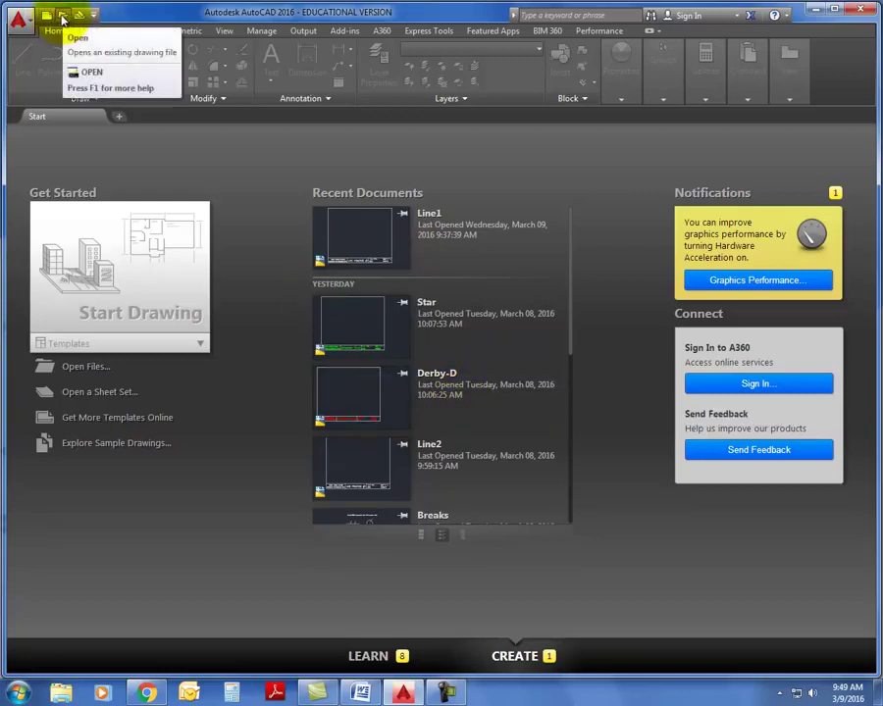
Open the existing drawing Line1.dwg from the CADPRAC folder.
click(61, 17)
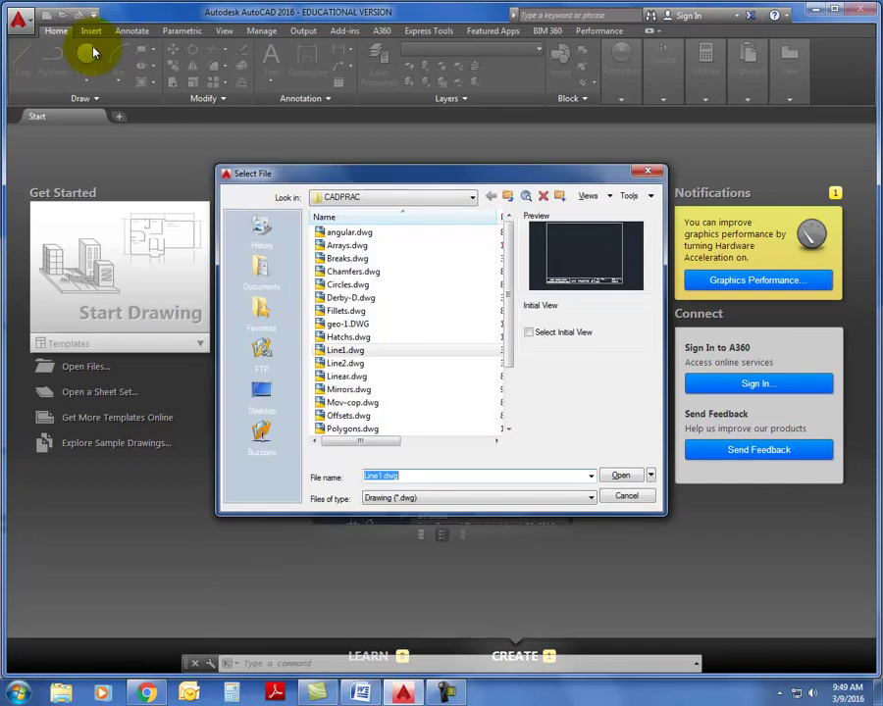
double_click(345, 350)
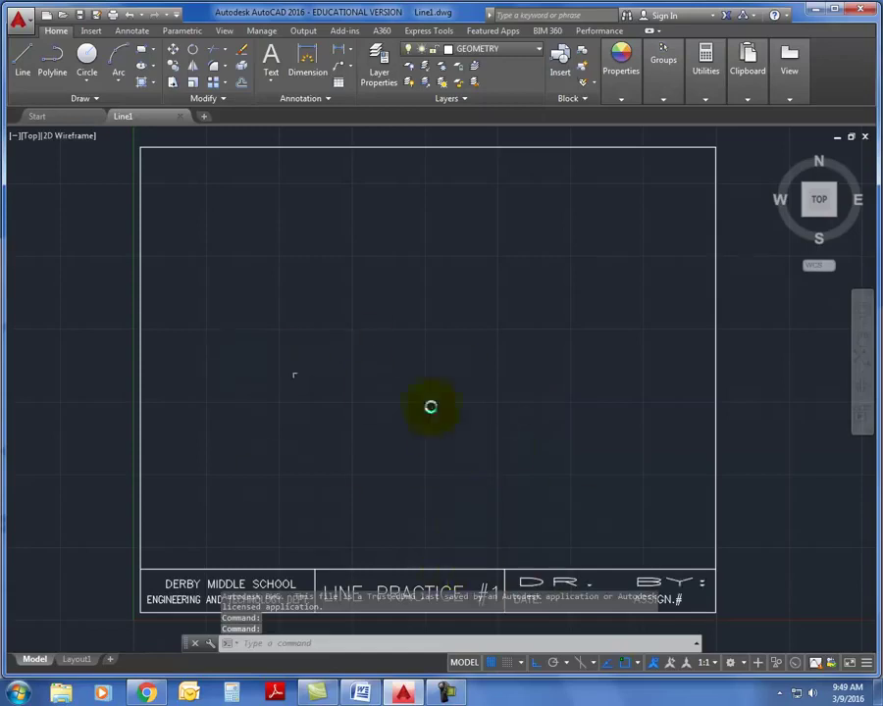
middle_drag(556, 421, 544, 403)
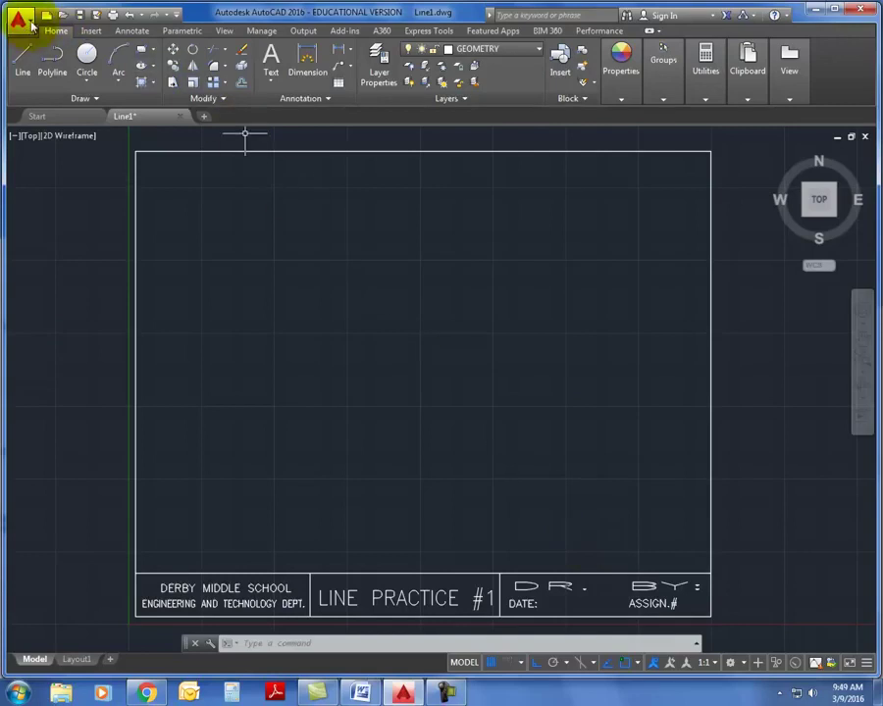
Examine the application's file commands and recent documents, and the customization options for the quick access commands.
click(31, 24)
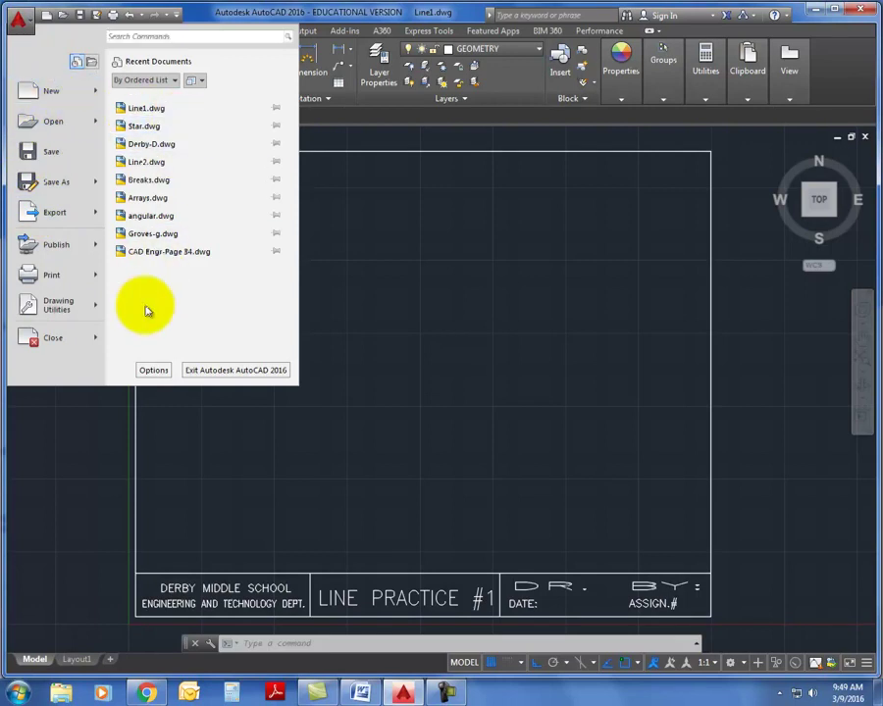
click(20, 12)
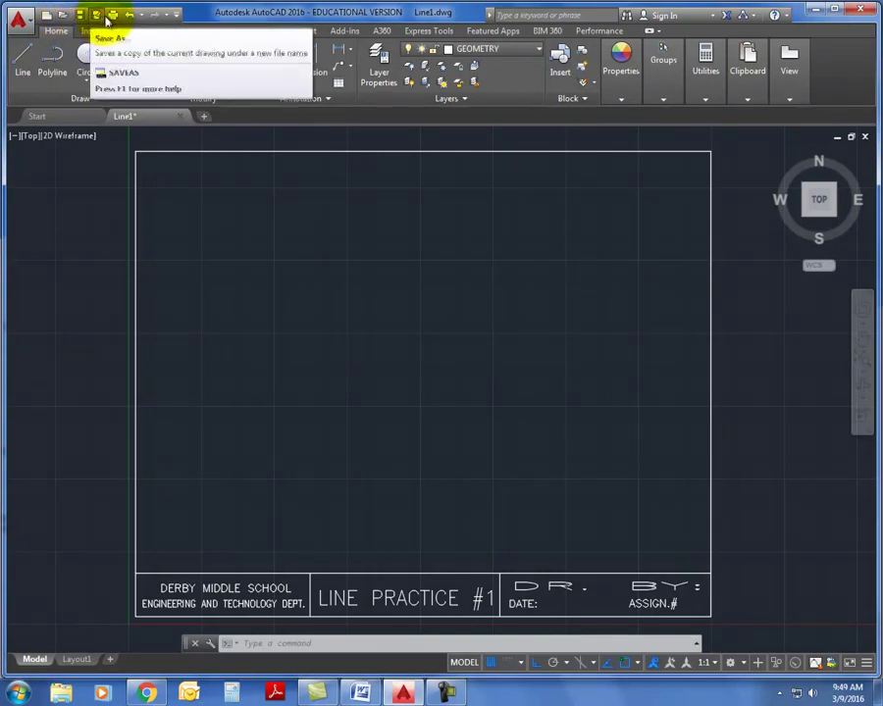
click(176, 17)
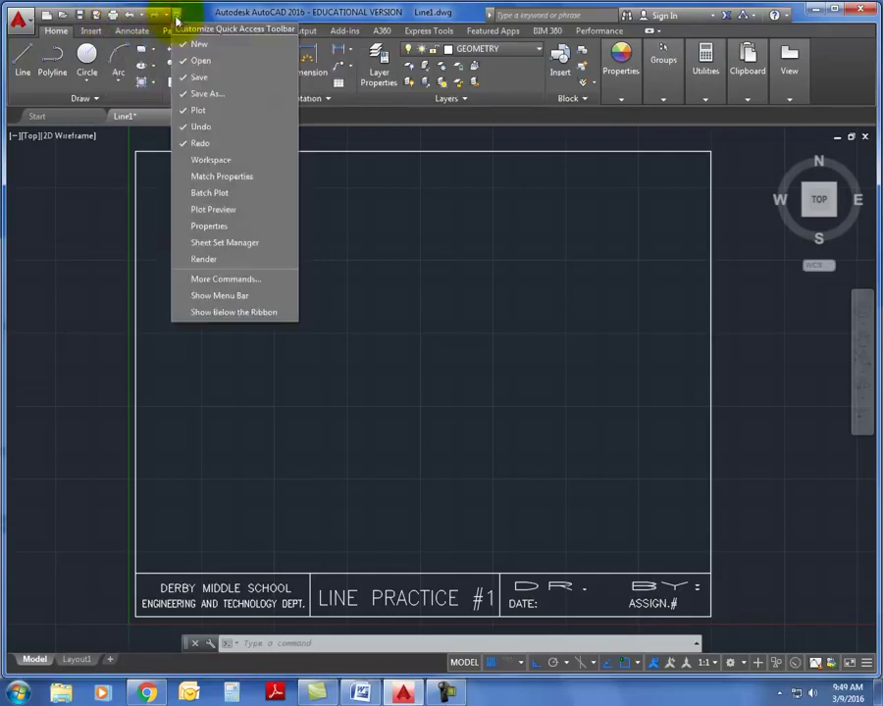
click(411, 291)
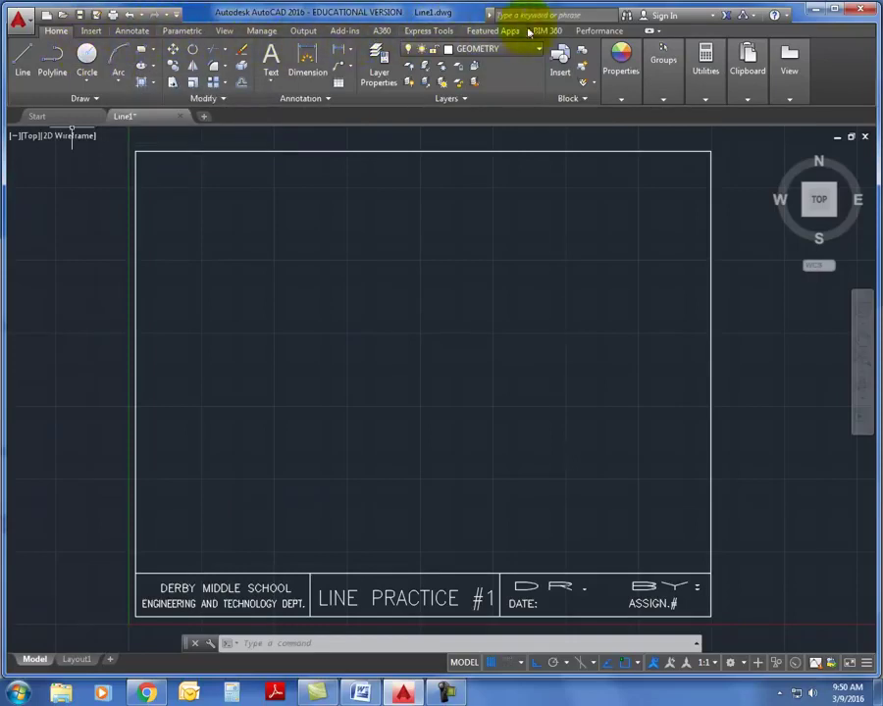
Browse the Performance, BIM 360, Express Tools and Home command sets, and check the Start page against the Line1 drawing.
click(596, 31)
click(545, 32)
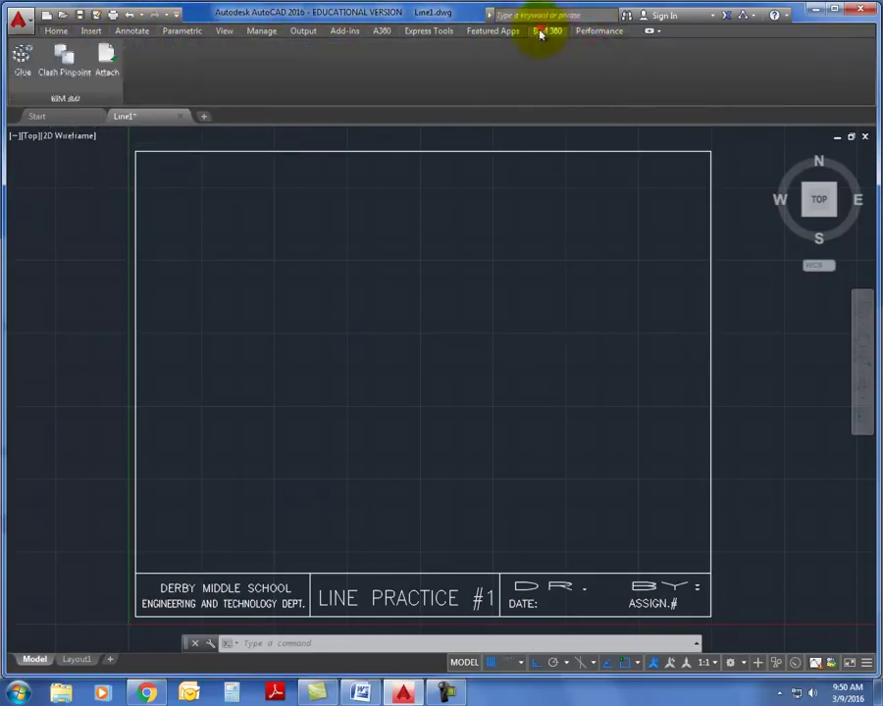
click(431, 31)
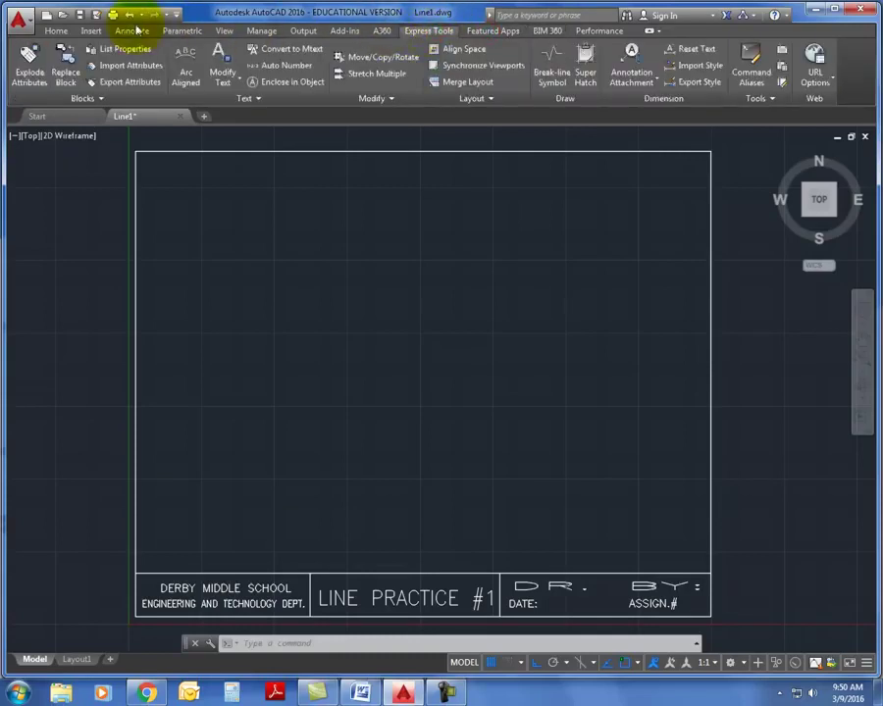
click(54, 31)
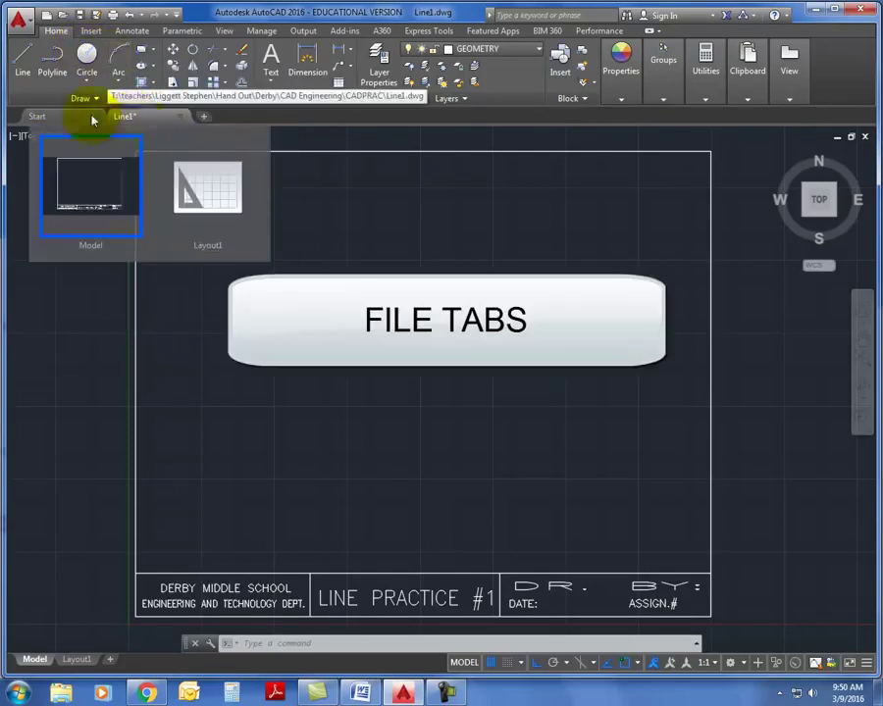
click(56, 120)
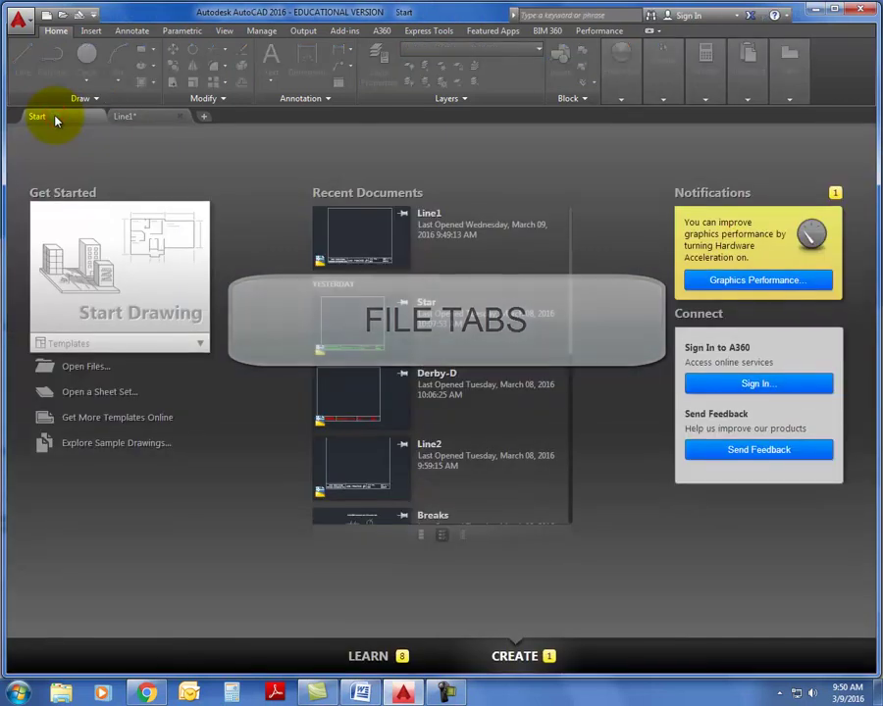
click(150, 120)
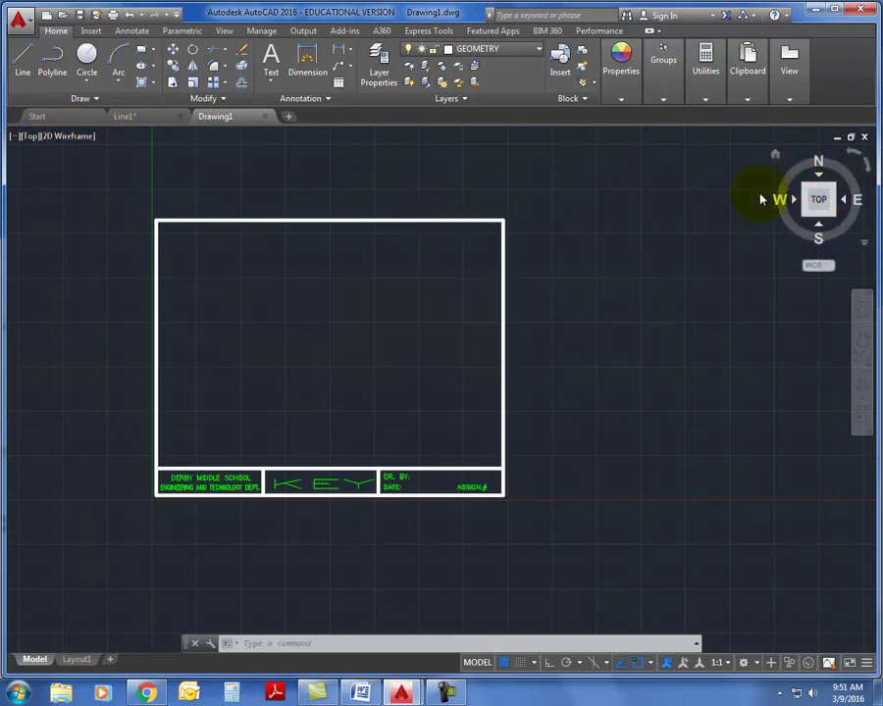
Examine the visual styles available for the Drawing1 view.
click(69, 137)
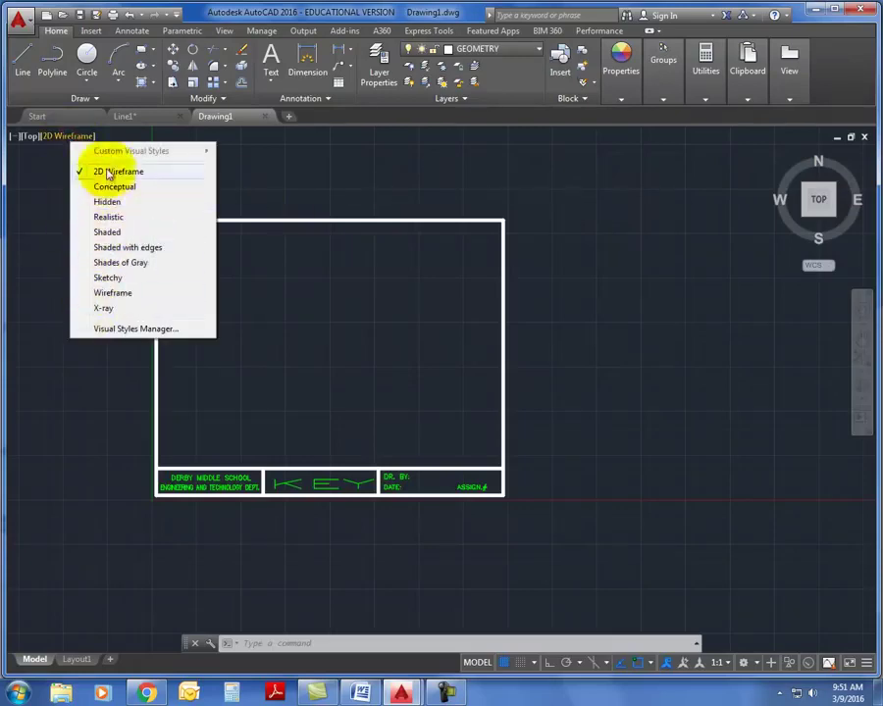
click(322, 185)
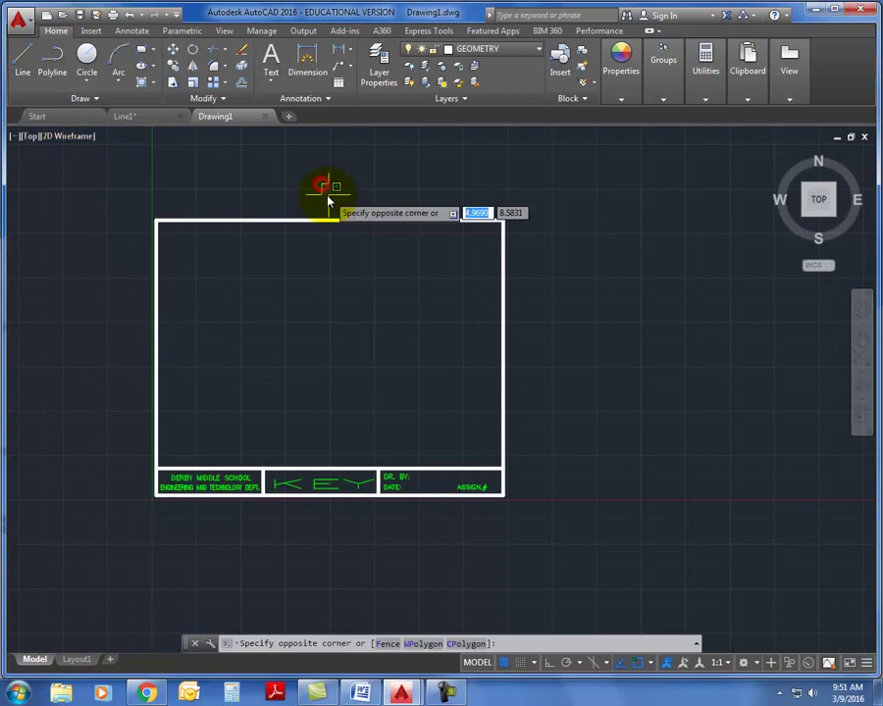
click(299, 175)
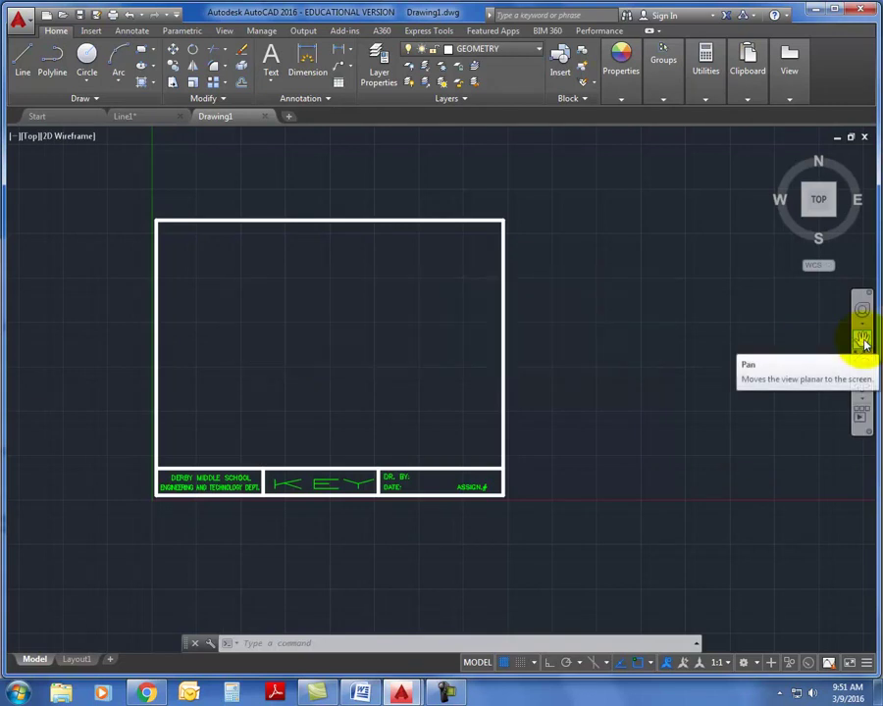
Pan the Drawing1 sheet sideways, review the available zoom modes, and zoom to the drawing extents.
click(862, 341)
mouse_move(437, 365)
mouse_down()
mouse_move(246, 369)
mouse_move(602, 365)
mouse_move(769, 375)
mouse_move(494, 412)
mouse_move(484, 490)
mouse_move(475, 311)
mouse_move(507, 378)
mouse_up()
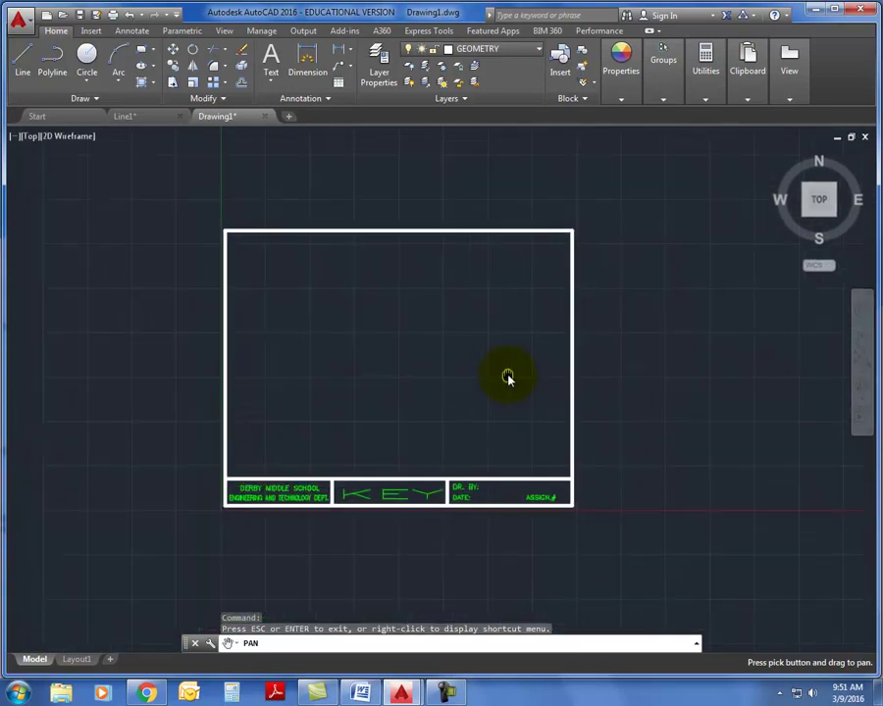
click(862, 371)
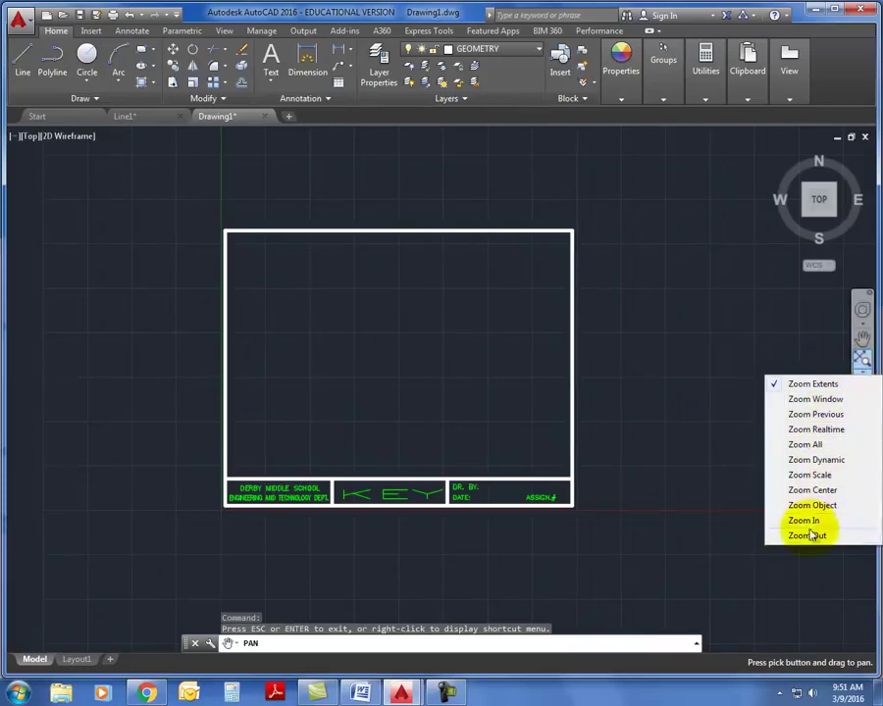
click(863, 362)
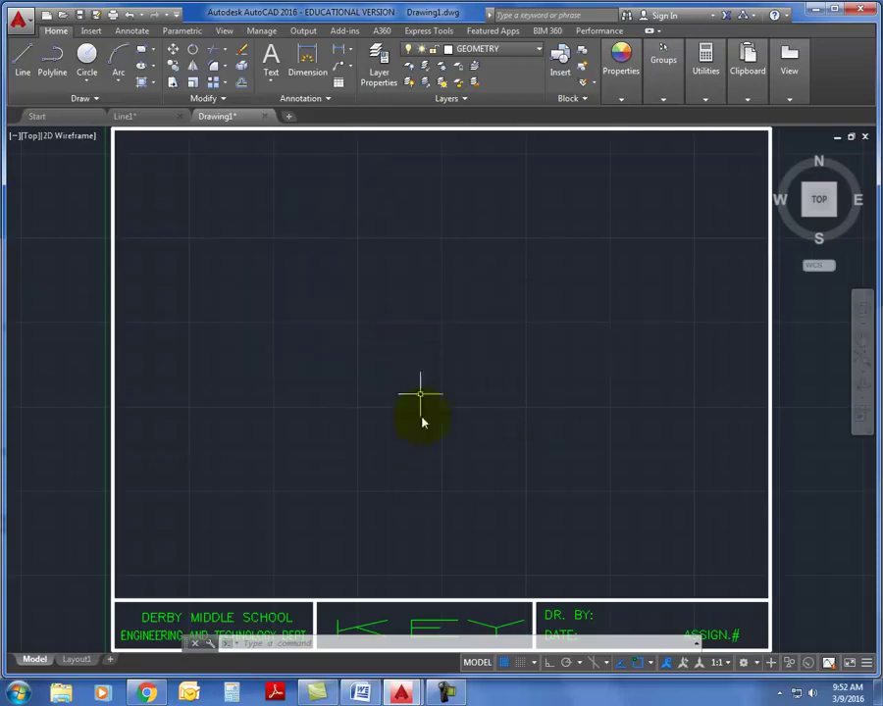
Draw an open chain of four connected line segments freehand across the middle of the sheet border.
click(265, 643)
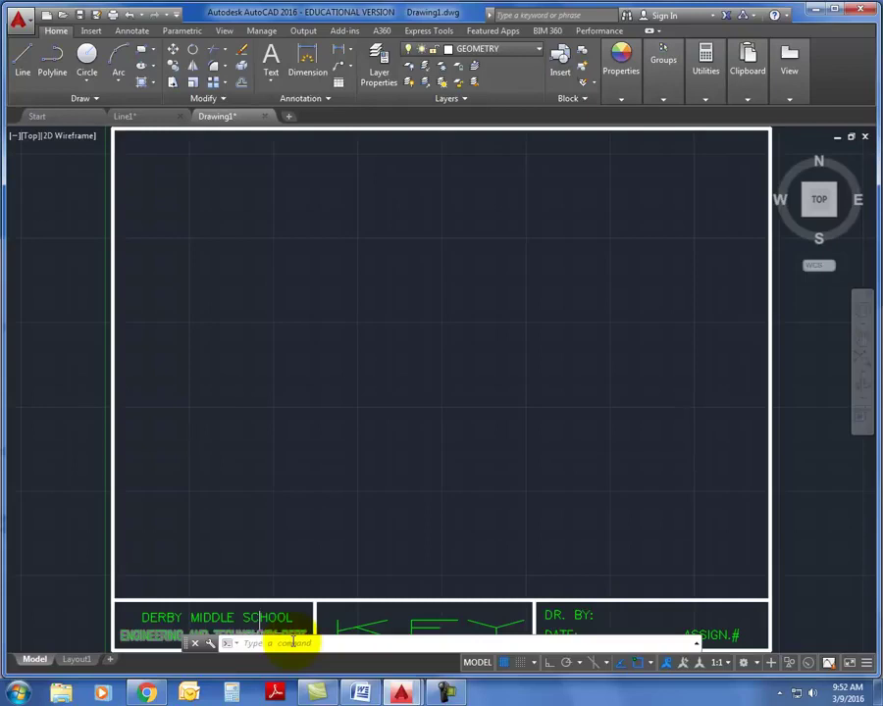
click(293, 643)
text(4)
key(Return)
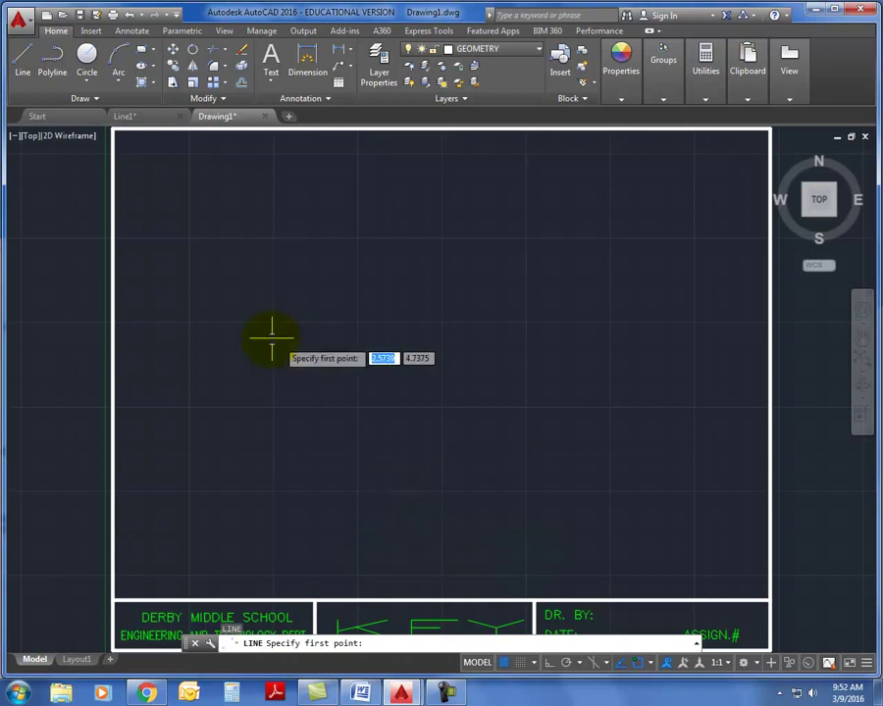
click(210, 259)
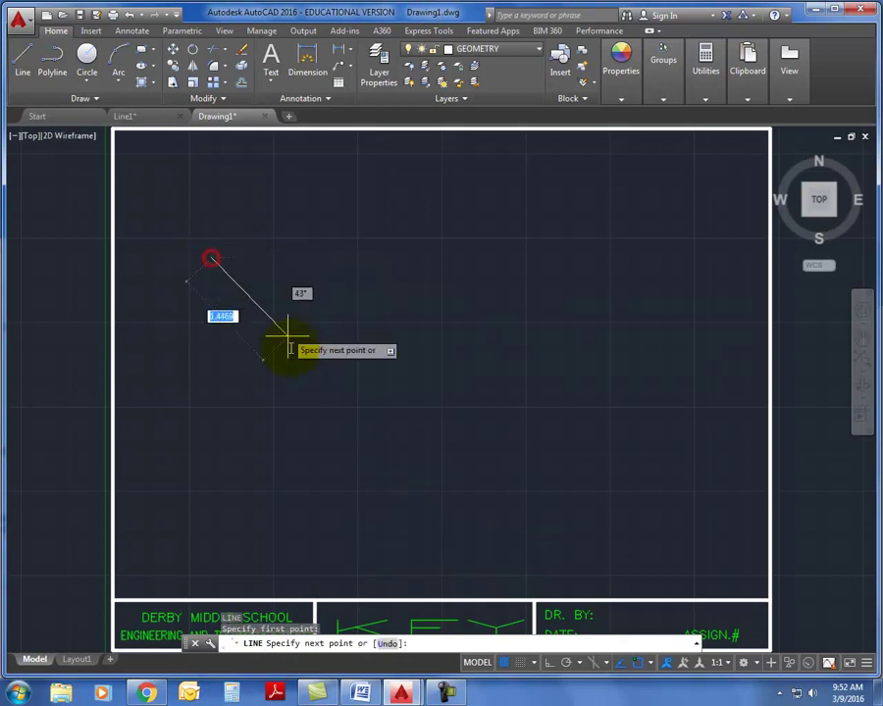
click(437, 448)
click(638, 288)
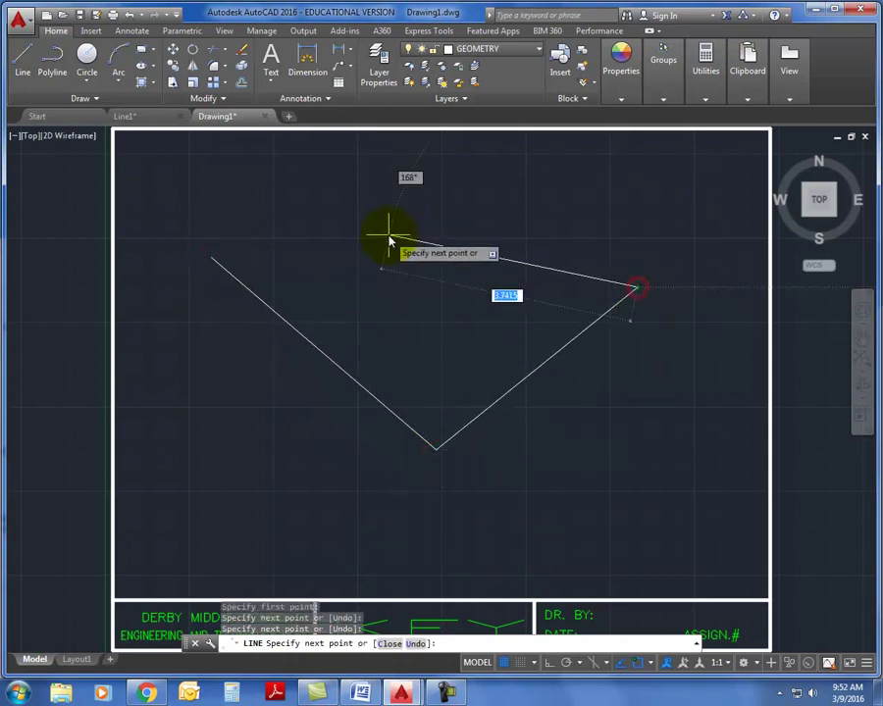
click(390, 237)
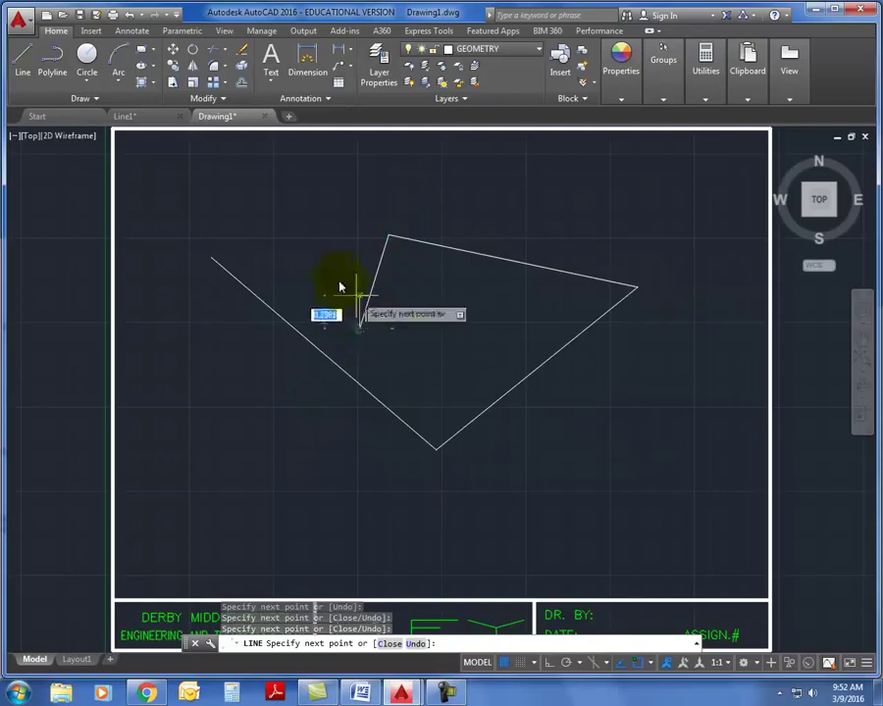
click(359, 326)
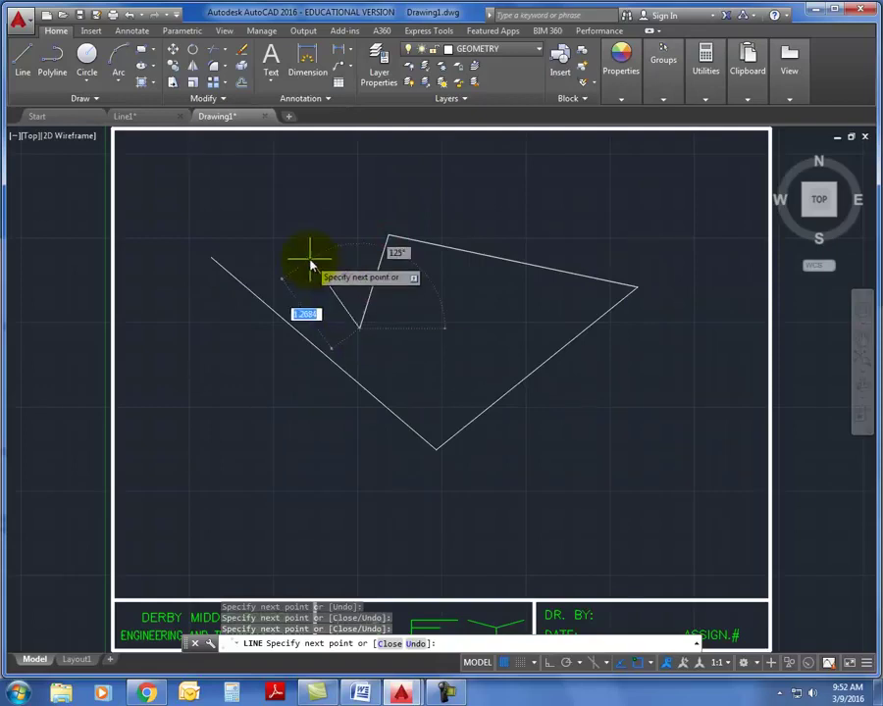
key(Return)
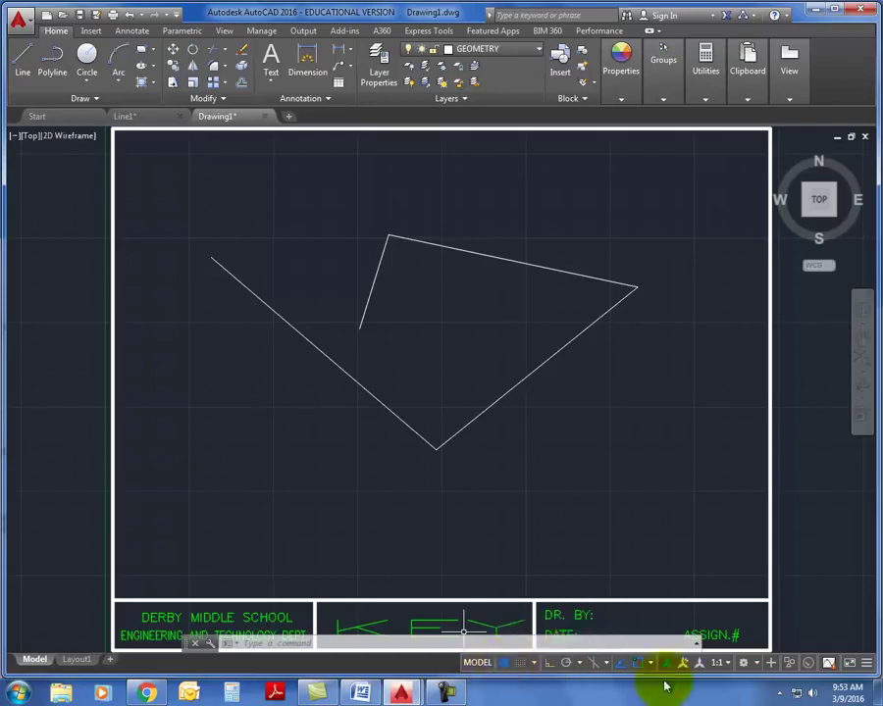
Toggle the grid display off and back on twice.
click(507, 664)
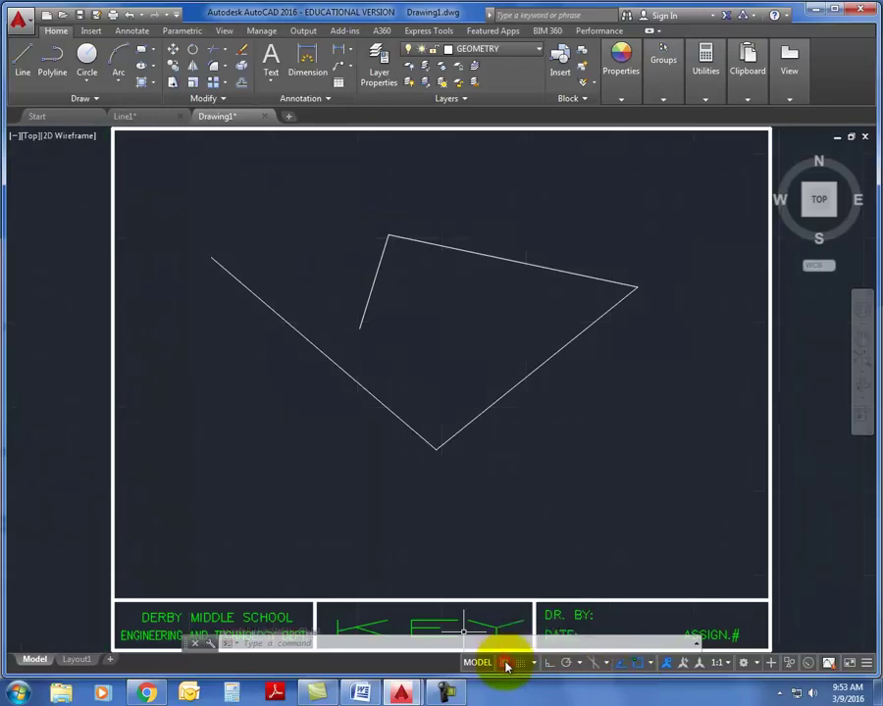
click(507, 665)
click(507, 665)
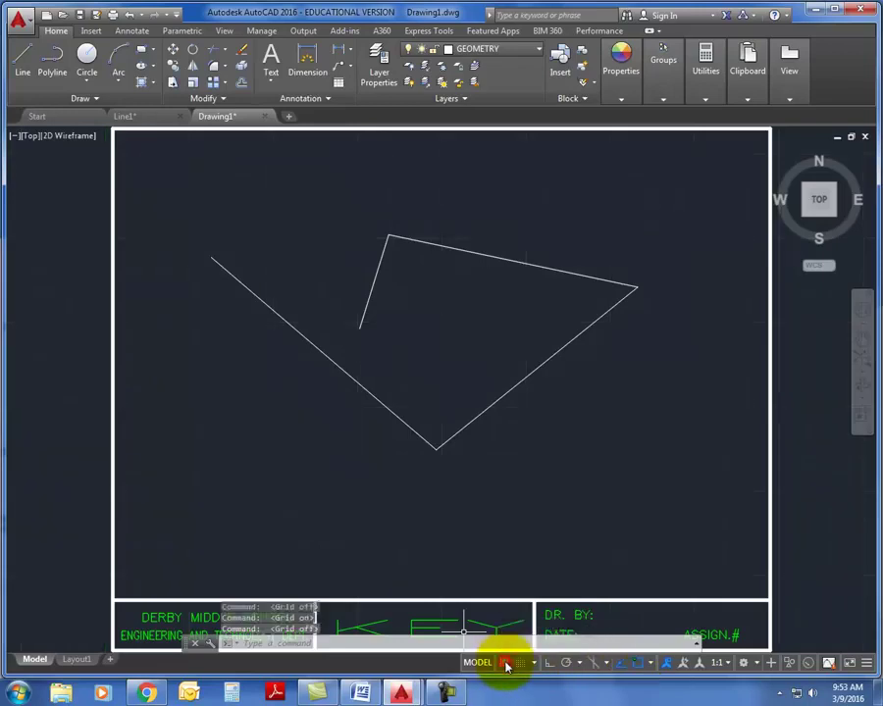
click(508, 664)
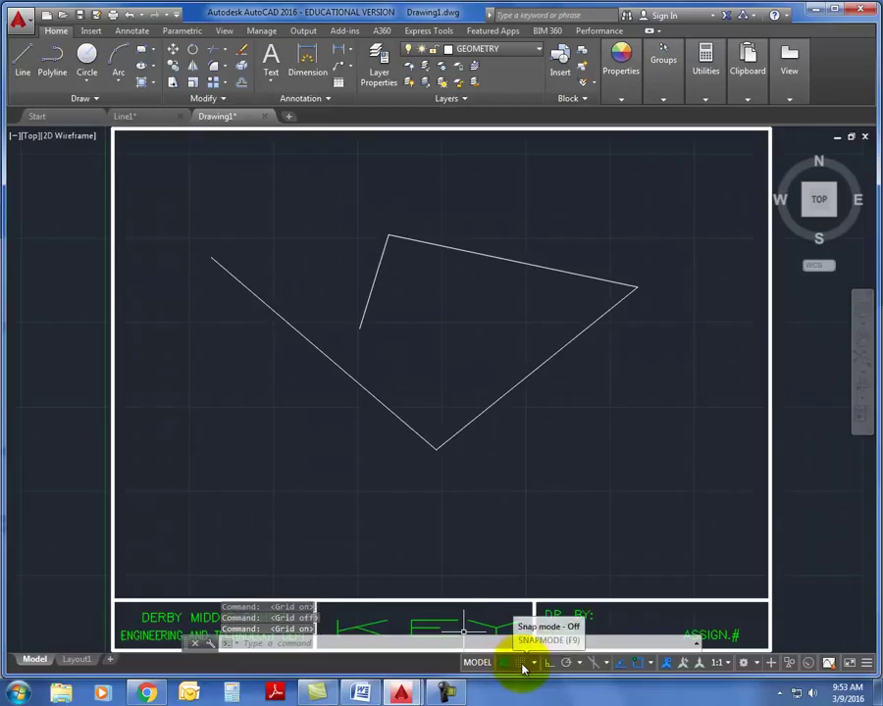
Try starting a line below the existing segments with Snap mode on and with it off.
click(522, 664)
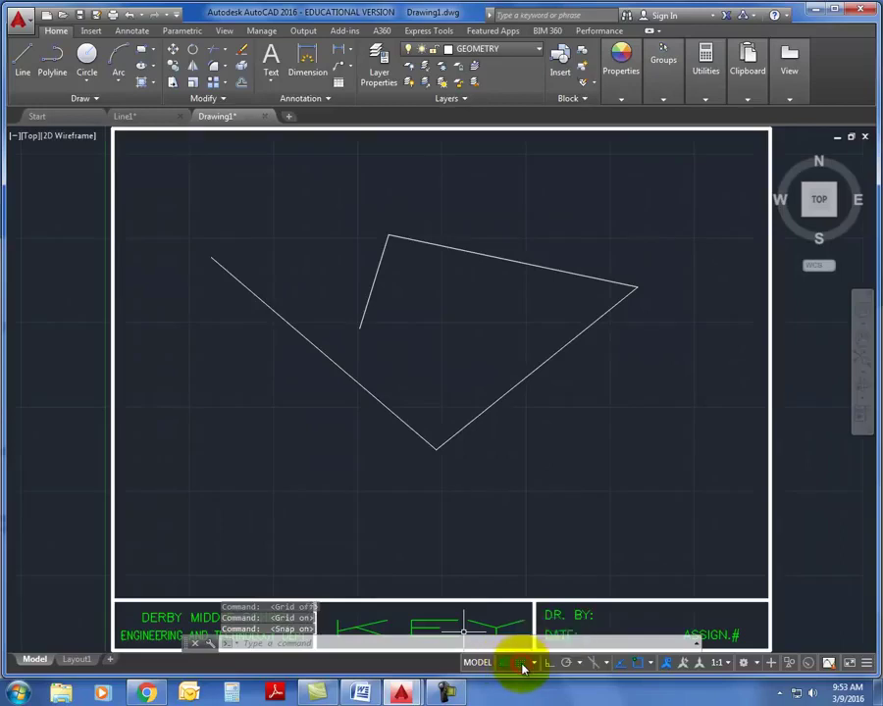
click(21, 61)
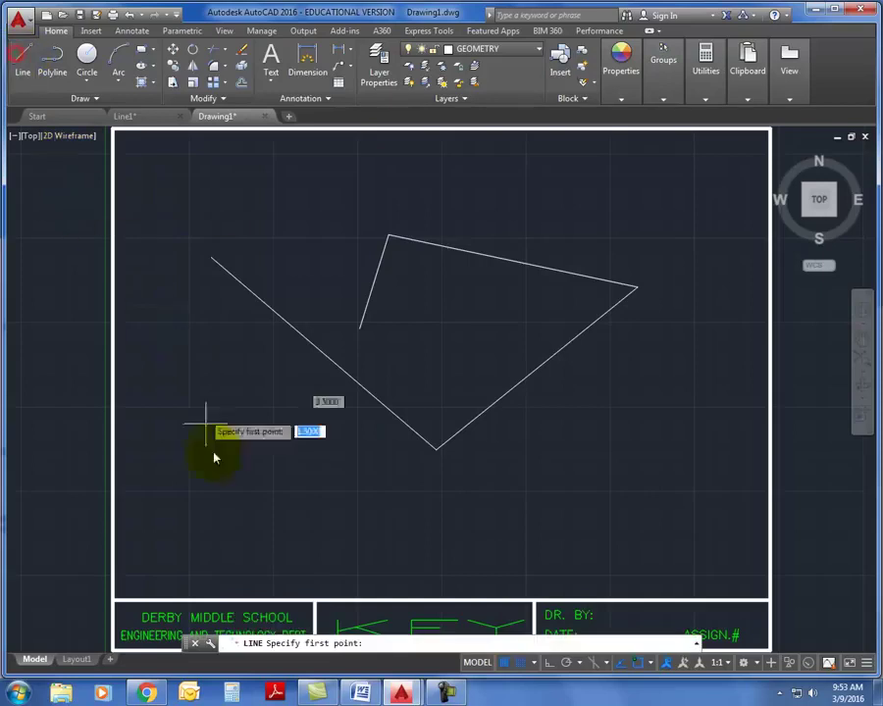
click(291, 494)
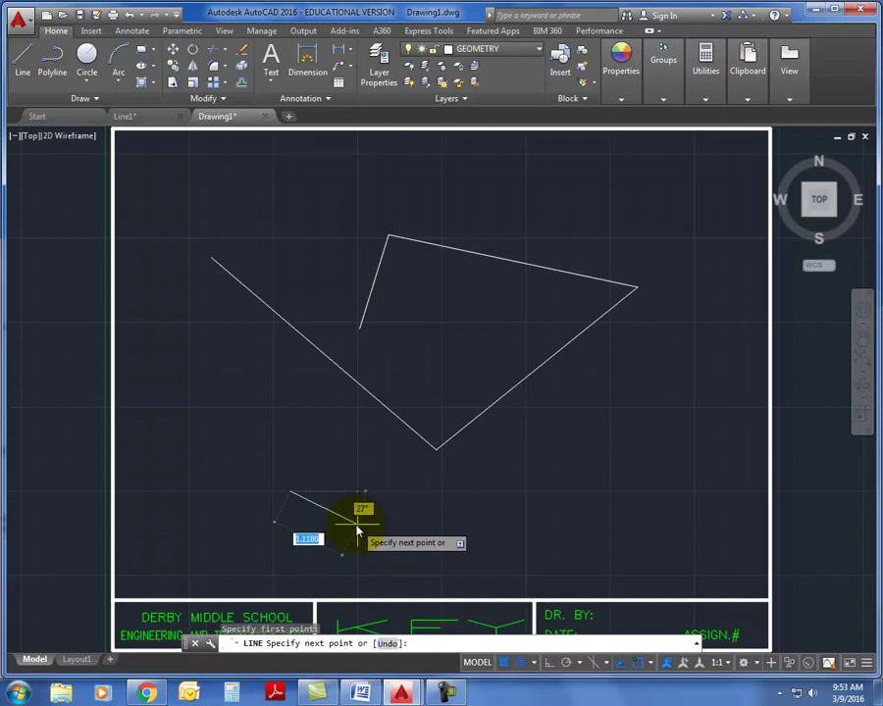
click(521, 663)
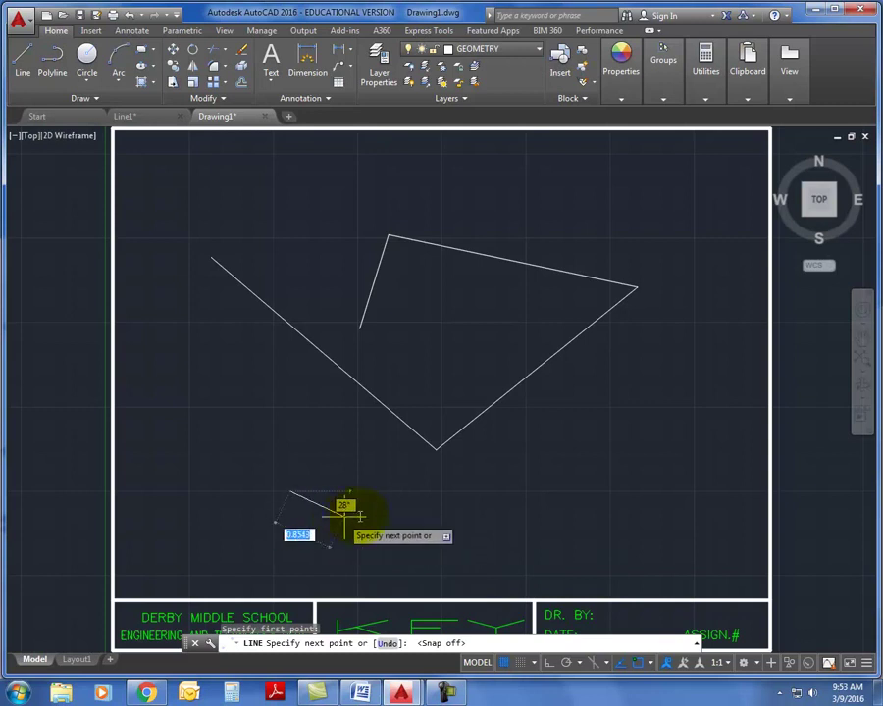
right_click(362, 531)
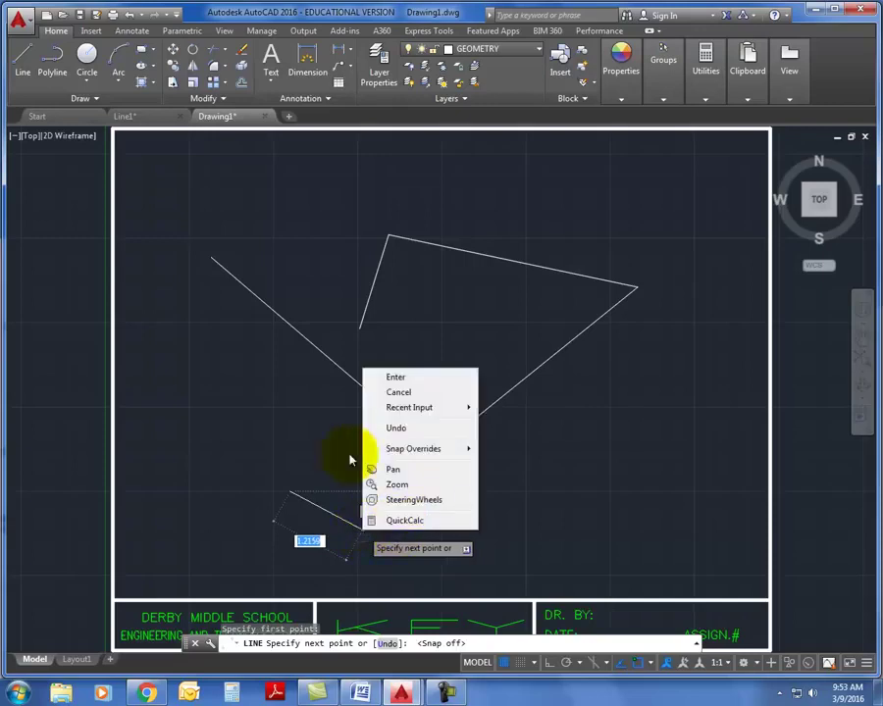
click(397, 379)
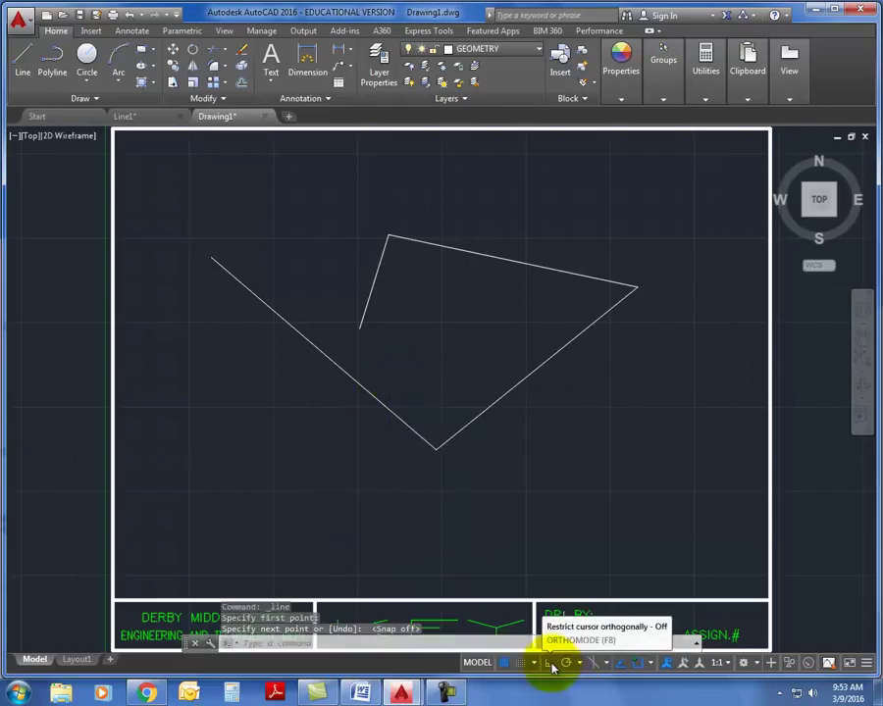
Turn Ortho mode on and draw a single horizontal line below the existing segments.
click(551, 665)
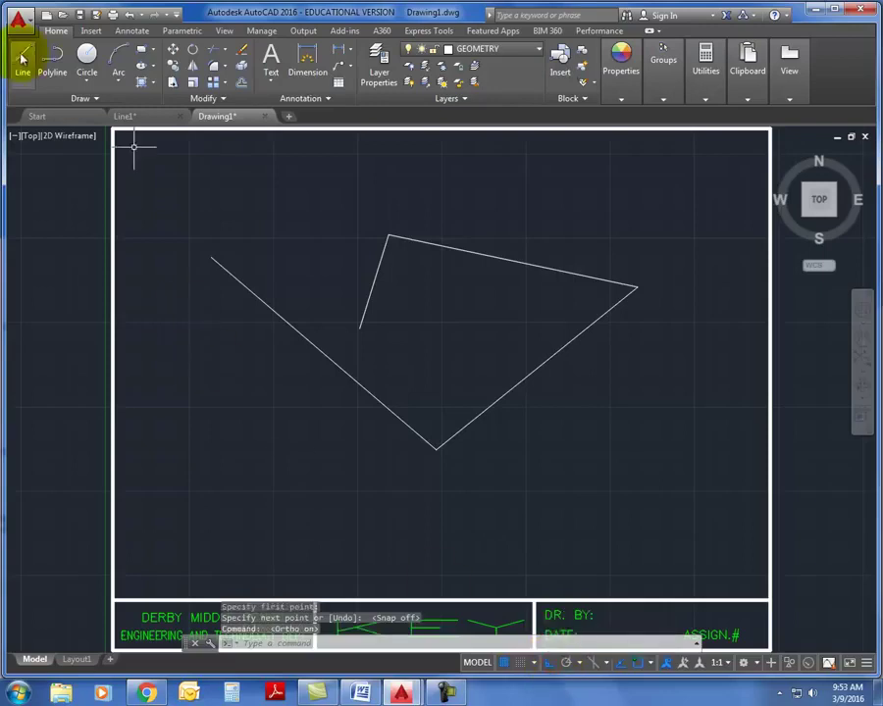
click(22, 59)
click(232, 543)
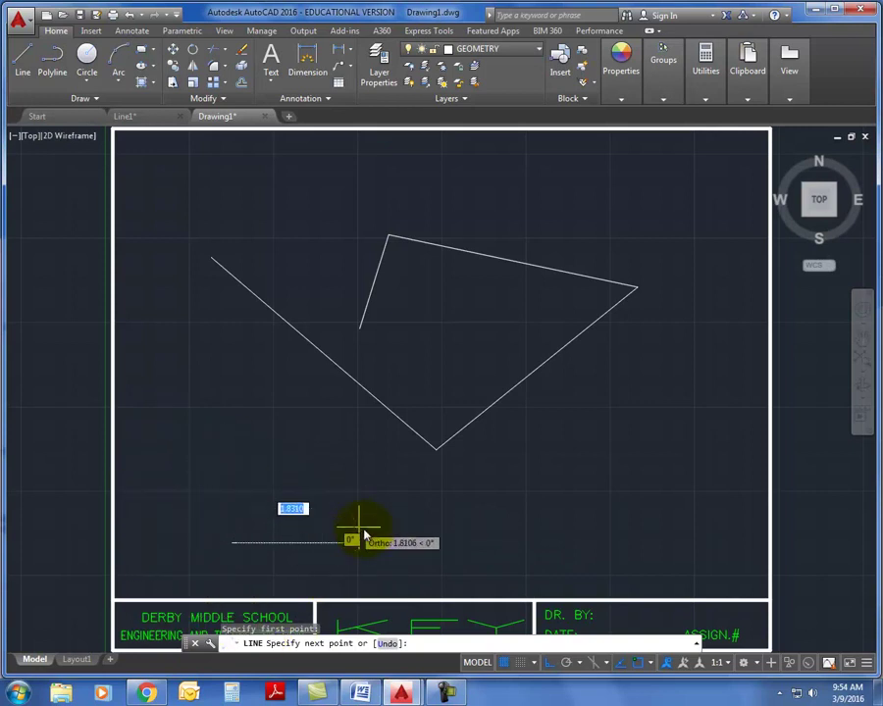
click(464, 528)
right_click(673, 447)
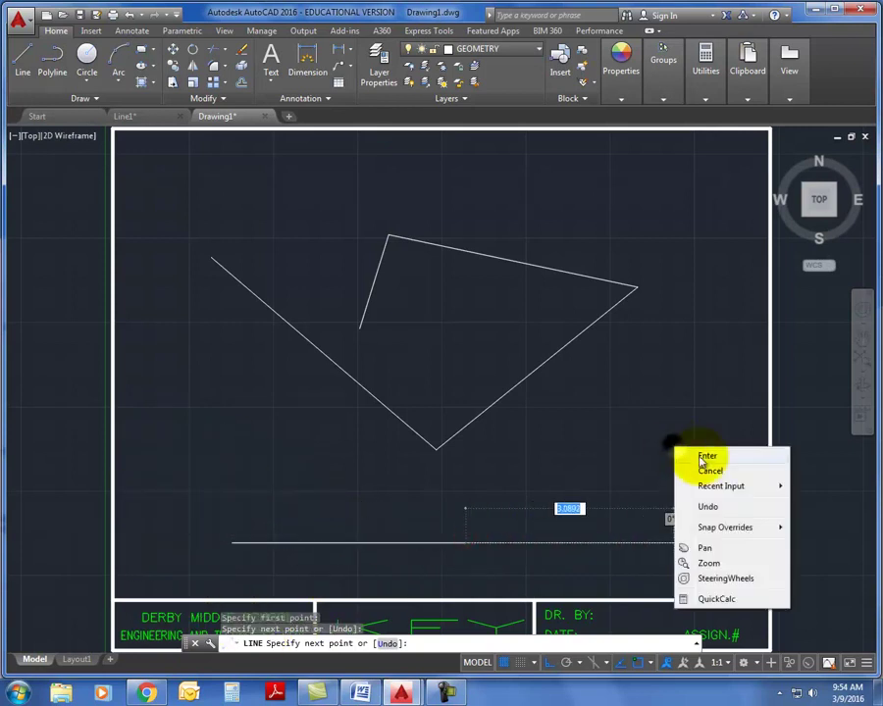
click(700, 457)
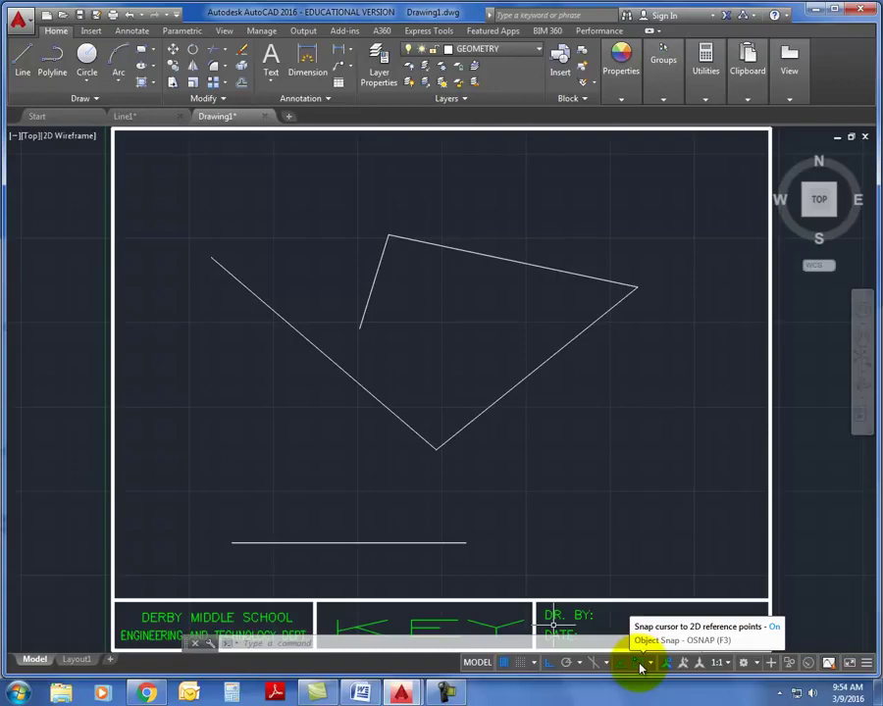
Toggle object snap off and back on, and review the list of available object snap modes.
click(639, 668)
click(642, 667)
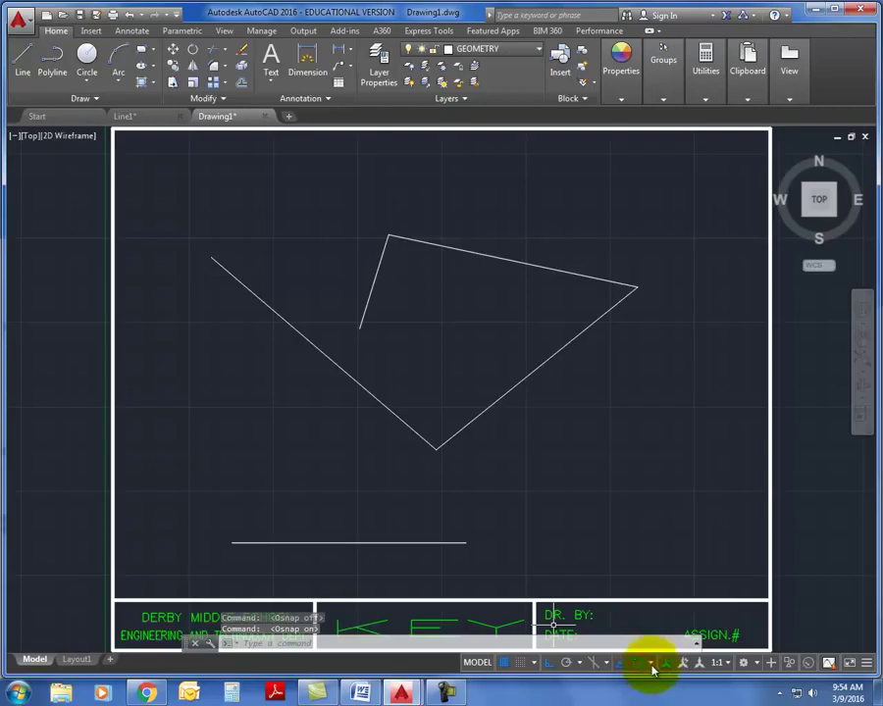
click(652, 664)
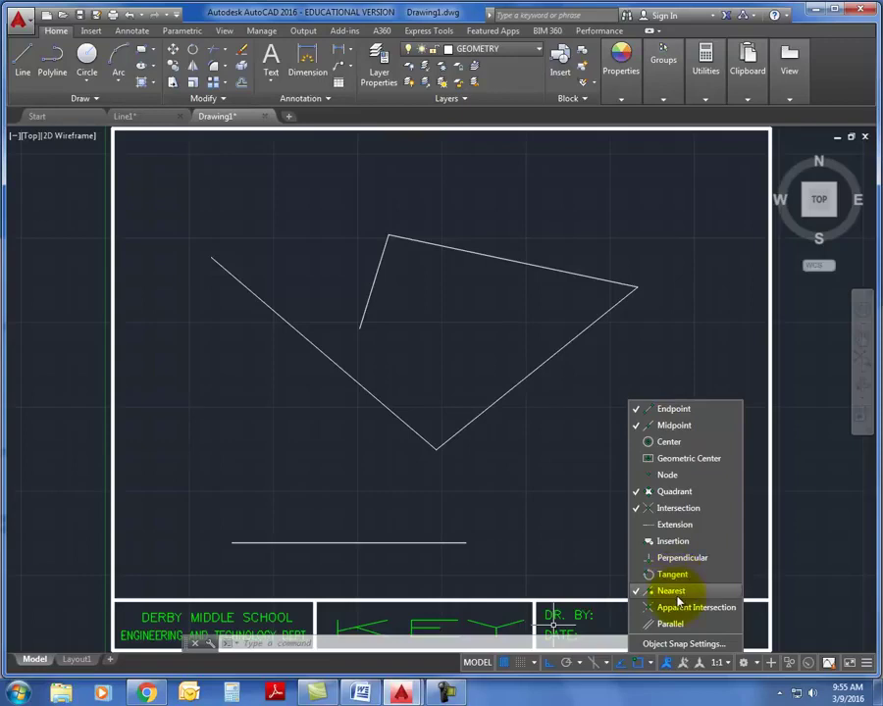
click(676, 615)
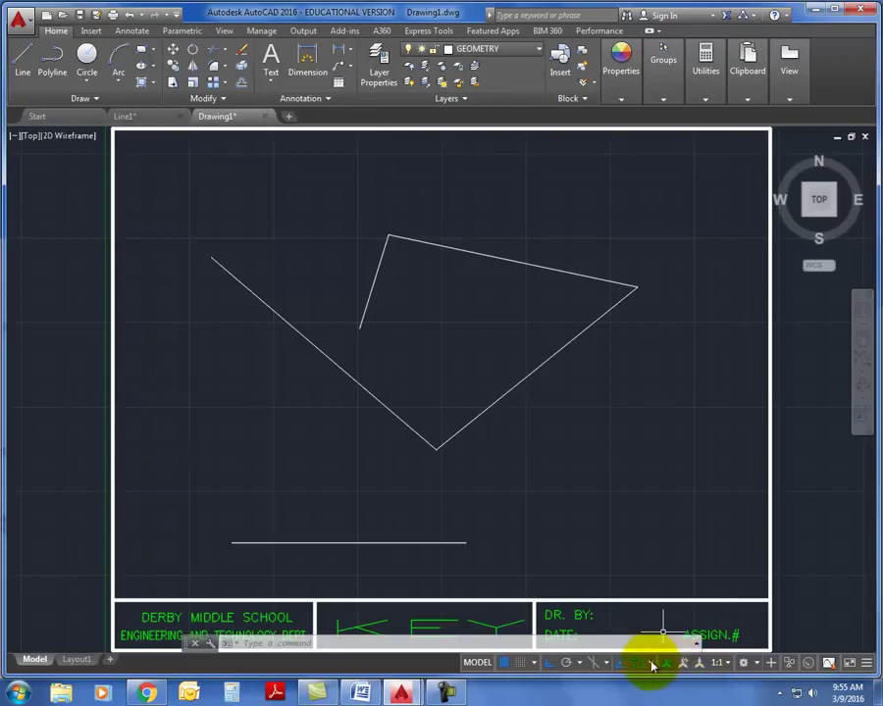
click(647, 666)
click(647, 666)
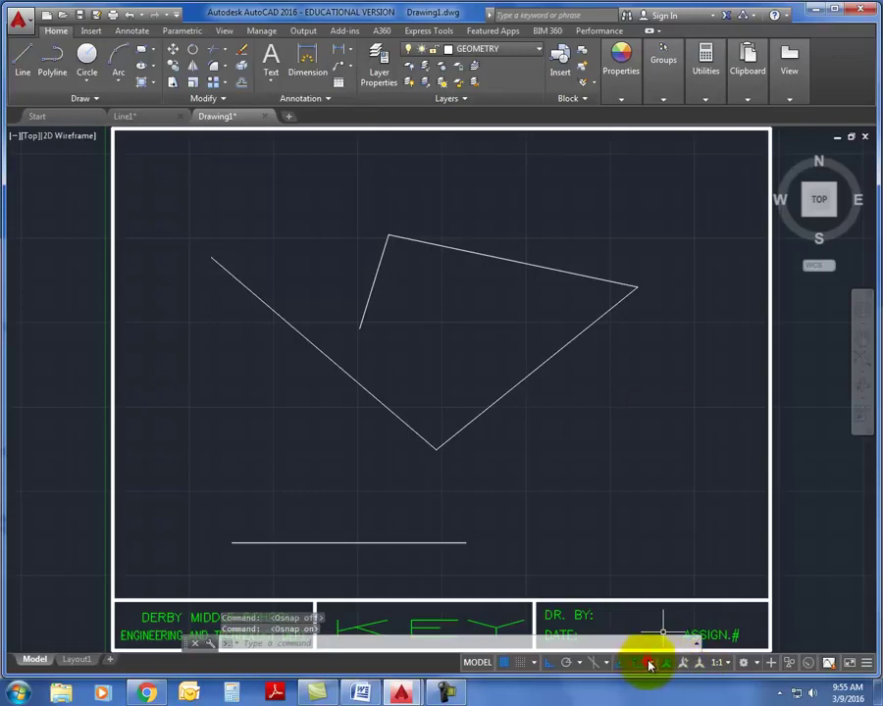
click(649, 666)
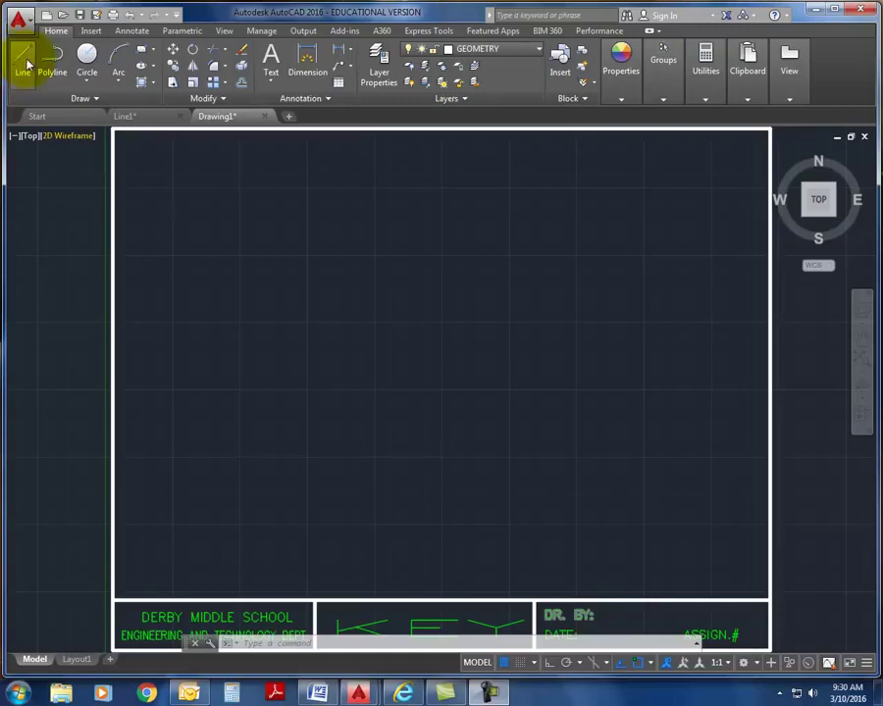
Start the Line command with the L alias and draw an open chain of three connected segments freehand in the upper half of the sheet.
click(292, 641)
text(l)
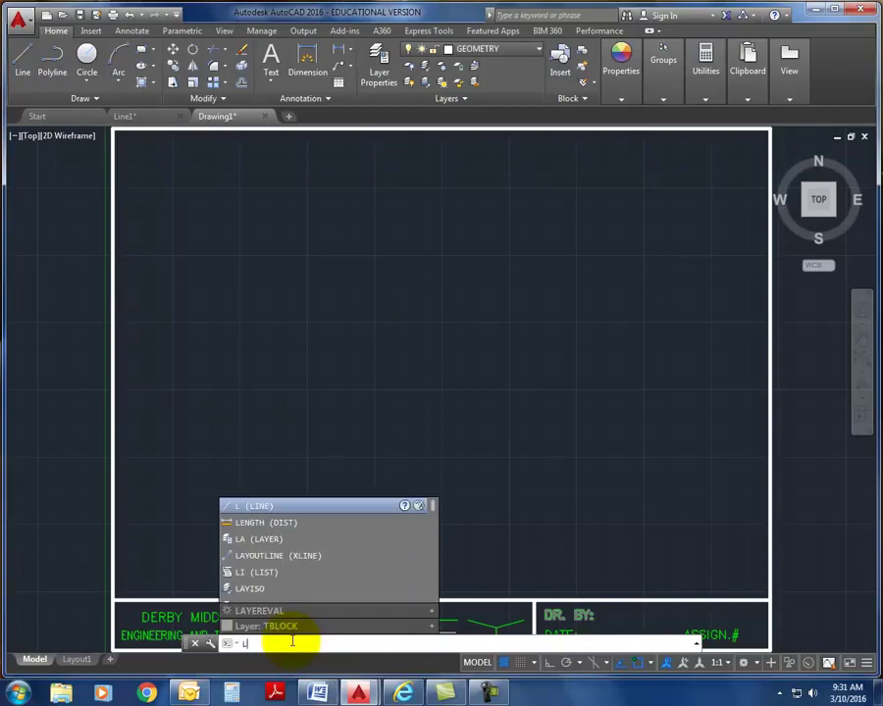
key(Return)
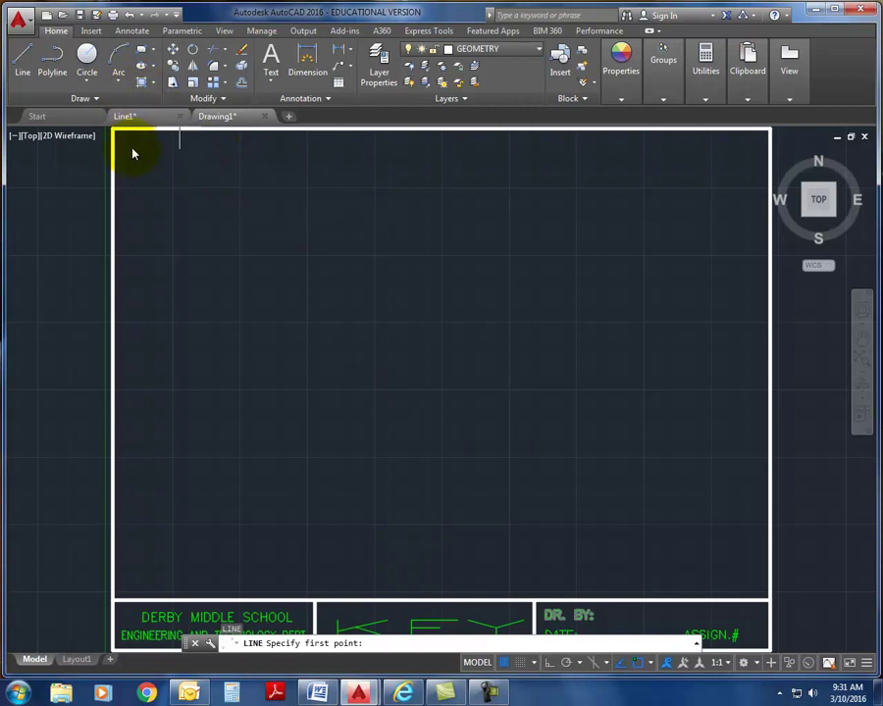
click(244, 256)
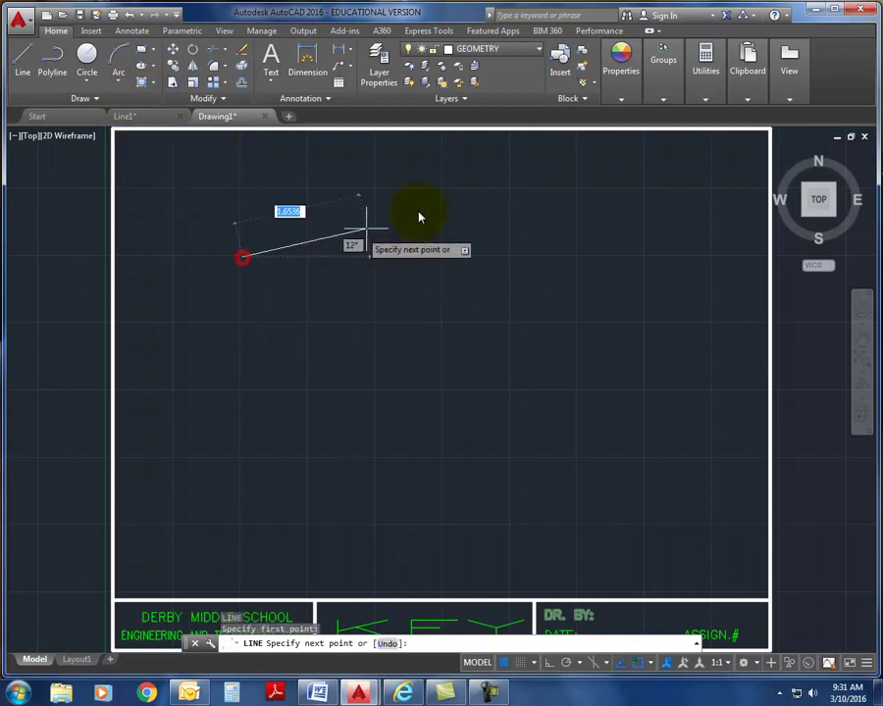
click(508, 300)
click(413, 391)
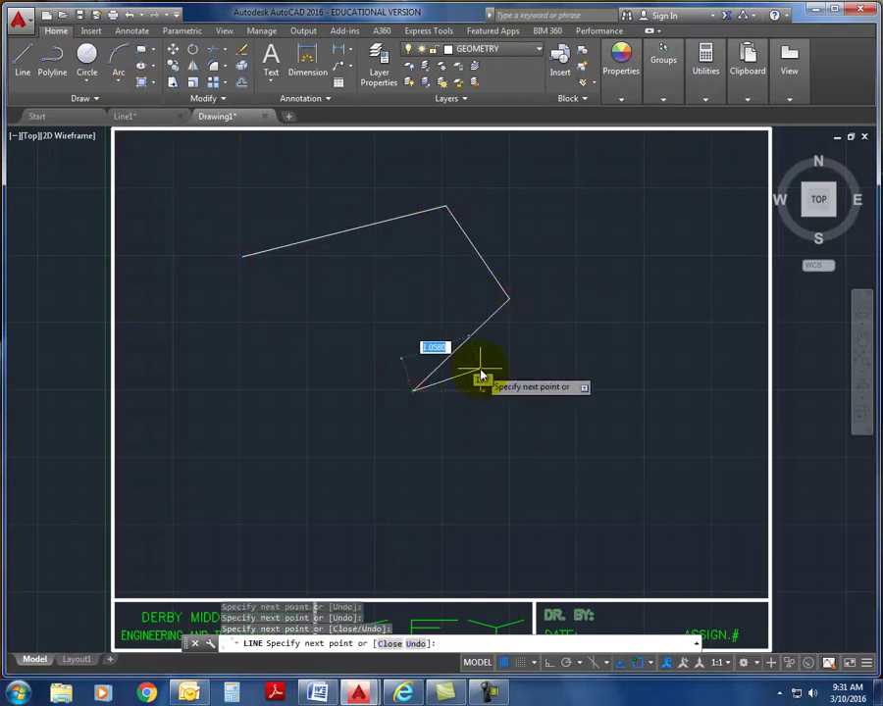
right_click(470, 395)
click(495, 394)
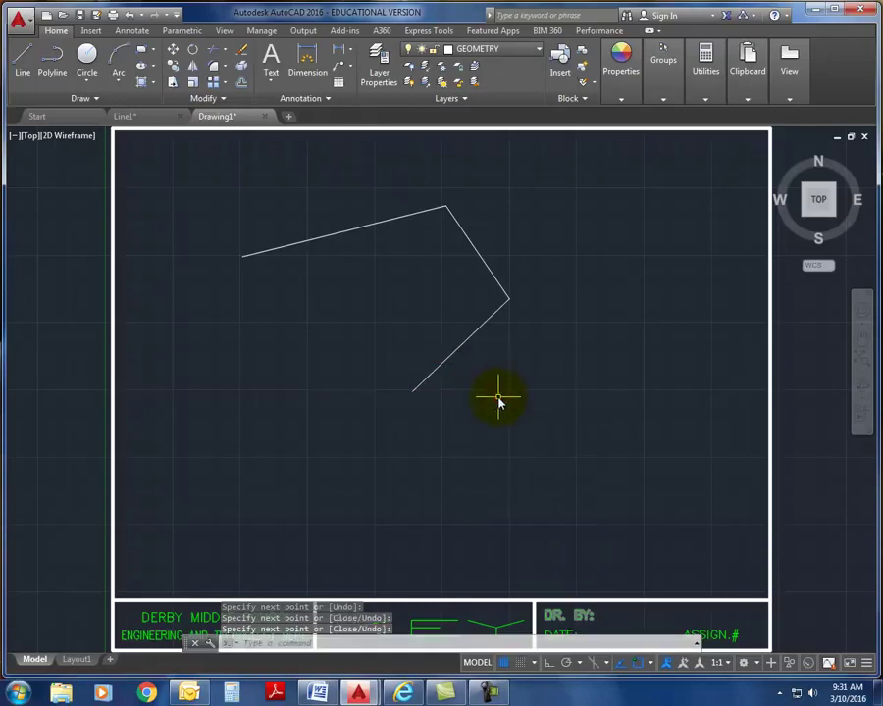
Turn Snap mode on and draw a square from four line segments, two grid squares per side, overlapping the open chain's free lower end.
click(521, 664)
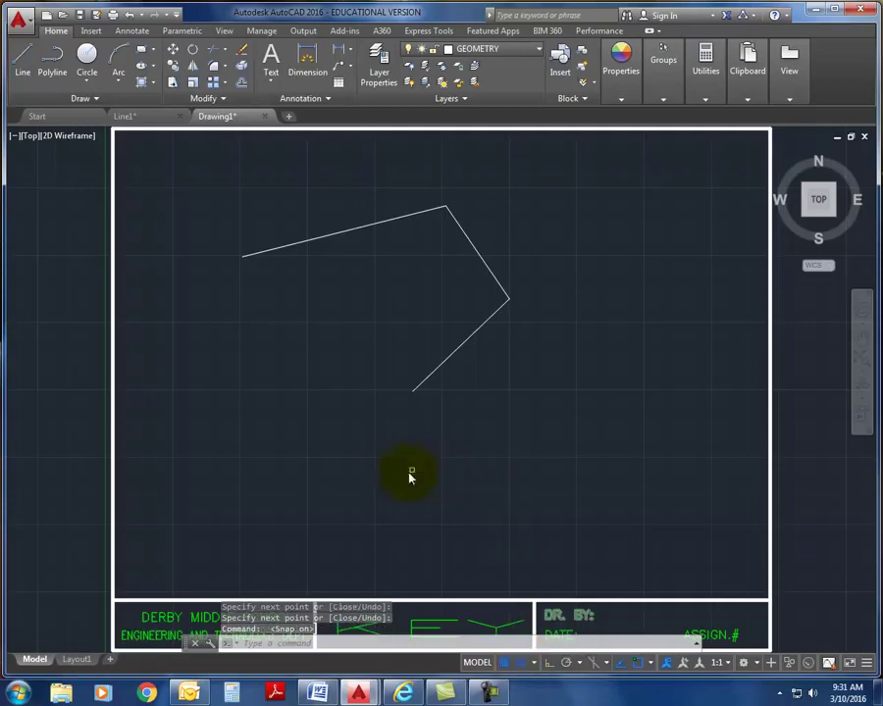
click(26, 67)
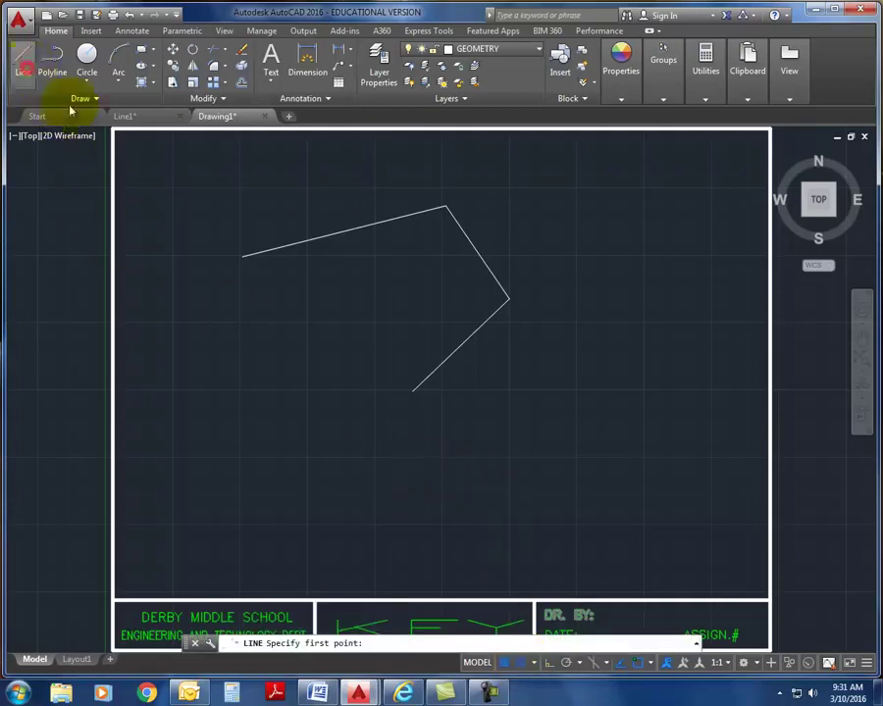
click(310, 459)
click(442, 457)
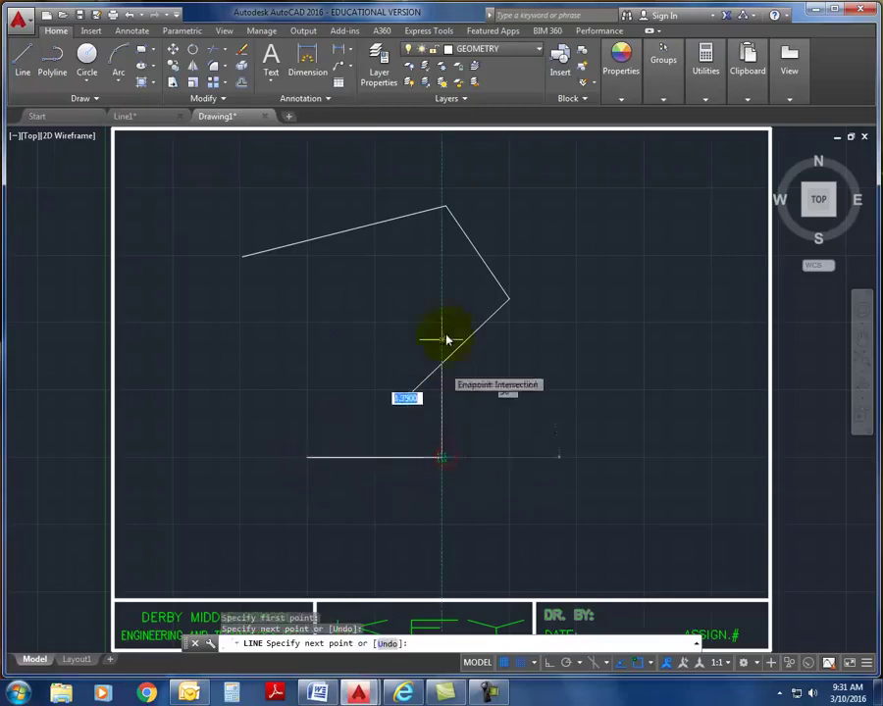
click(443, 323)
click(307, 325)
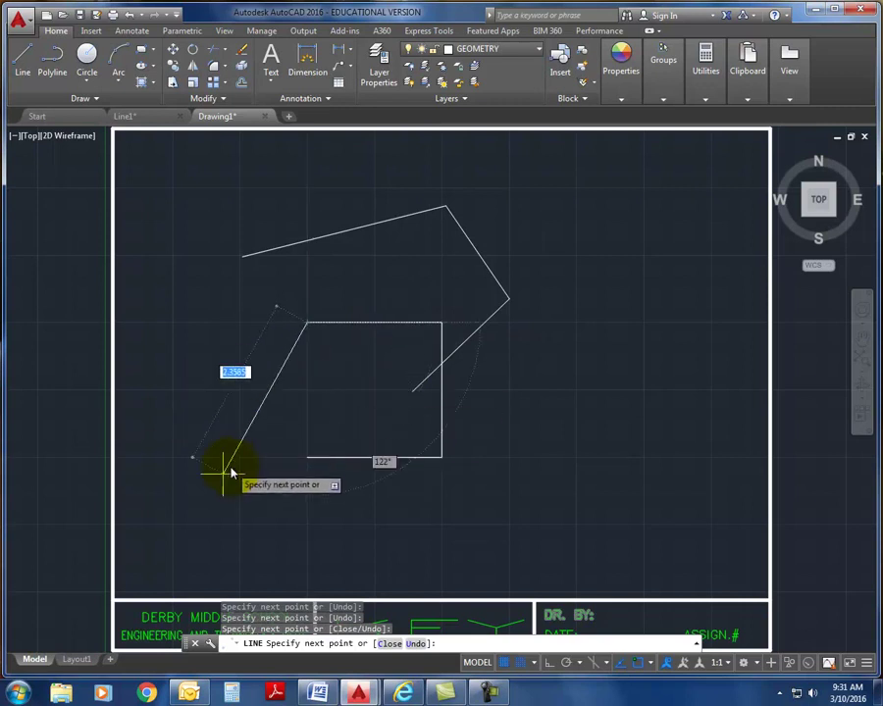
click(307, 457)
right_click(390, 401)
click(422, 408)
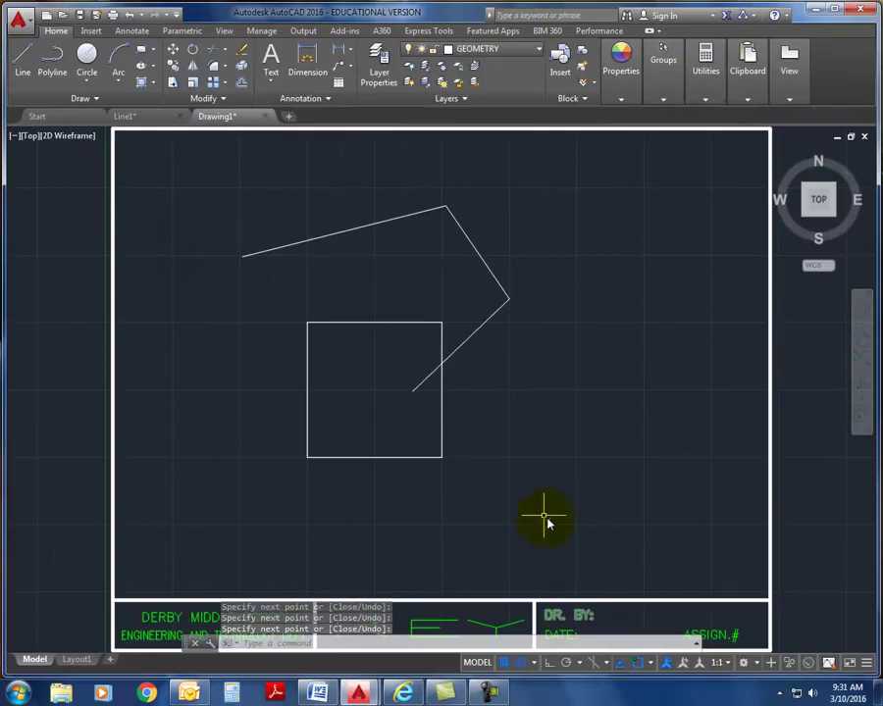
Toggle object snap off and on, review the object snap modes and marker symbols in the Drafting Settings beside the drawing, and accept them.
click(572, 546)
click(536, 511)
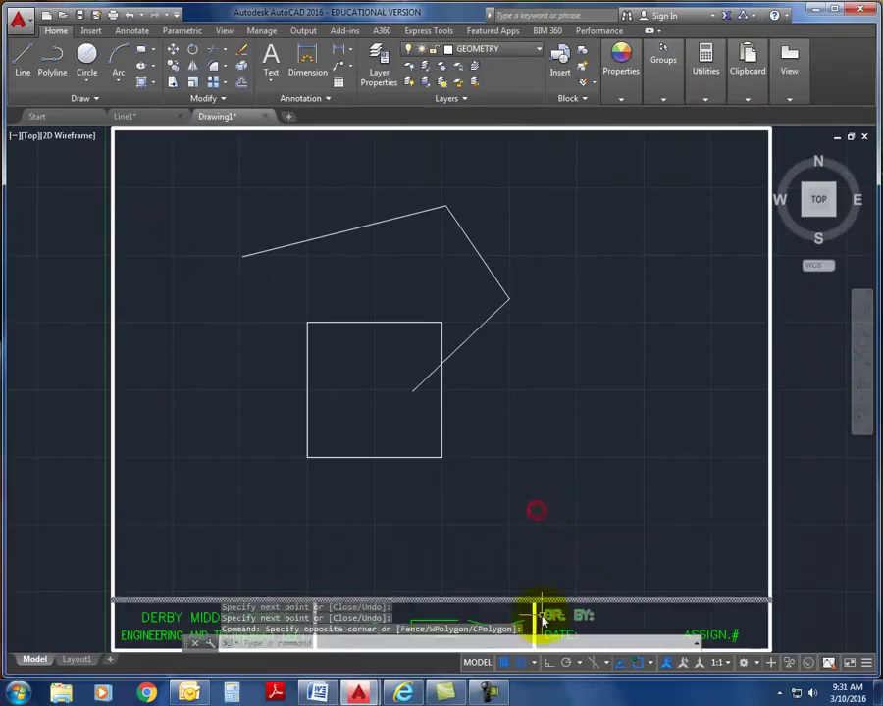
click(639, 665)
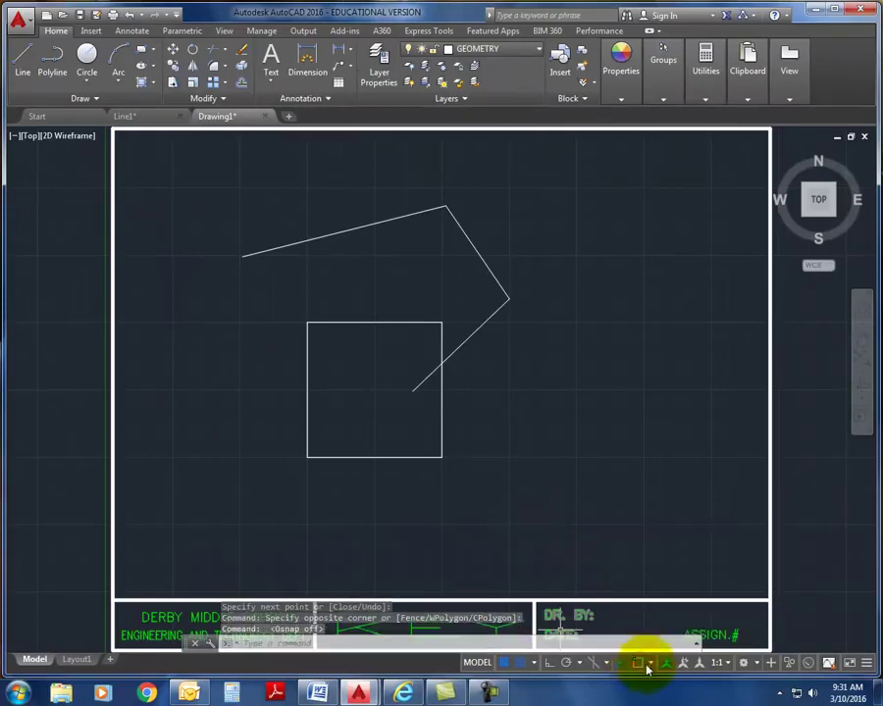
click(649, 667)
click(651, 665)
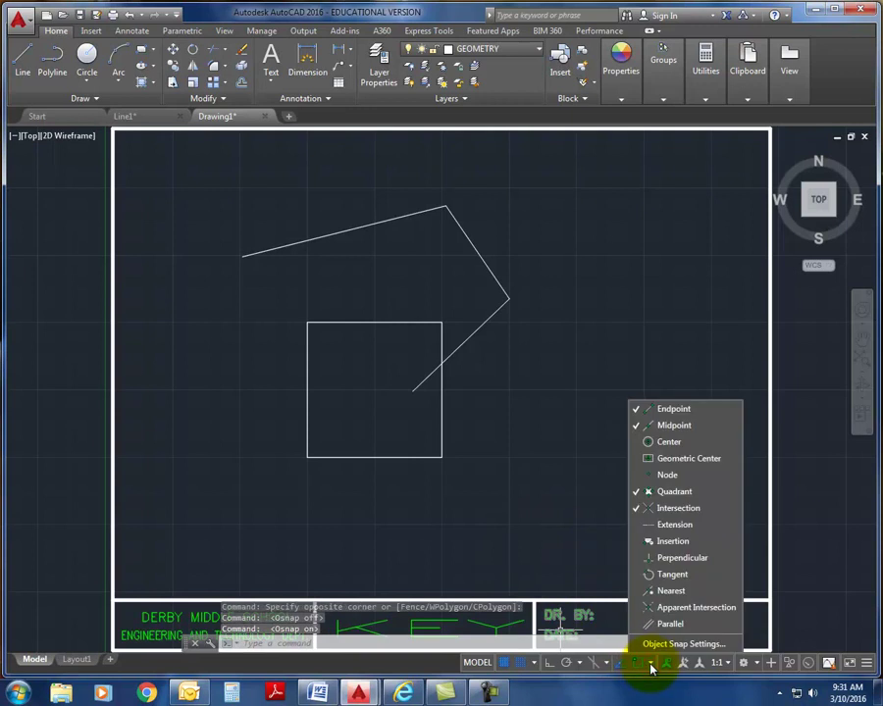
click(656, 643)
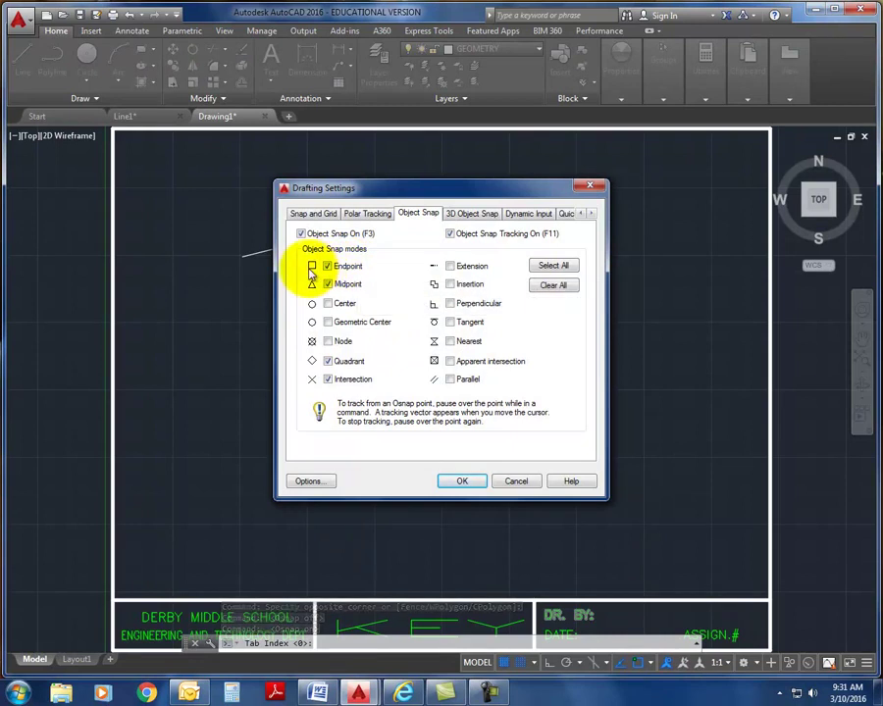
click(325, 266)
drag(371, 188, 562, 269)
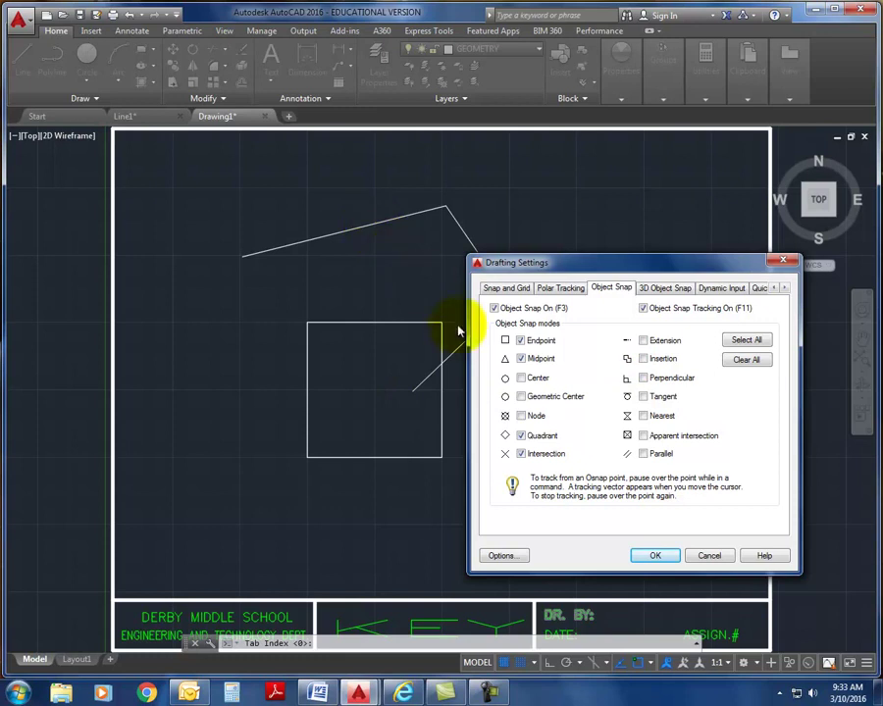
drag(543, 263, 633, 268)
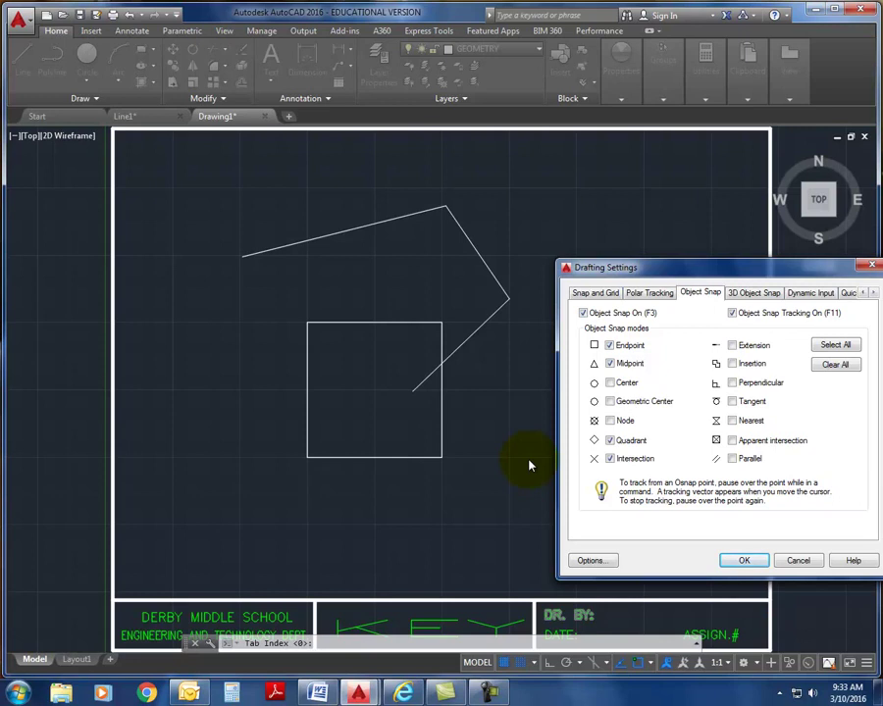
click(744, 561)
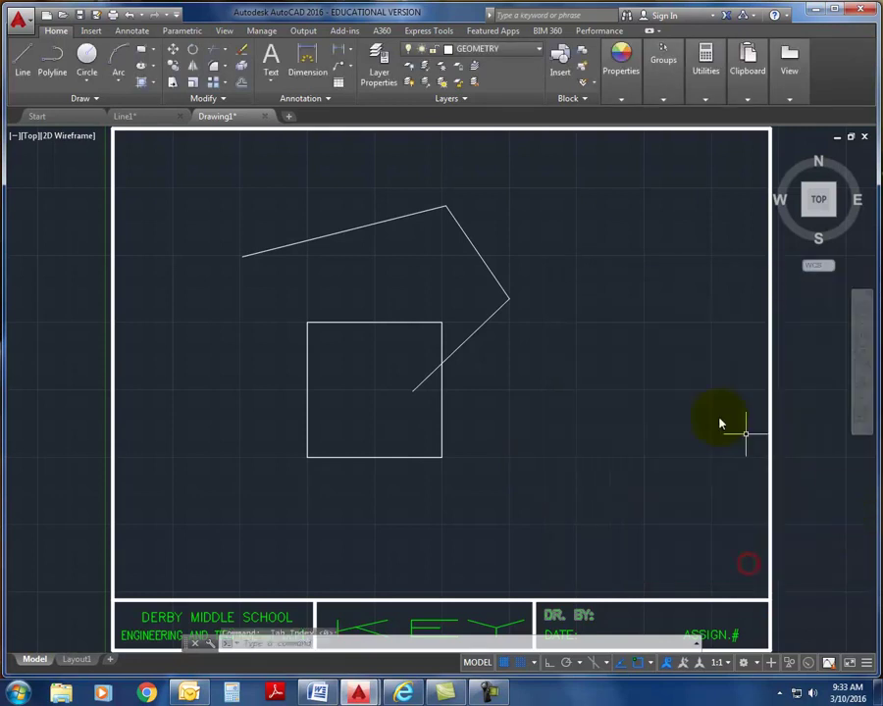
Draw a circle centred on the square's lower-right corner with its radius reaching the midpoint of the square's bottom edge.
click(86, 57)
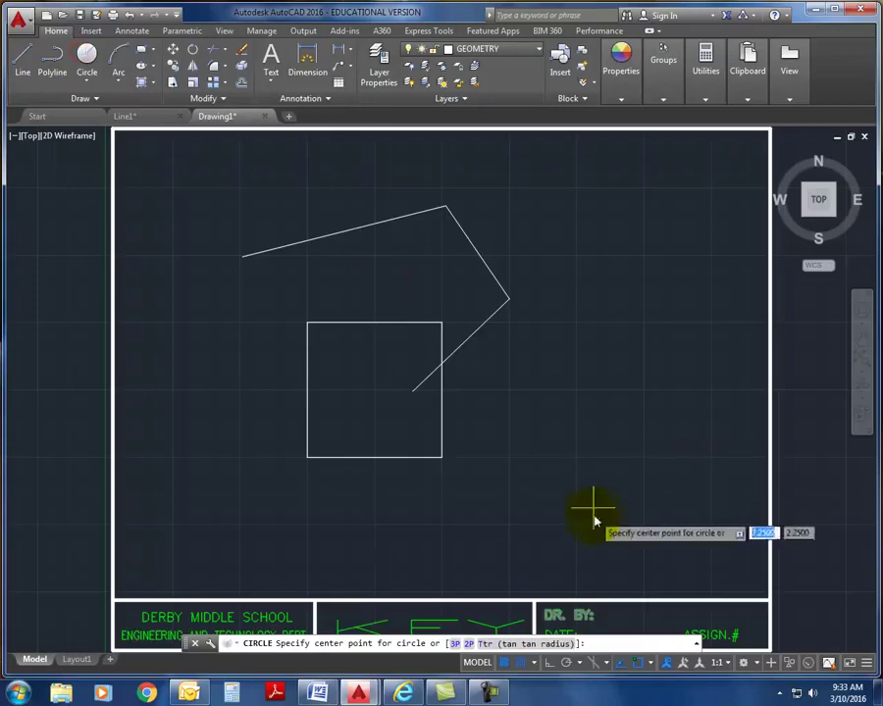
click(441, 458)
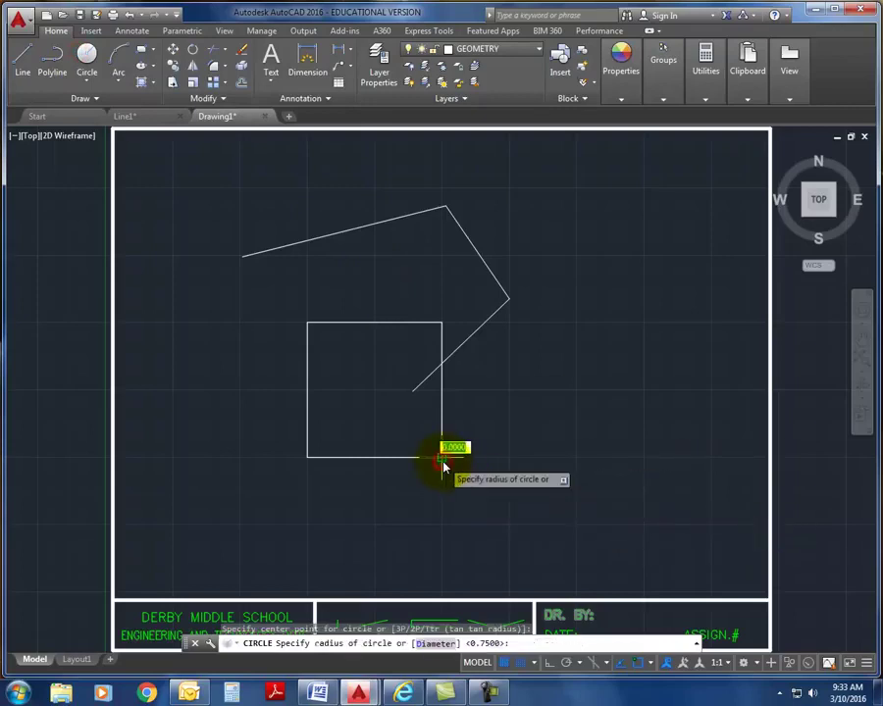
click(373, 458)
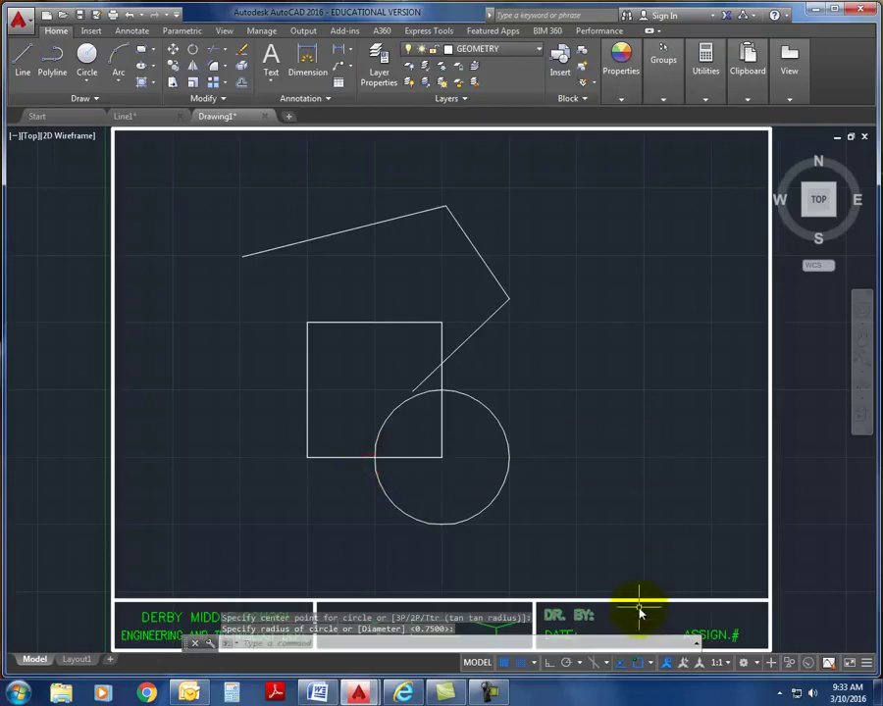
Toggle object snap off and back on, and check the Quadrant entry among the active object snap modes.
click(638, 664)
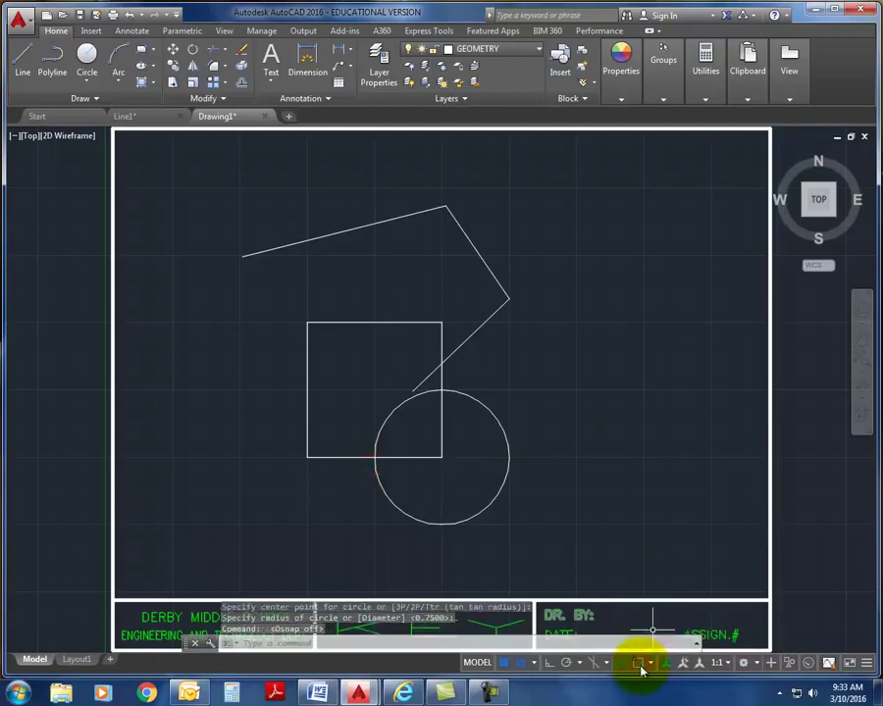
click(637, 664)
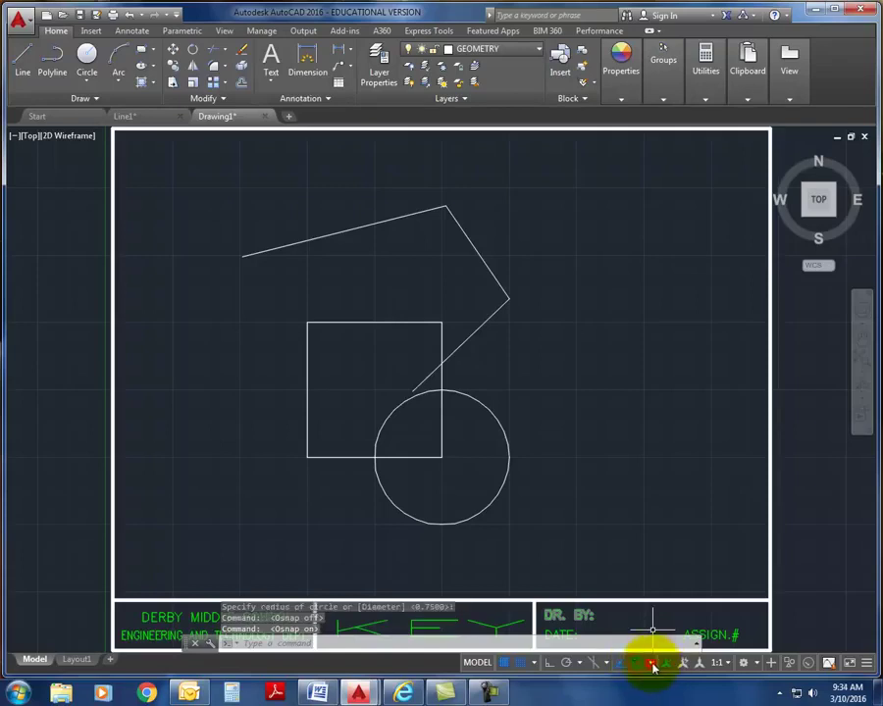
click(652, 665)
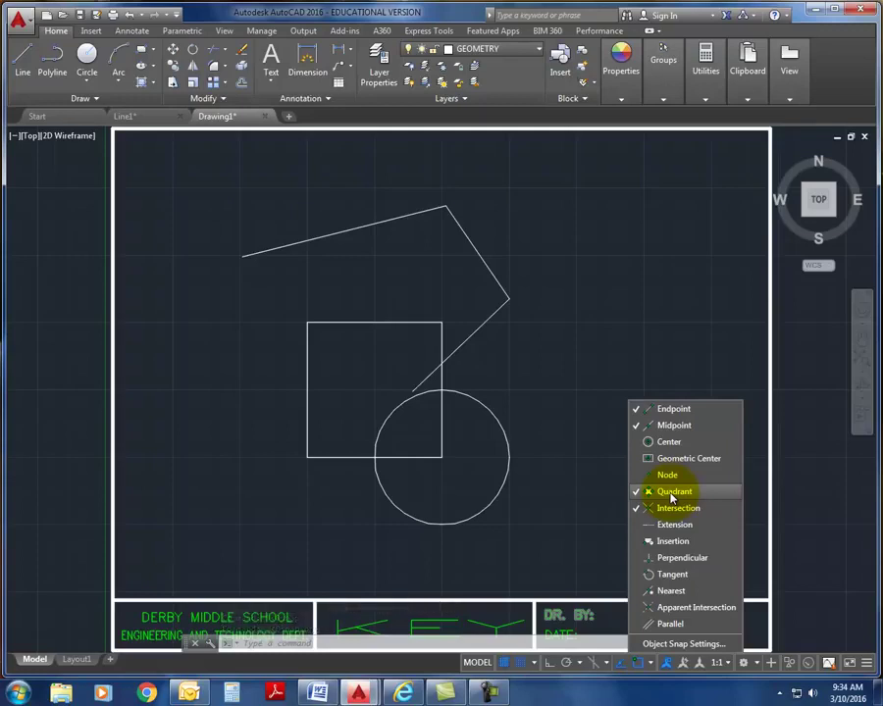
click(559, 395)
Draw a diamond of four lines inside the circle, connecting its four quadrant points.
click(21, 61)
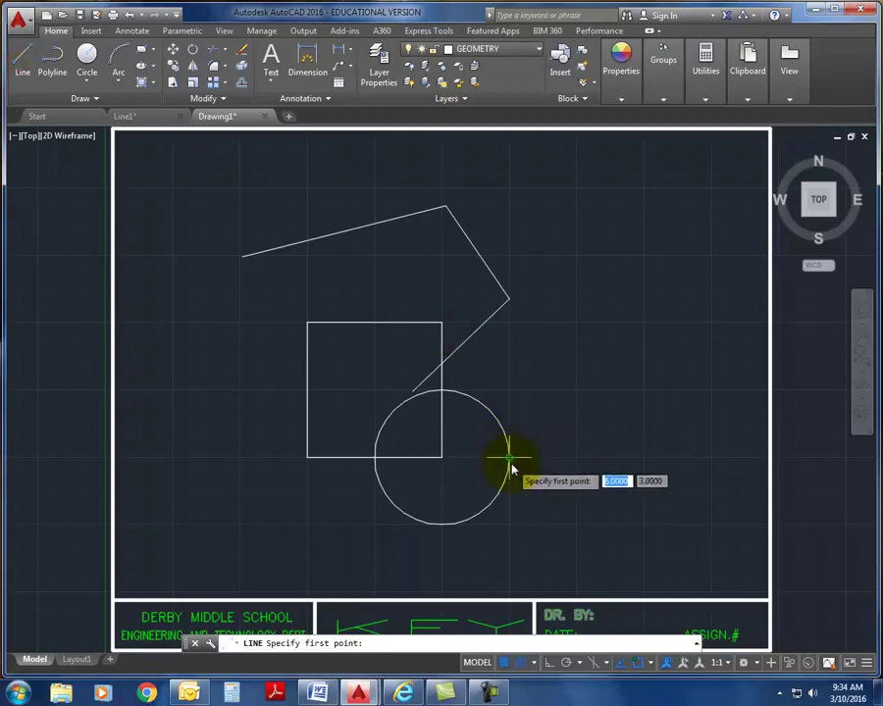
click(510, 458)
click(442, 528)
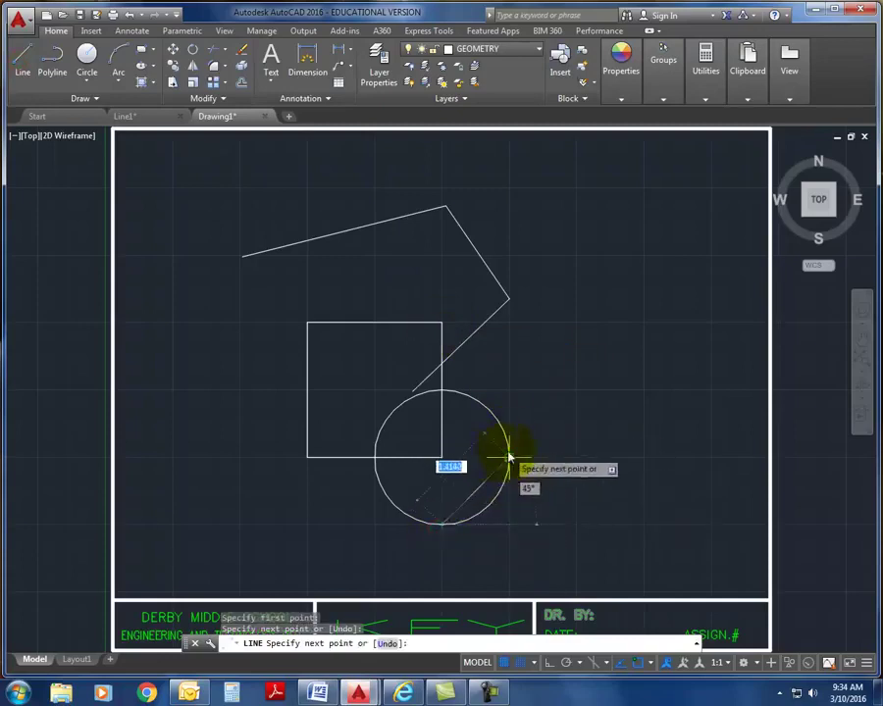
click(374, 457)
click(442, 391)
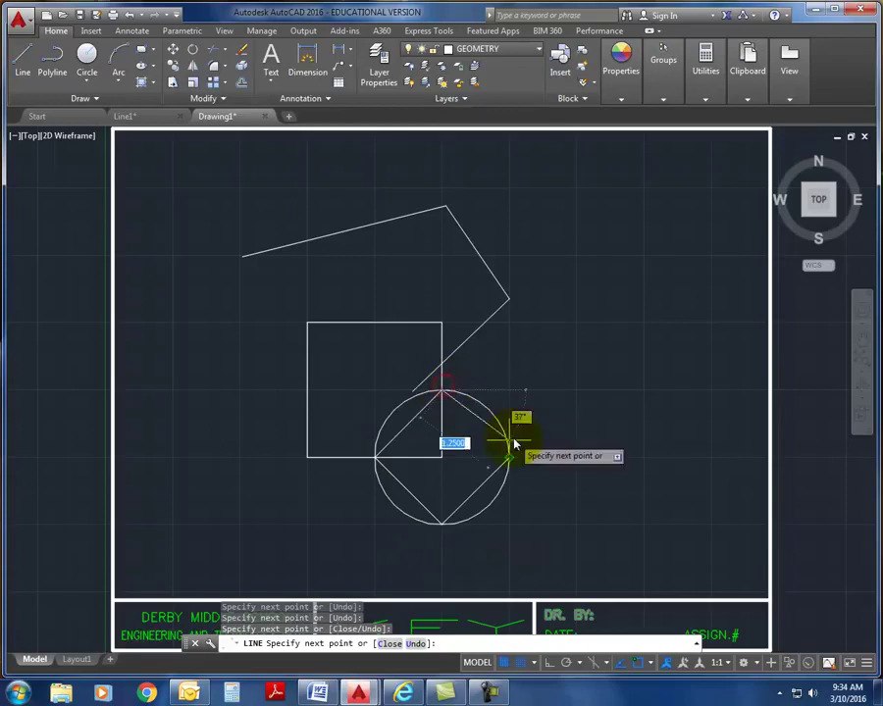
click(509, 457)
right_click(625, 405)
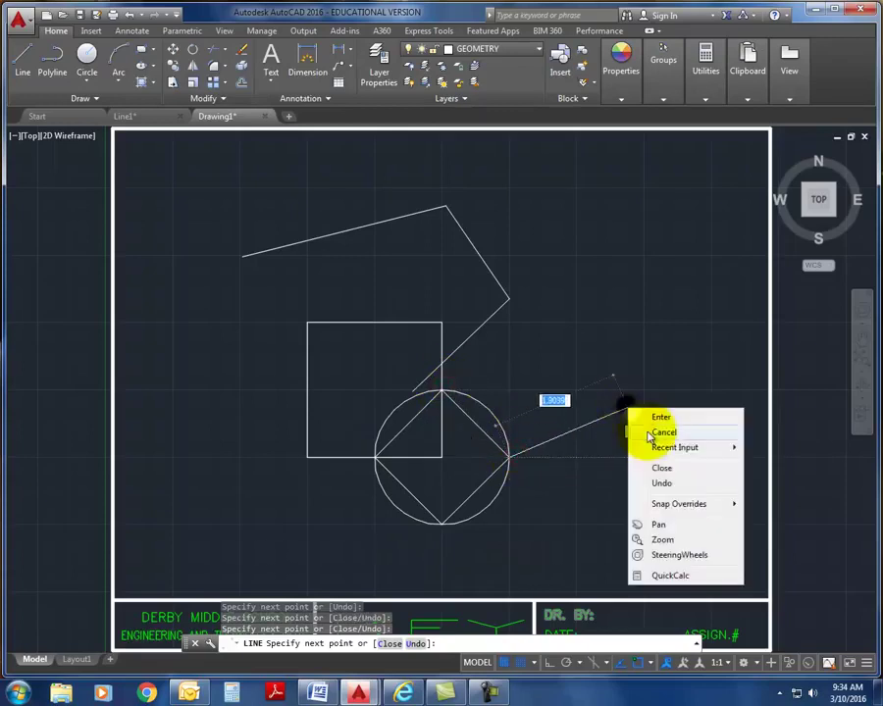
click(663, 418)
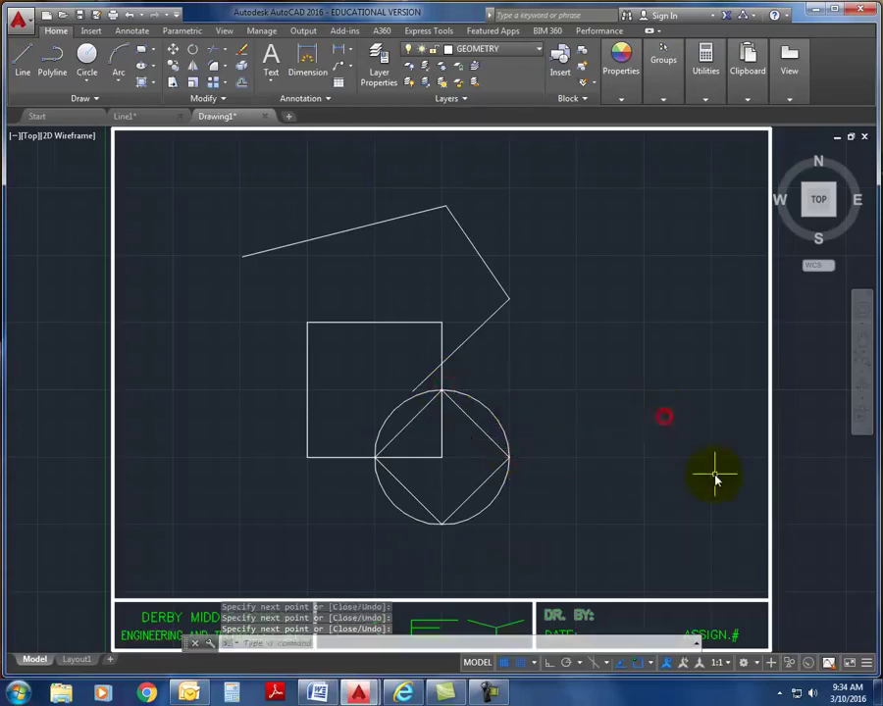
Turn on the Center object snap and draw a second circle to the right of the square, with a radius of about 1.25 grid squares.
click(650, 663)
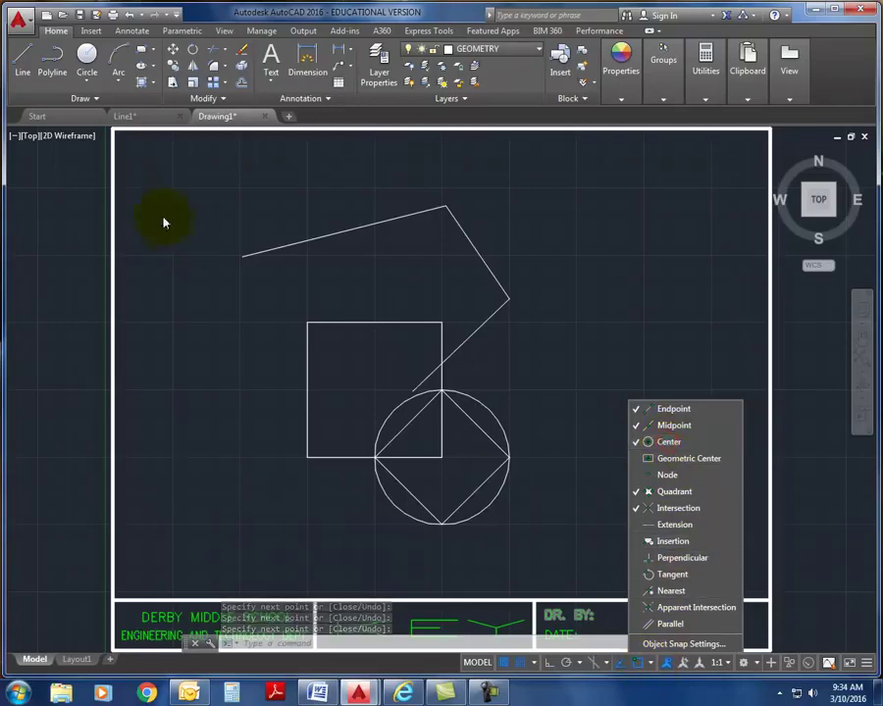
click(24, 57)
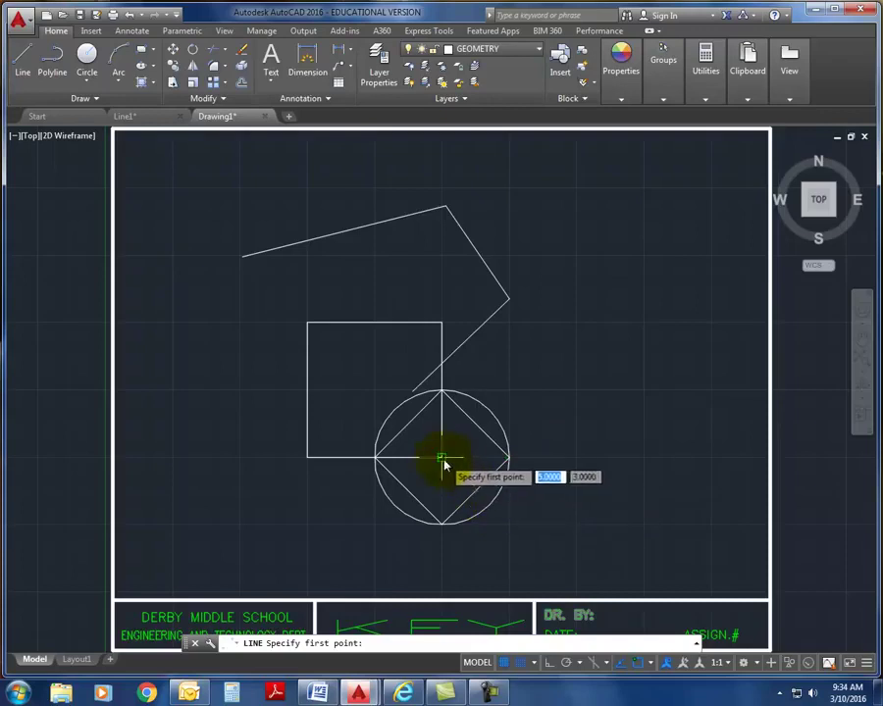
click(87, 59)
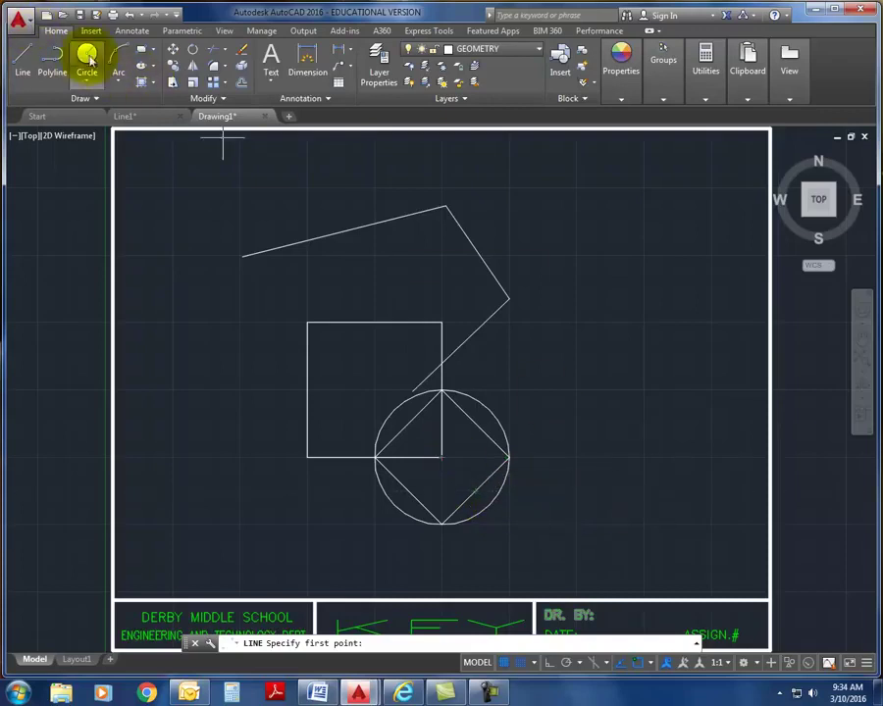
click(600, 365)
click(657, 417)
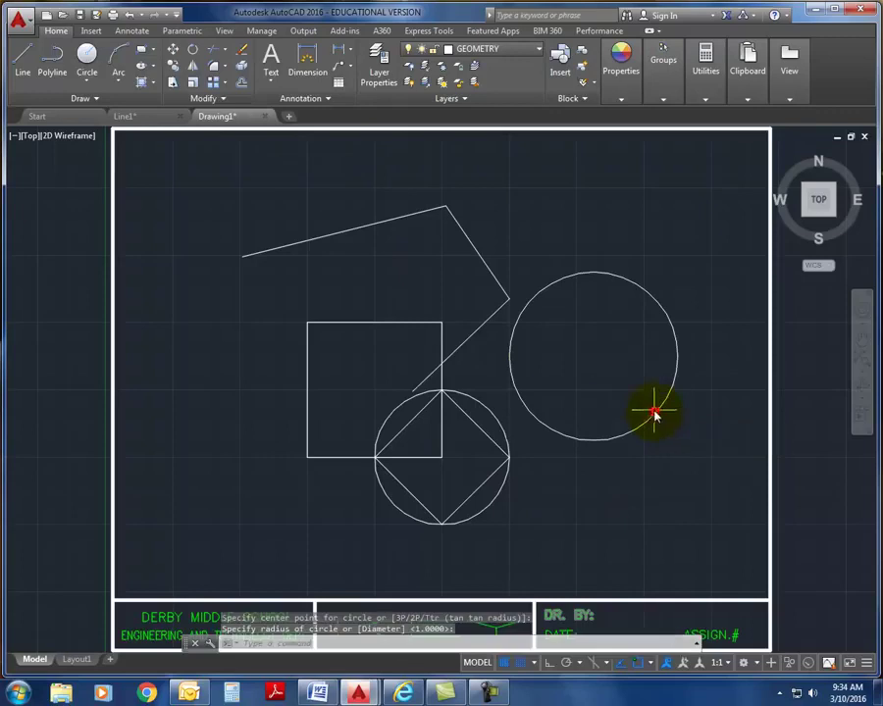
Draw a closed triangle in the right-hand circle from its center to the right quadrant, the upper quadrant and back to the center.
click(26, 64)
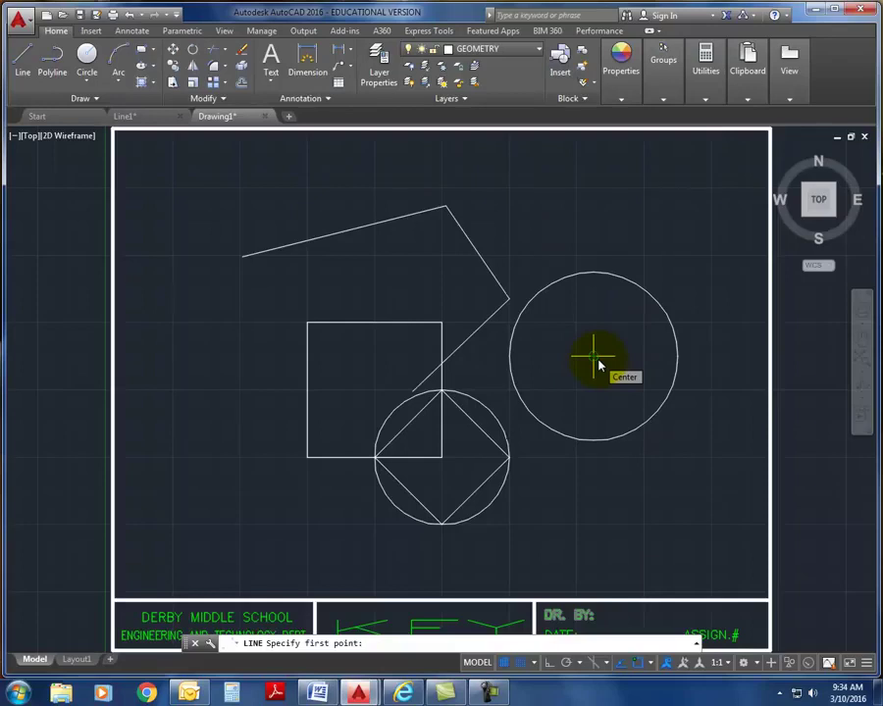
click(596, 361)
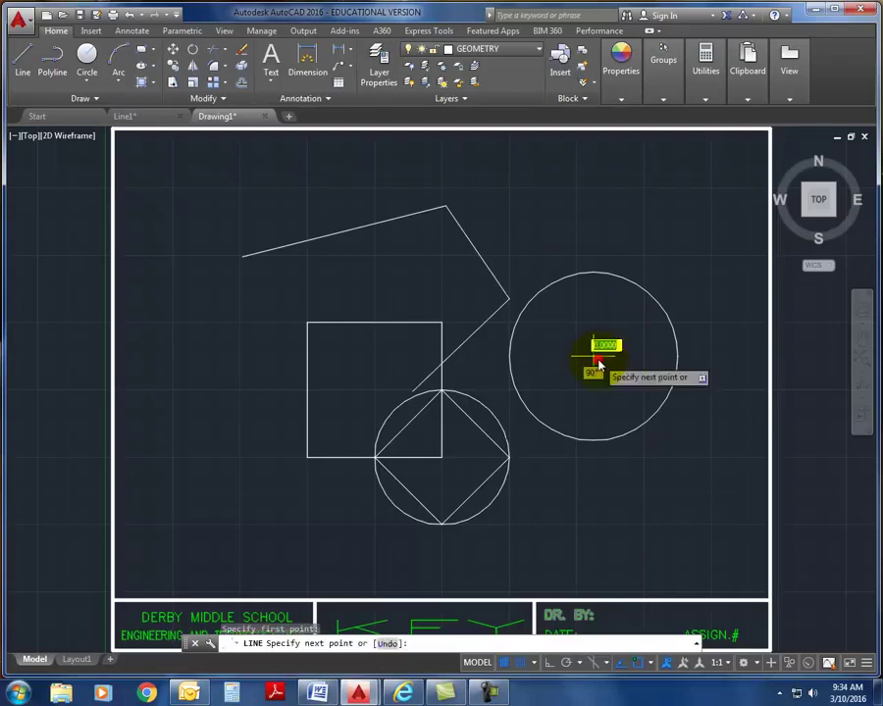
click(675, 358)
click(593, 271)
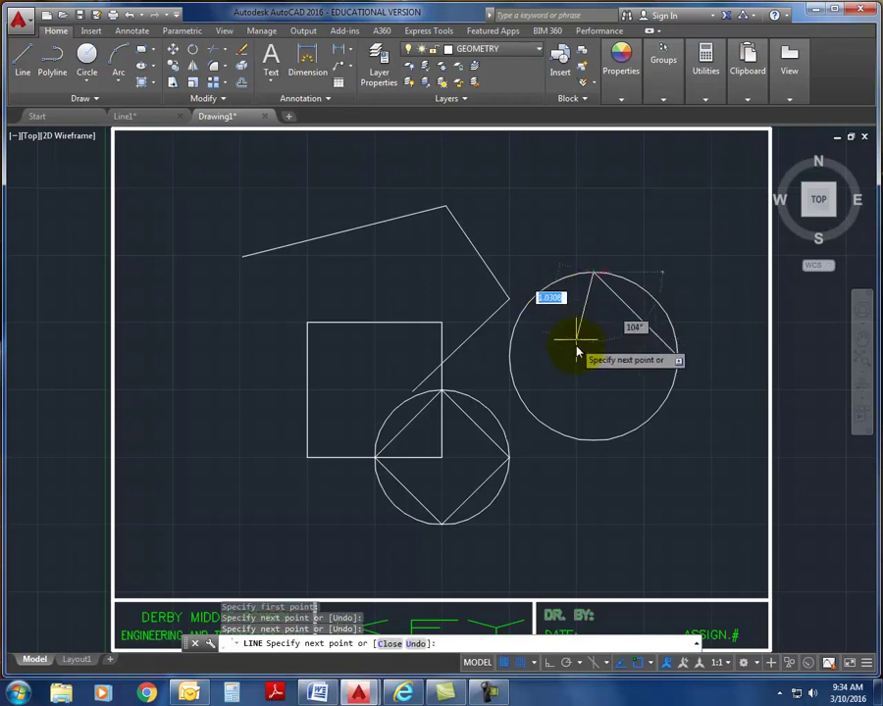
click(592, 355)
right_click(677, 319)
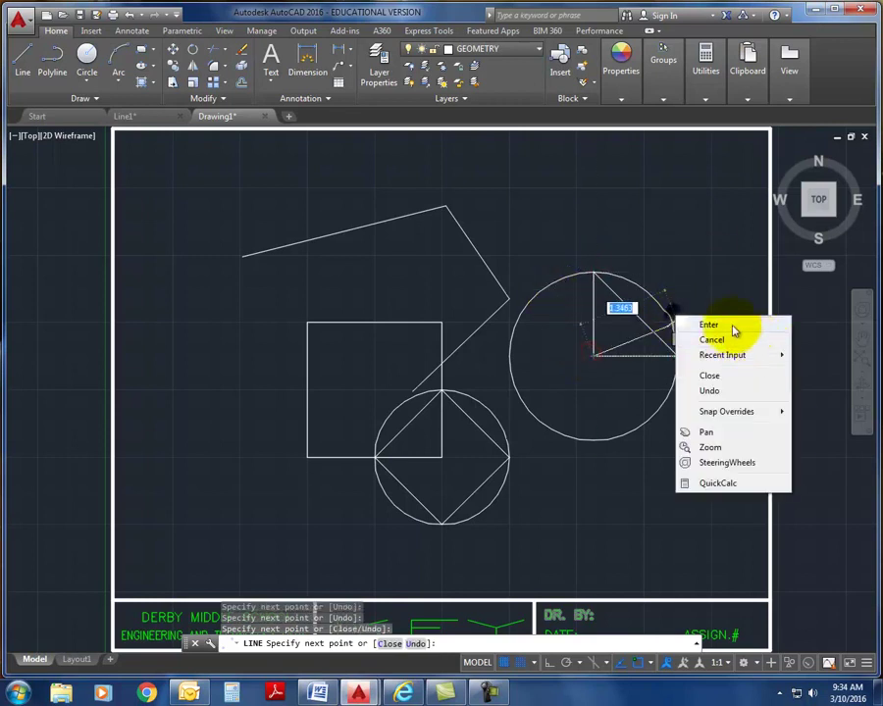
click(744, 335)
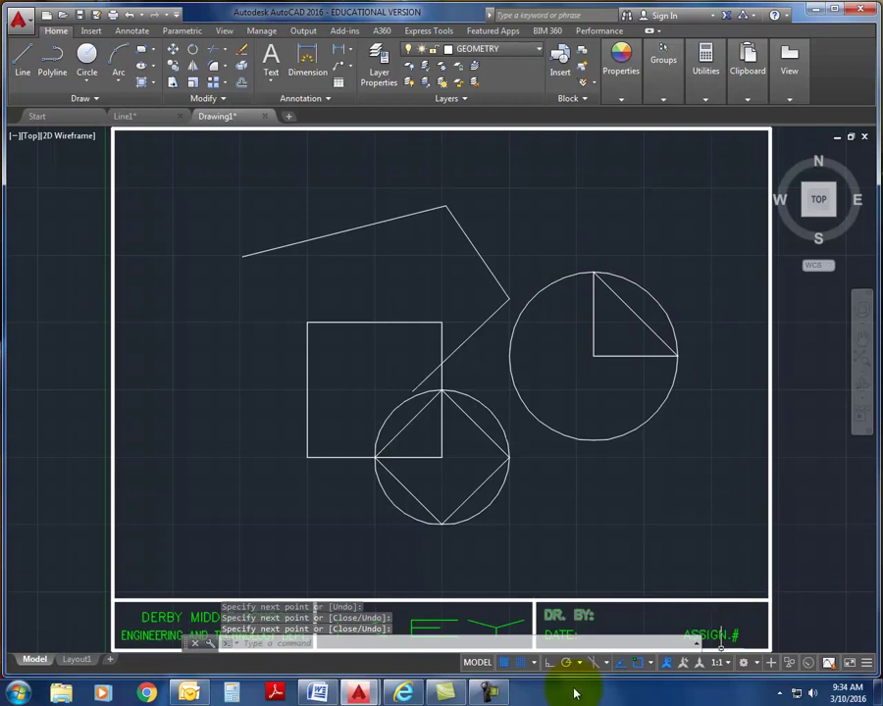
click(489, 693)
click(489, 694)
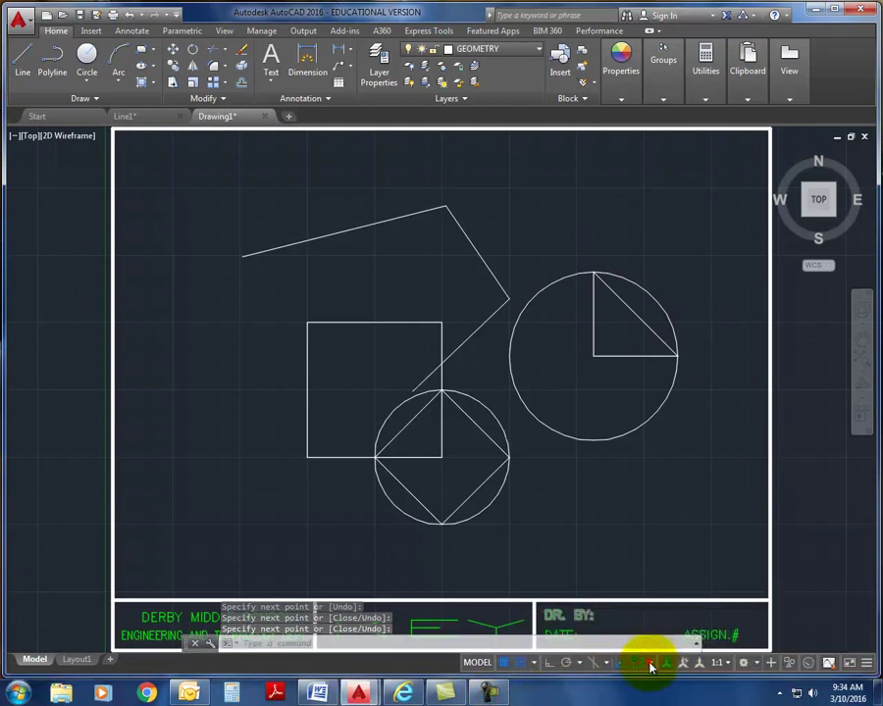
Turn off the Endpoint, Midpoint, Center, Quadrant and Intersection object snaps and leave only Tangent active.
click(652, 665)
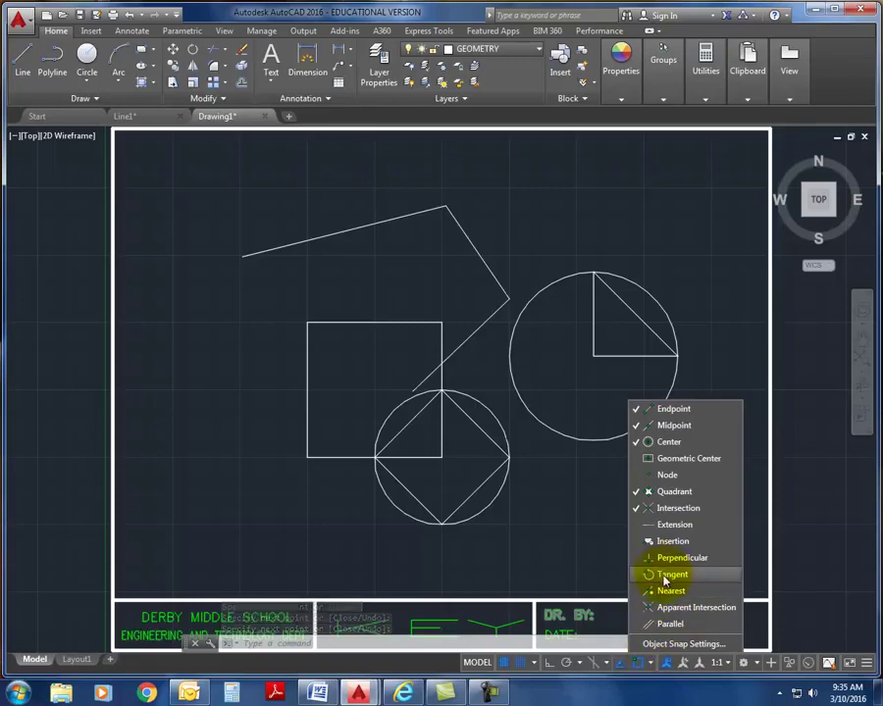
click(653, 508)
click(651, 492)
click(649, 442)
click(645, 424)
click(645, 408)
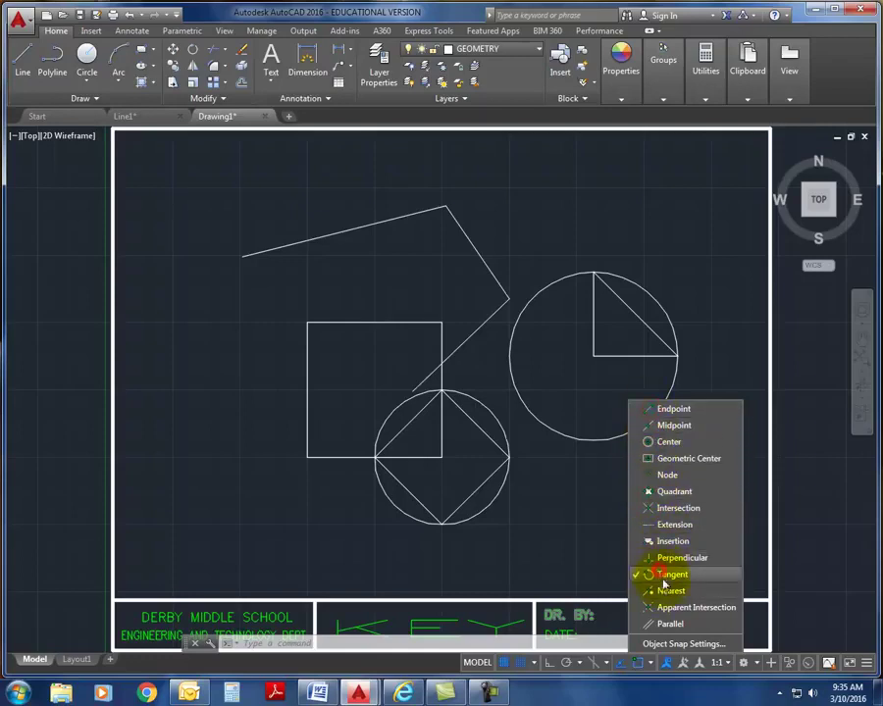
Turn Snap mode off and draw a line tangent to the lower-right sides of both circles.
click(22, 57)
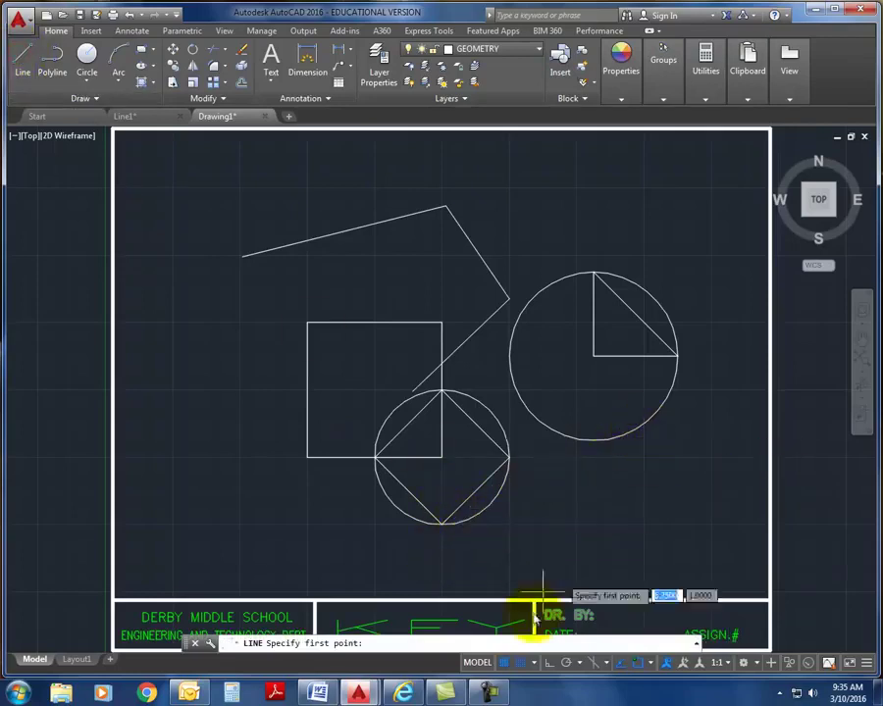
click(511, 665)
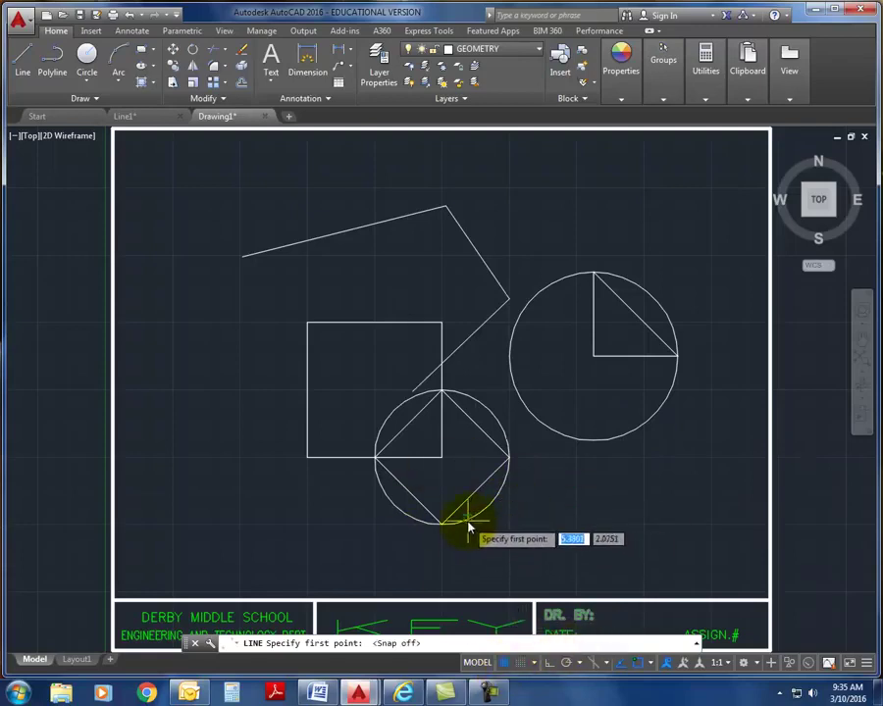
click(469, 525)
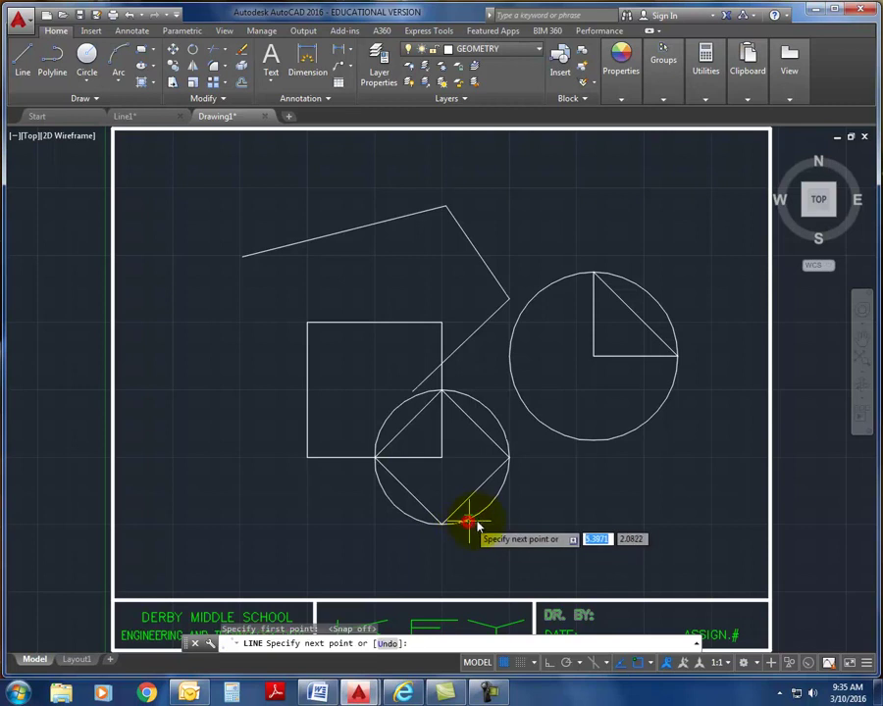
click(648, 424)
right_click(620, 587)
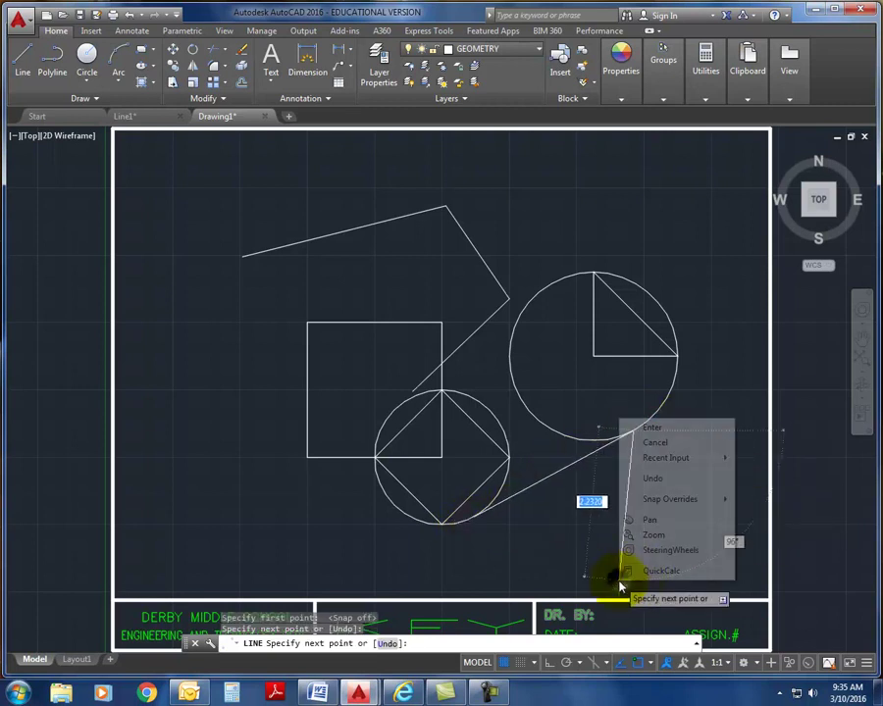
click(651, 429)
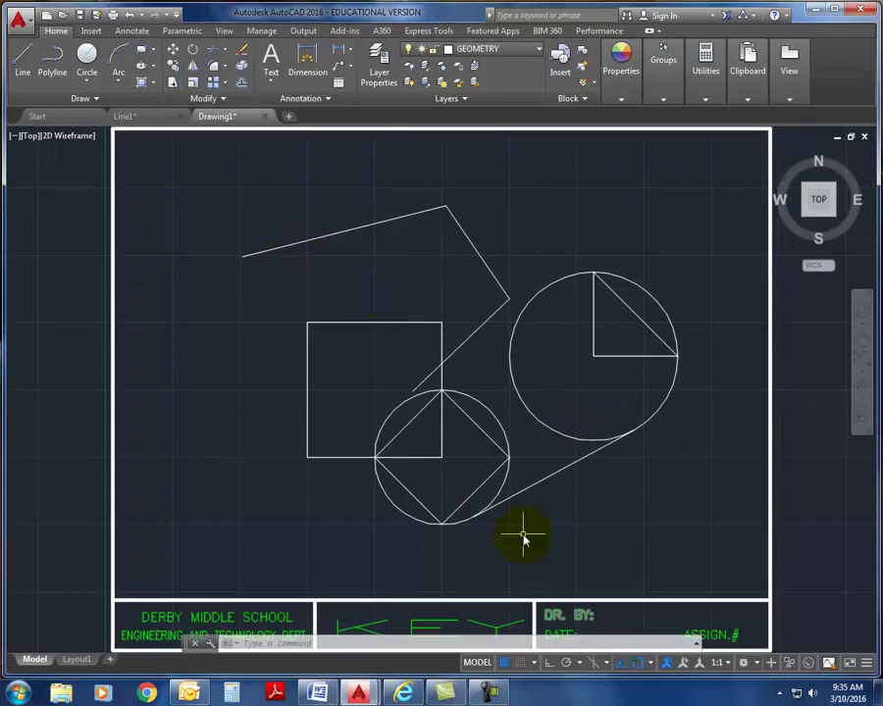
Turn on the Nearest object snap and preview its snap points along the existing geometry with the Line command.
click(650, 663)
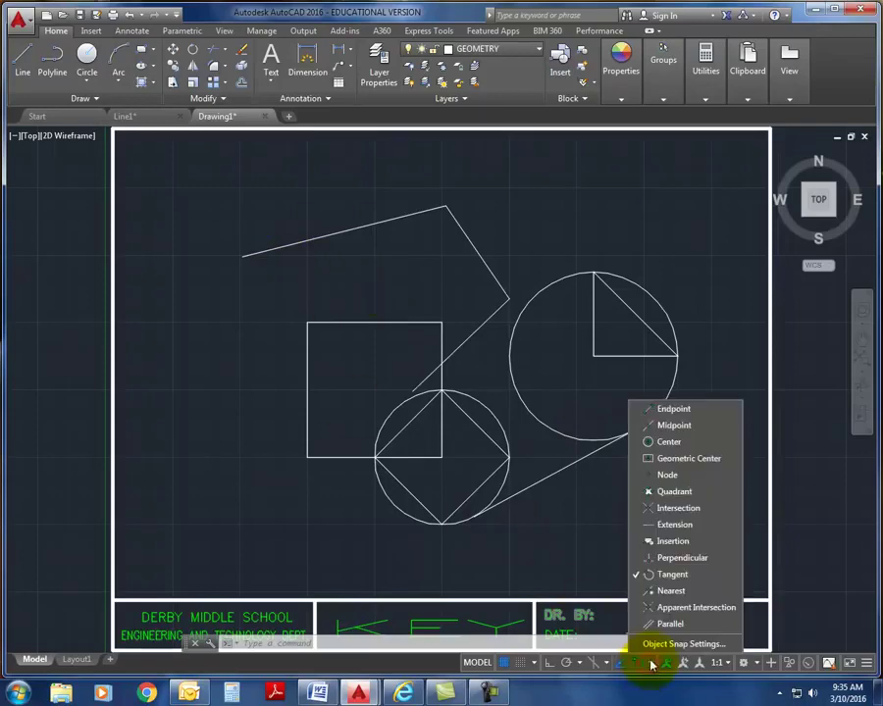
click(667, 591)
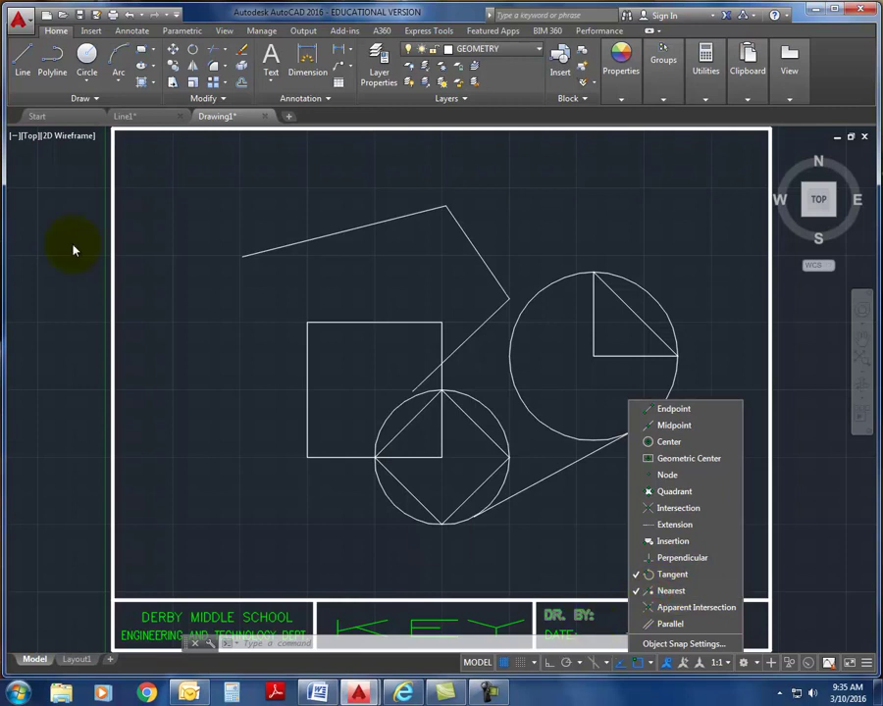
click(21, 57)
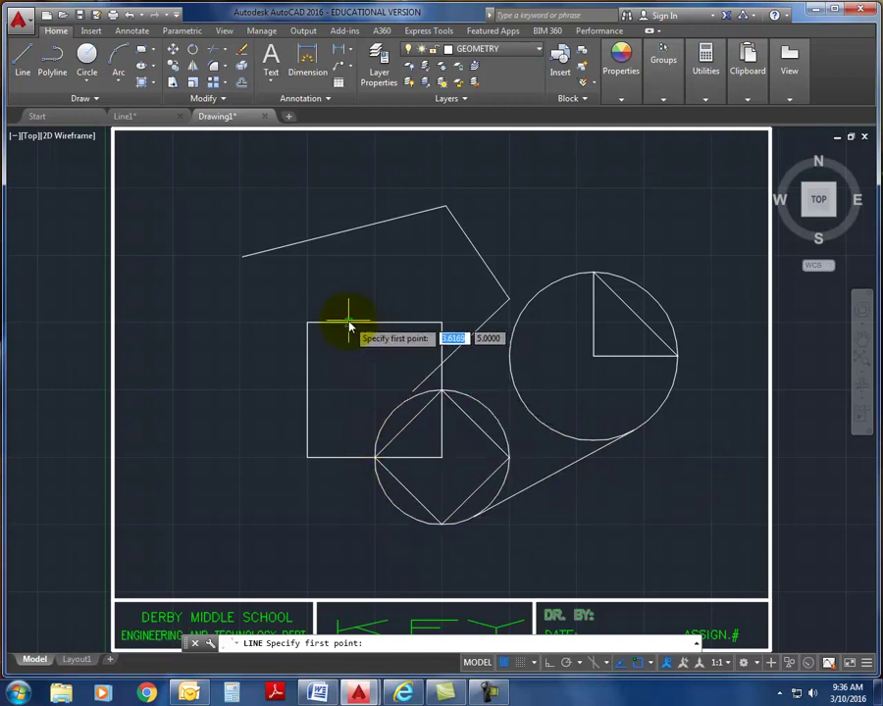
Turn Nearest off and enable the Endpoint, Midpoint, Center, Geometric Center, Quadrant and Intersection object snaps alongside Tangent.
click(650, 664)
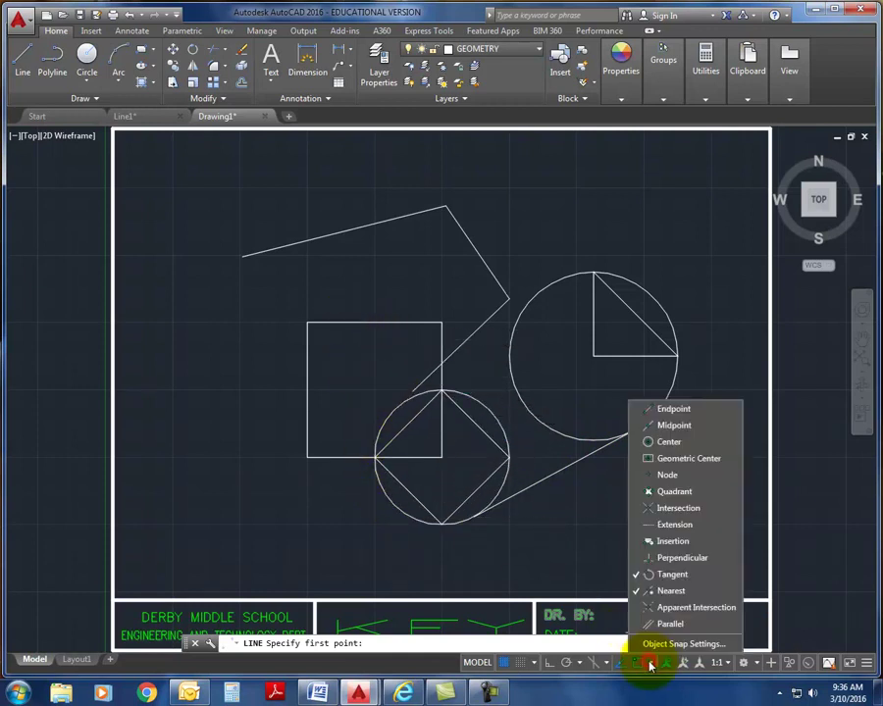
click(671, 590)
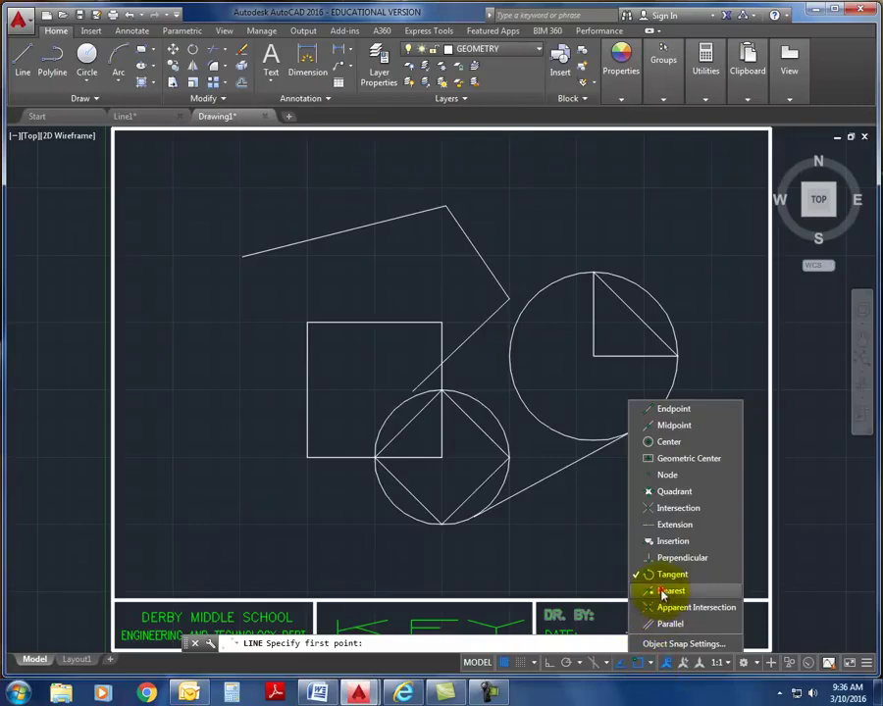
click(667, 425)
click(669, 459)
click(675, 491)
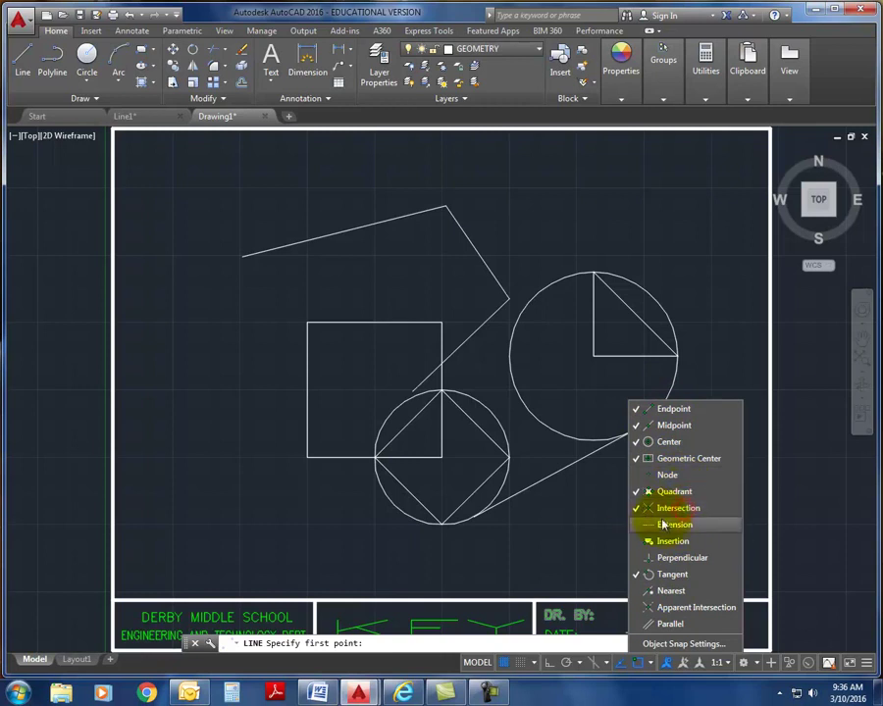
Draw a line from the intersection of the square's right edge and the slanted line to the midpoint of the square's top edge.
click(573, 540)
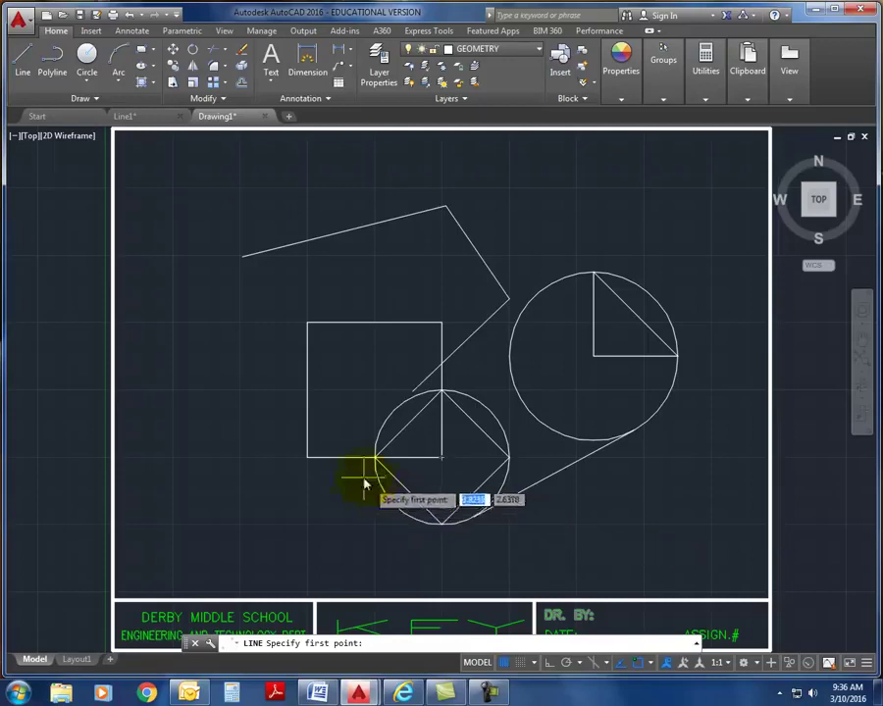
click(441, 365)
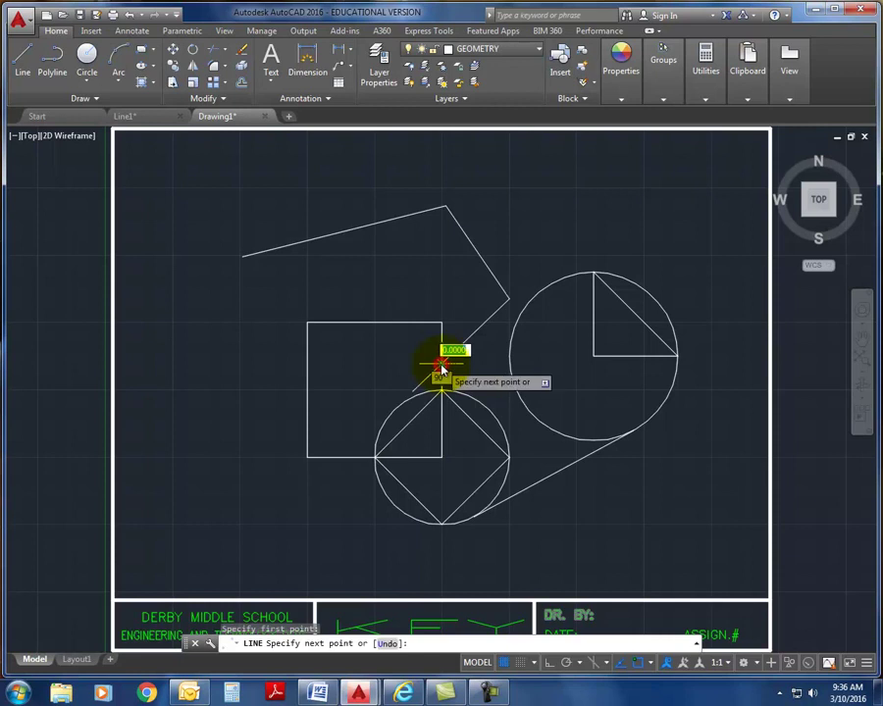
click(373, 324)
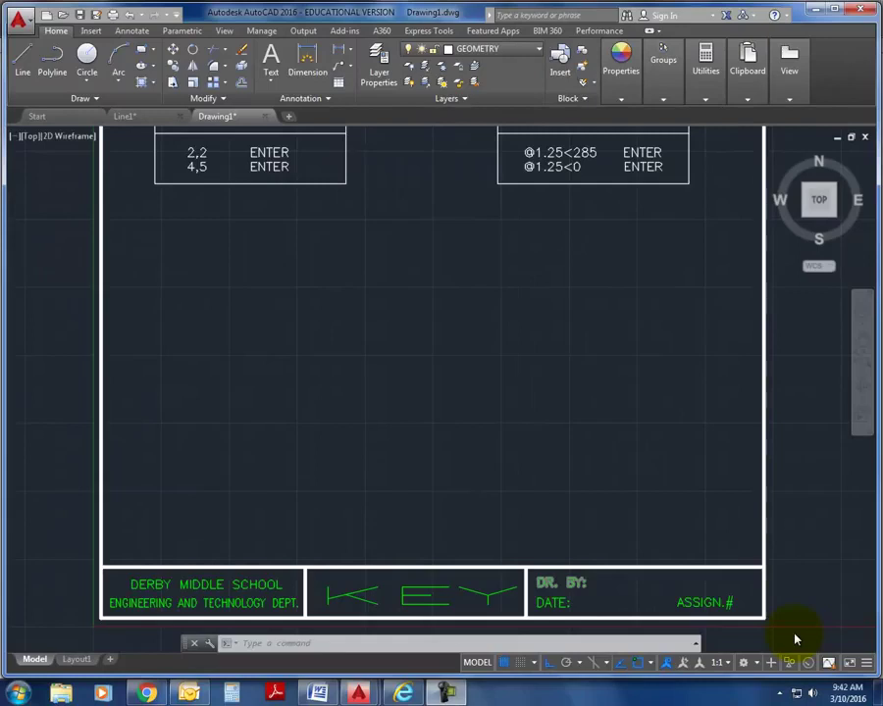
click(22, 61)
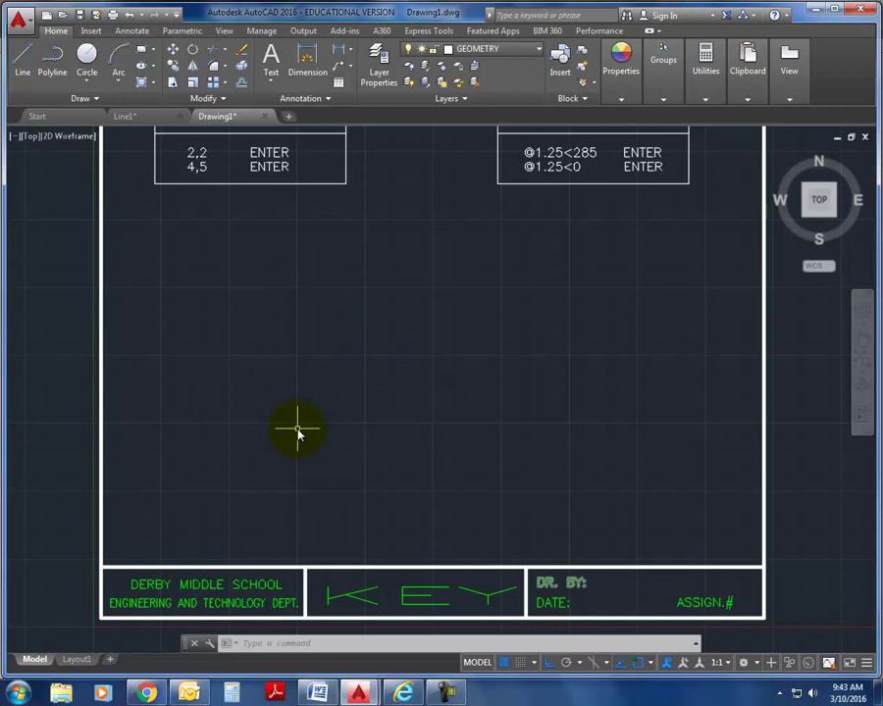
mouse_move(273, 338)
middle_down()
mouse_move(244, 411)
mouse_move(254, 391)
mouse_move(245, 387)
middle_up()
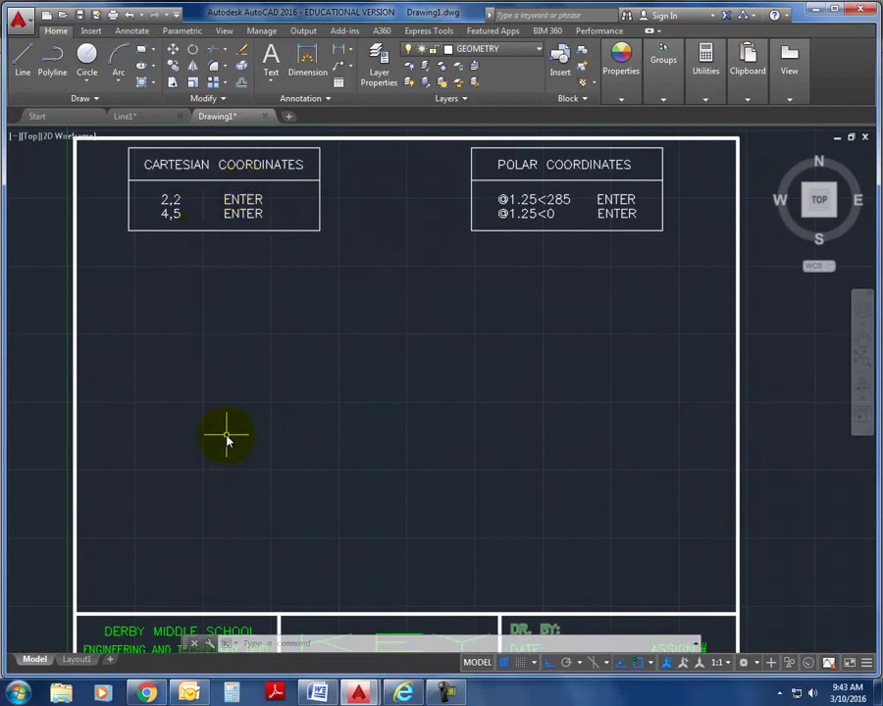
scroll(225, 439, down, 2)
middle_drag(226, 434, 264, 408)
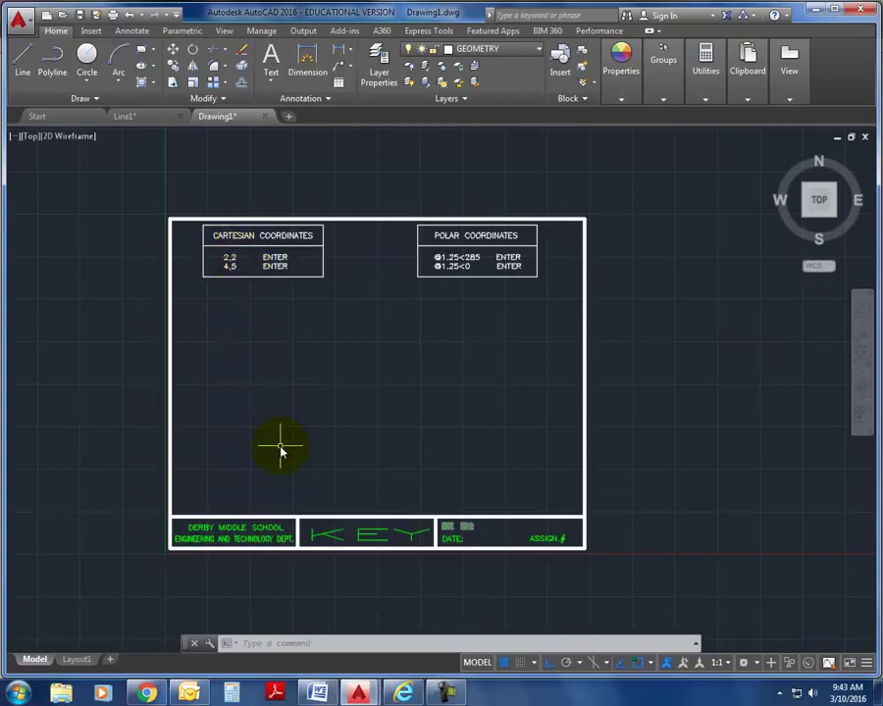
text(2,2)
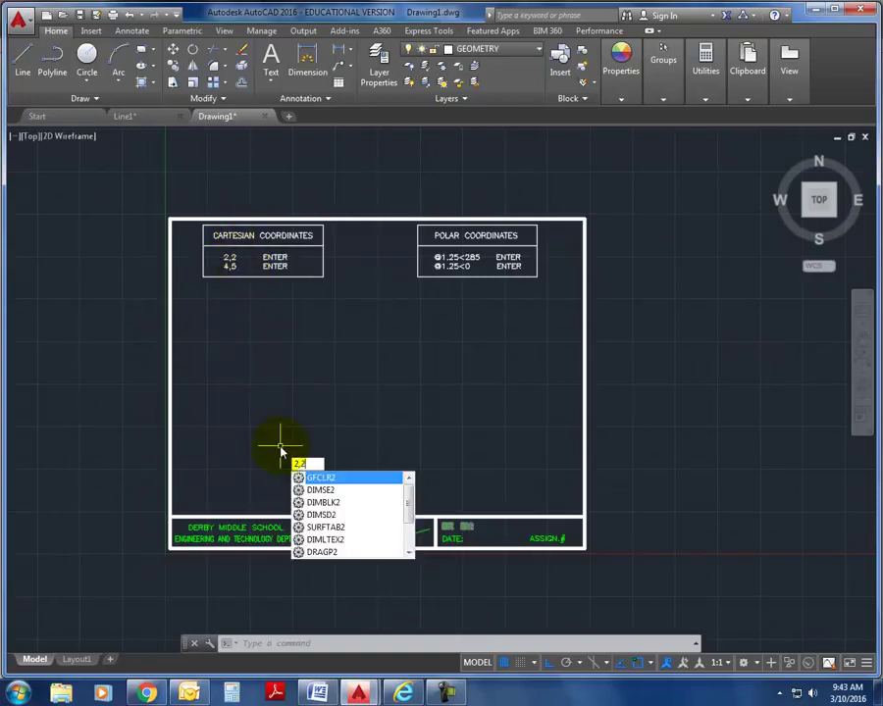
key(Return)
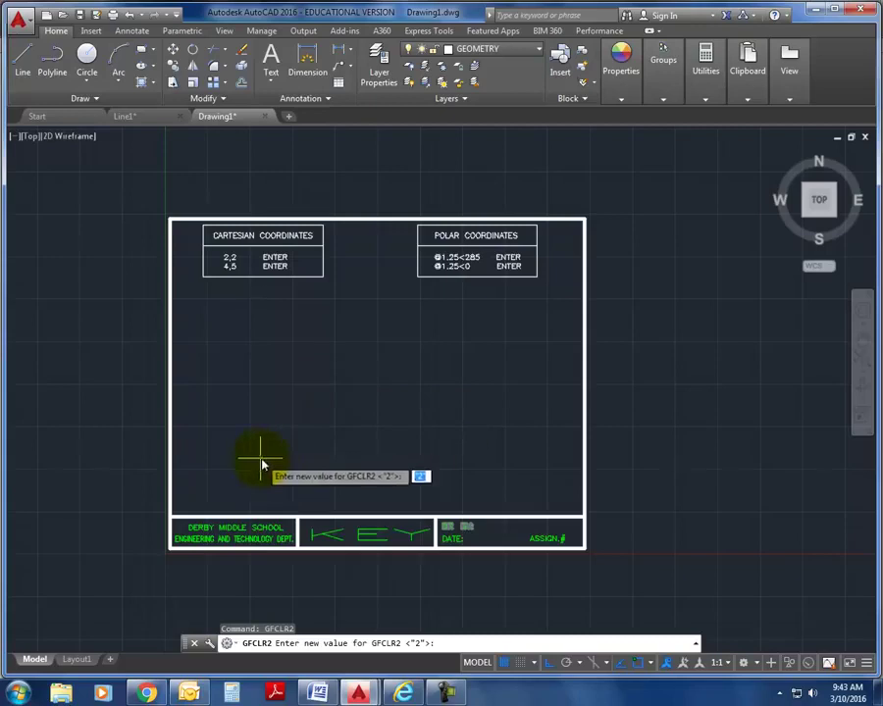
Start a line at 2,2, turn Ortho off and draw its first segment to the relative Cartesian point @4,5.
click(23, 59)
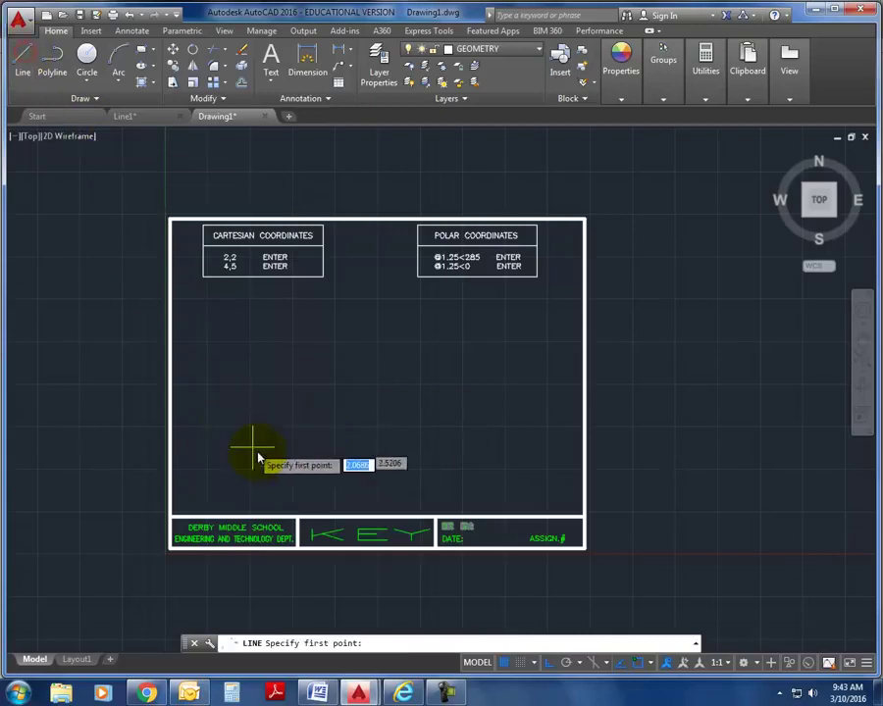
text(2)
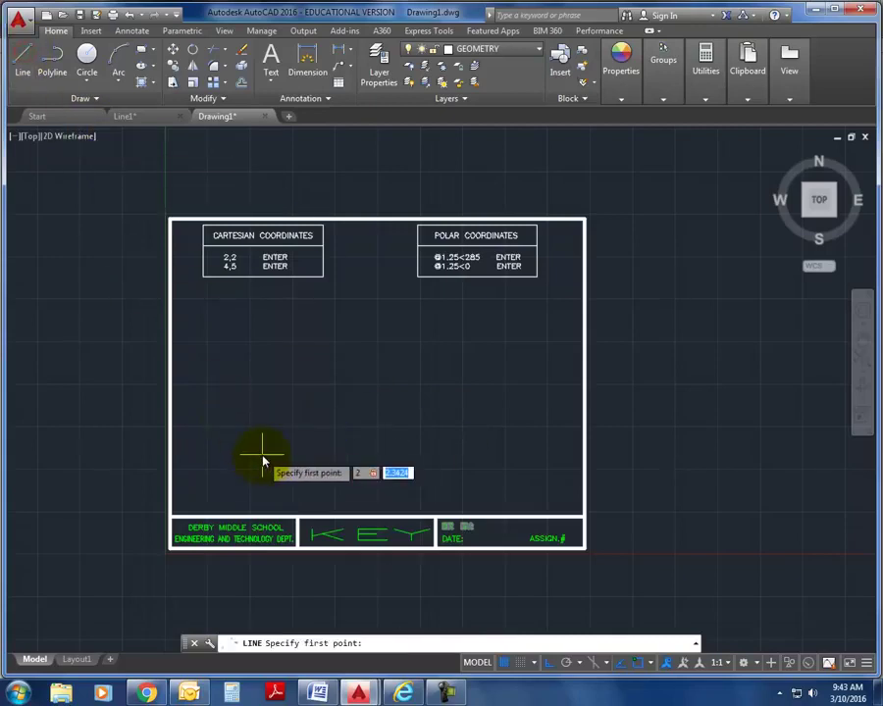
text(,2)
key(Return)
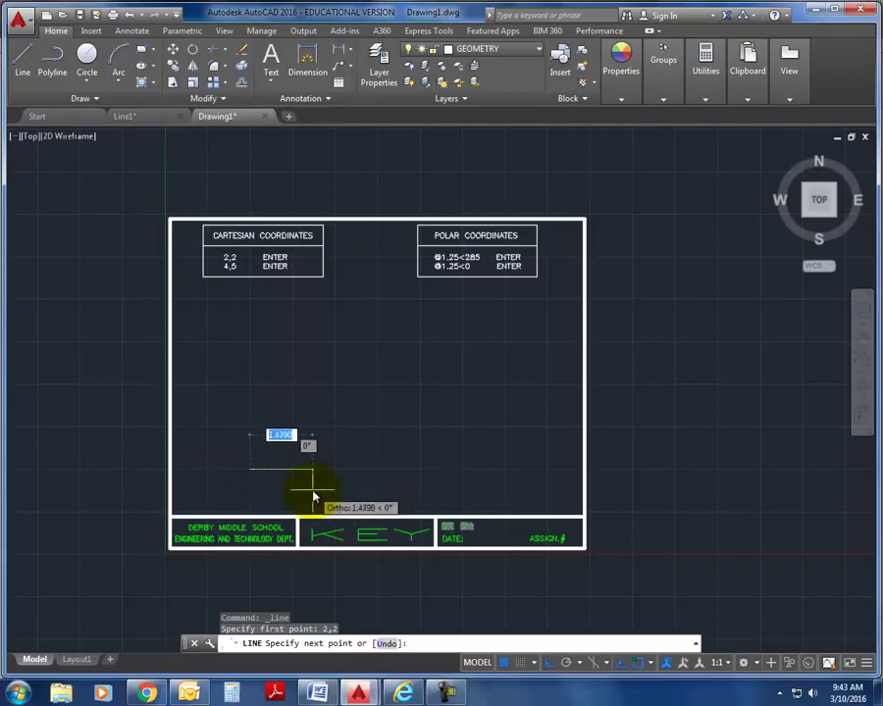
key(F8)
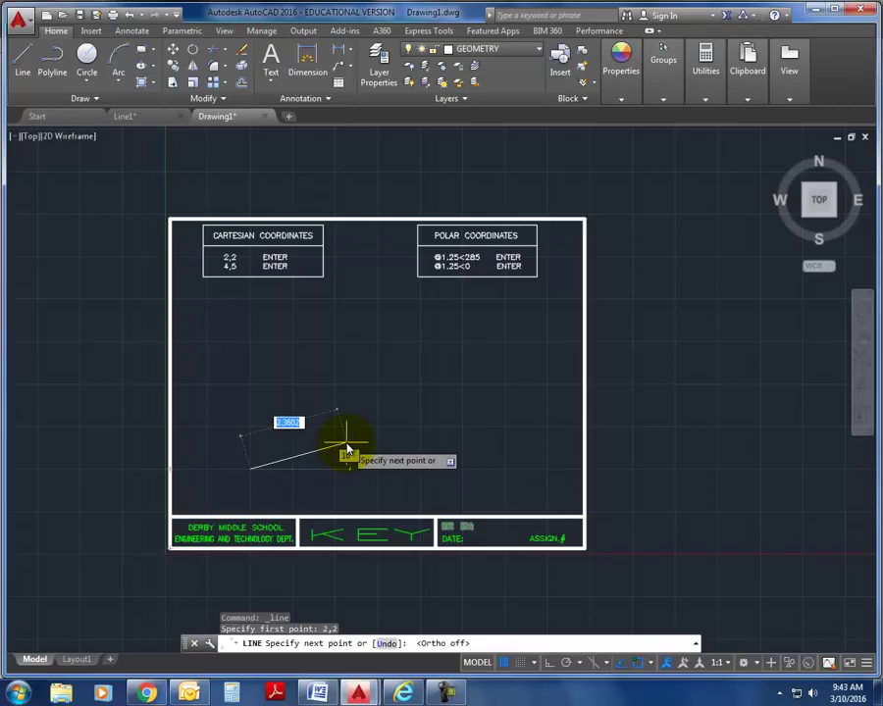
key(Tab)
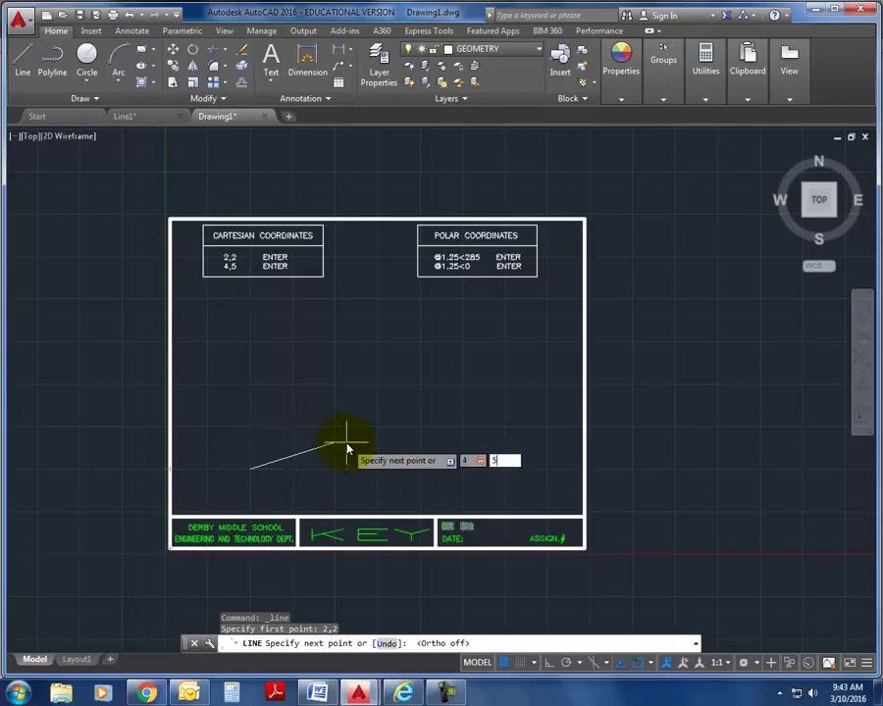
text(5)
key(Return)
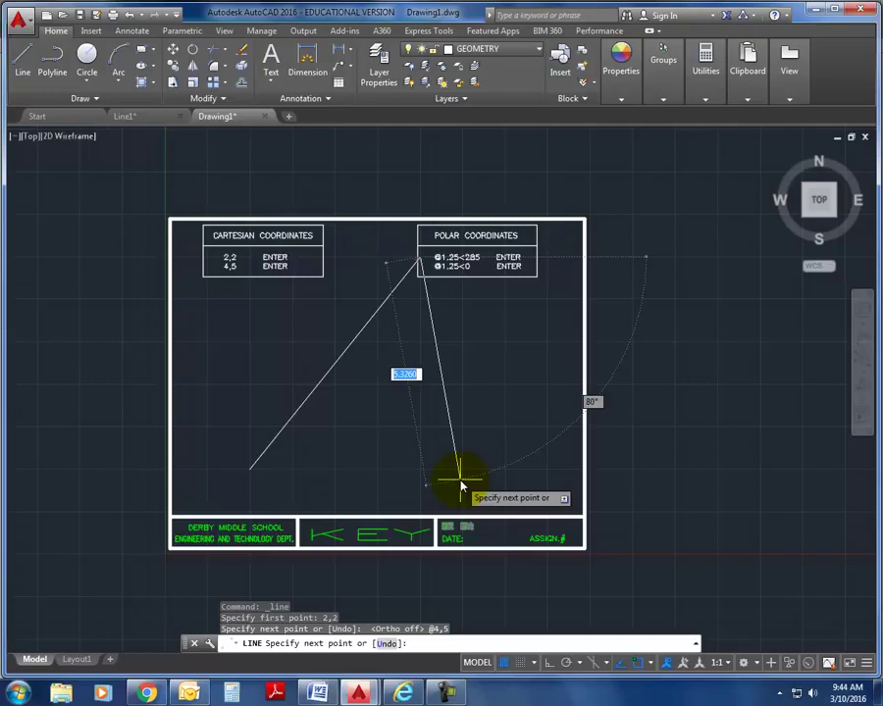
Continue the line to @0,-5 and then @-4,0 to complete the triangle, and end the command.
text(0,)
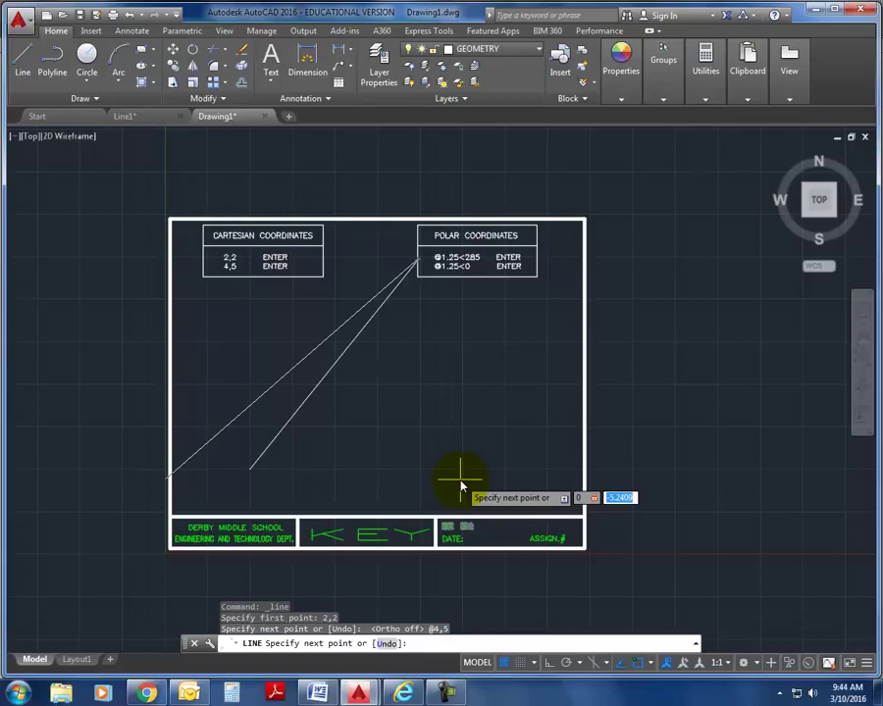
key(BackSpace)
text(-5)
key(Return)
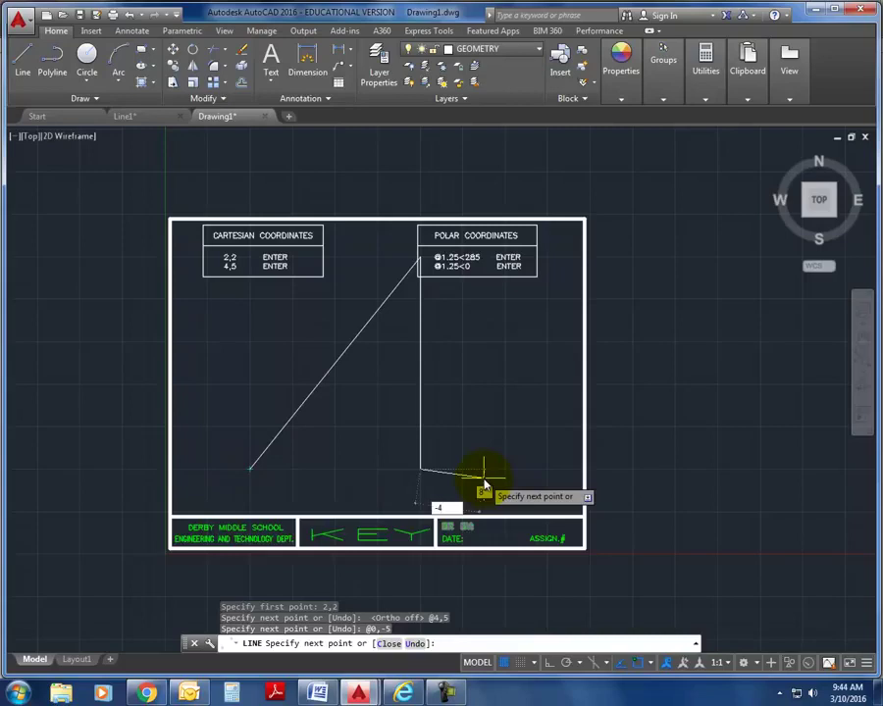
text(,0)
key(Return)
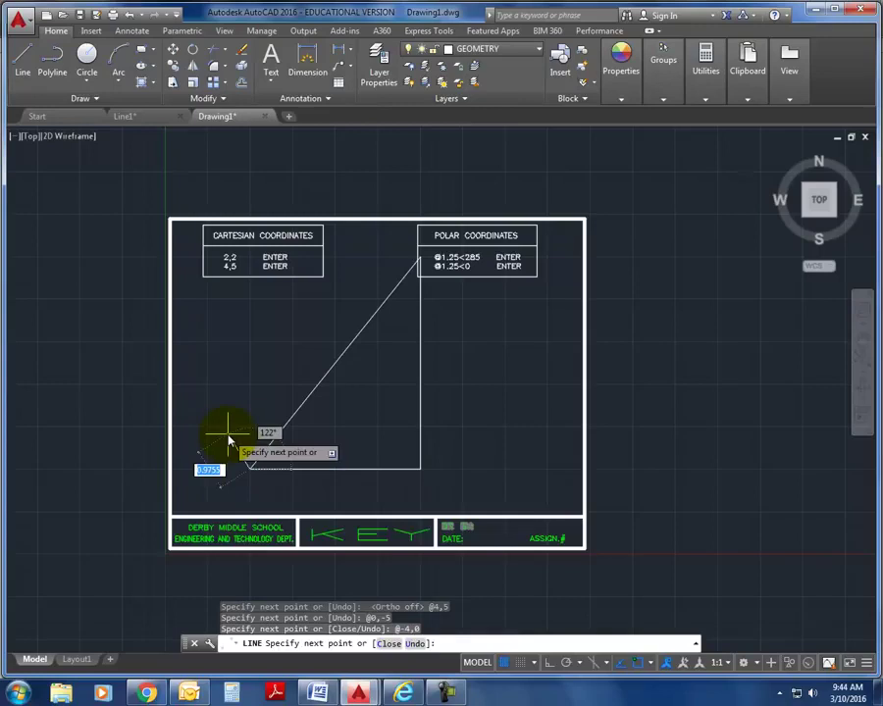
key(Return)
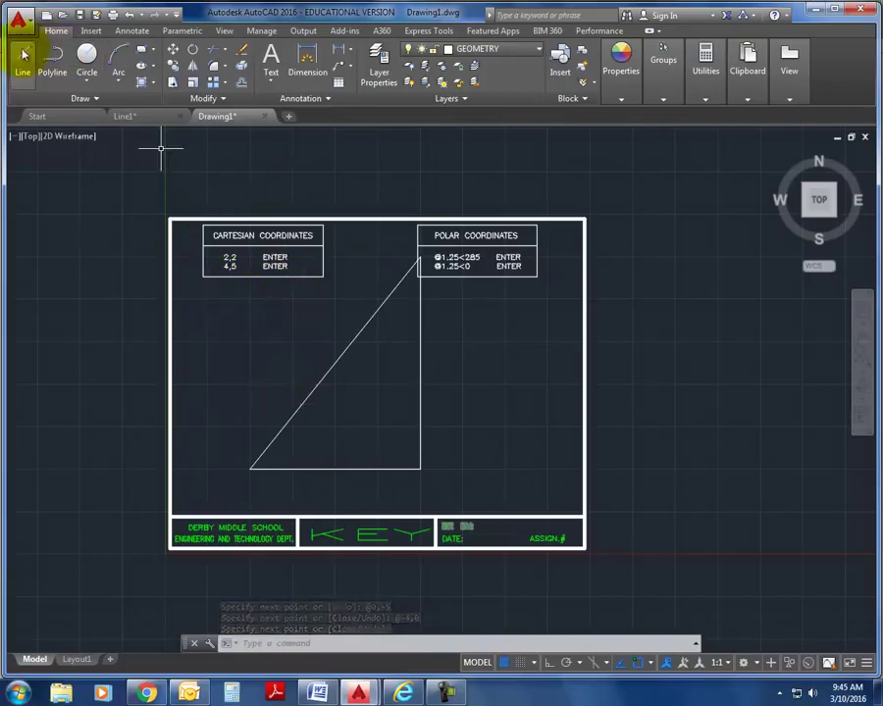
Delete the three lines of the triangle.
click(465, 478)
click(285, 355)
key(Delete)
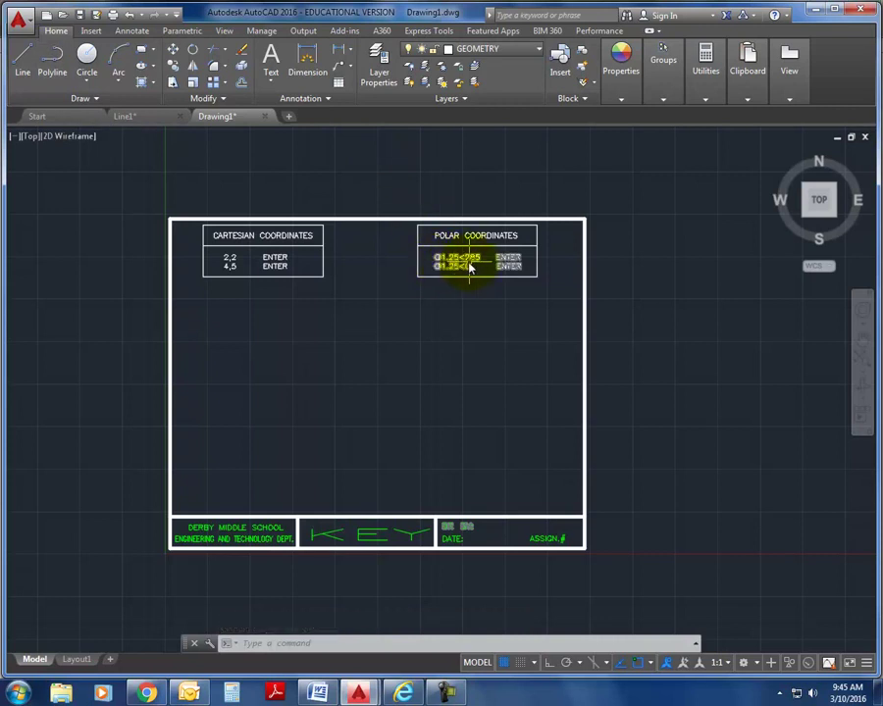
Start a line at about 5,6 and draw its first segment with the polar coordinate @1.25<285.
scroll(474, 265, up, 4)
mouse_move(471, 262)
middle_down()
mouse_move(373, 343)
mouse_move(351, 397)
middle_up()
scroll(352, 397, up, 2)
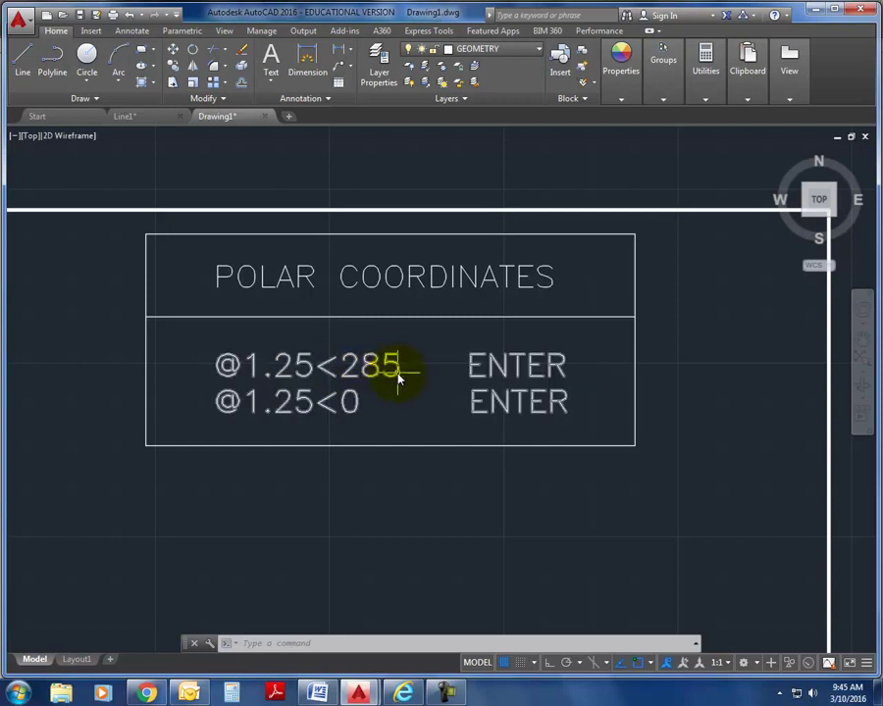
scroll(384, 375, down, 2)
middle_drag(388, 373, 567, 198)
scroll(591, 172, down, 2)
click(23, 59)
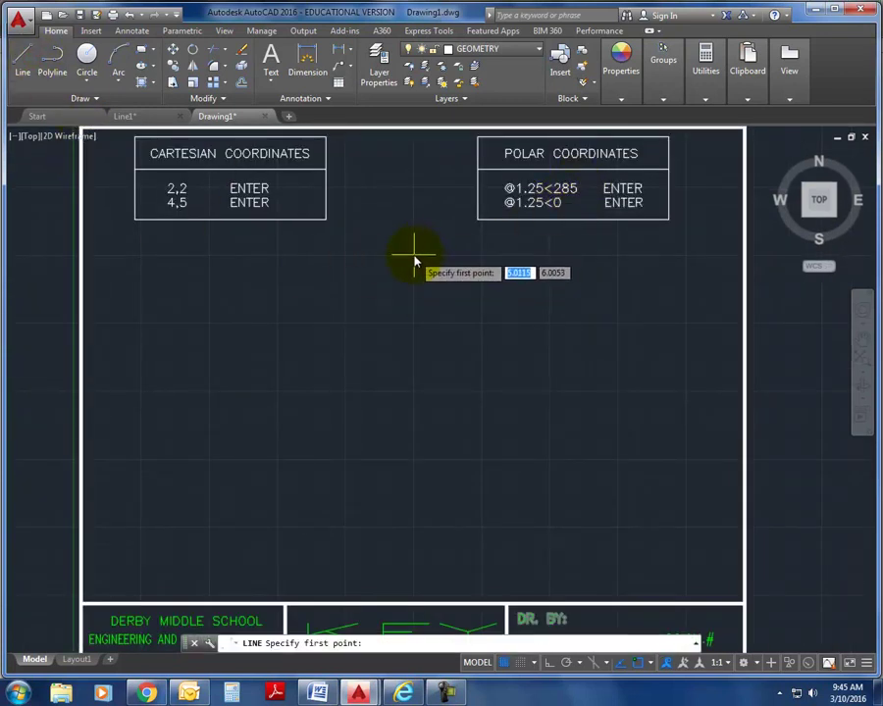
click(414, 253)
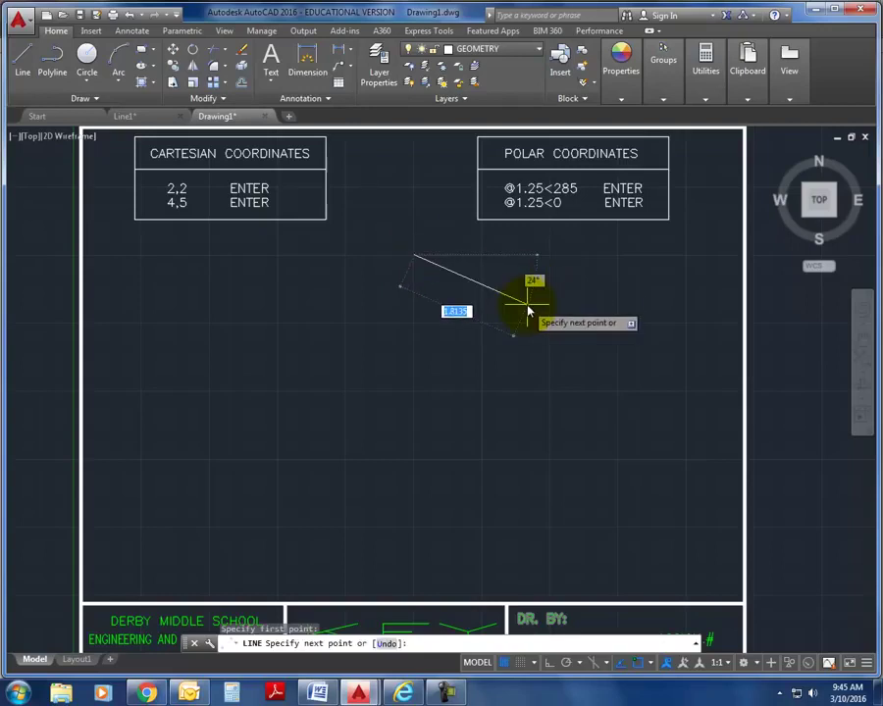
text(@)
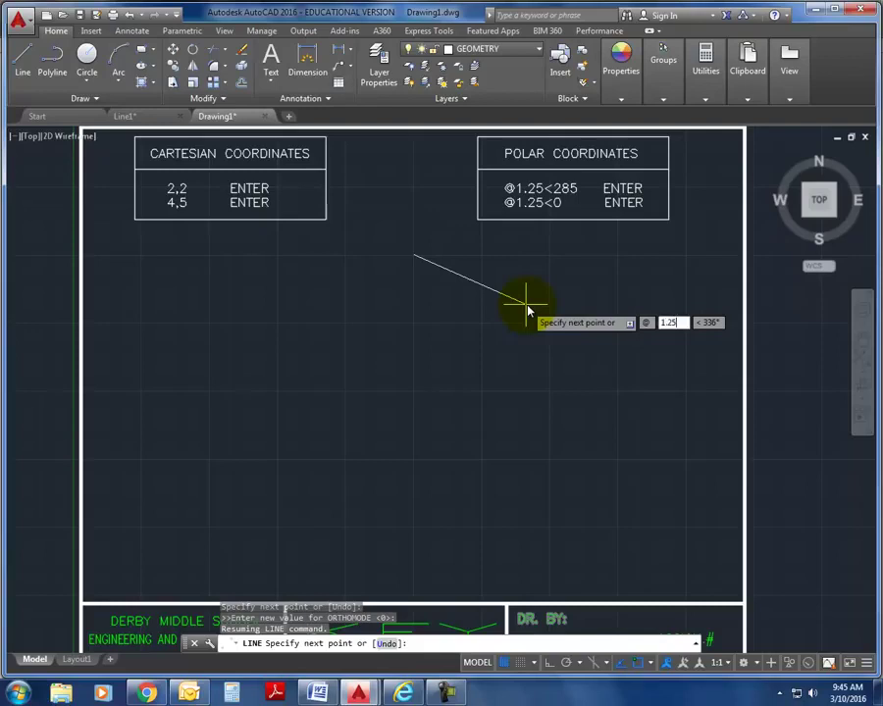
text(1.25)
key(Tab)
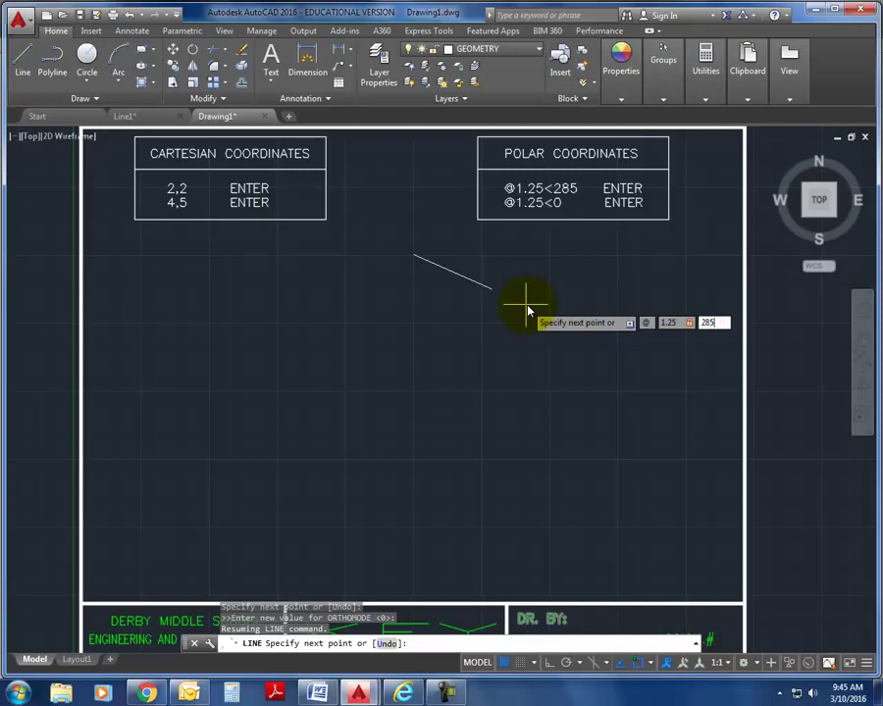
key(Return)
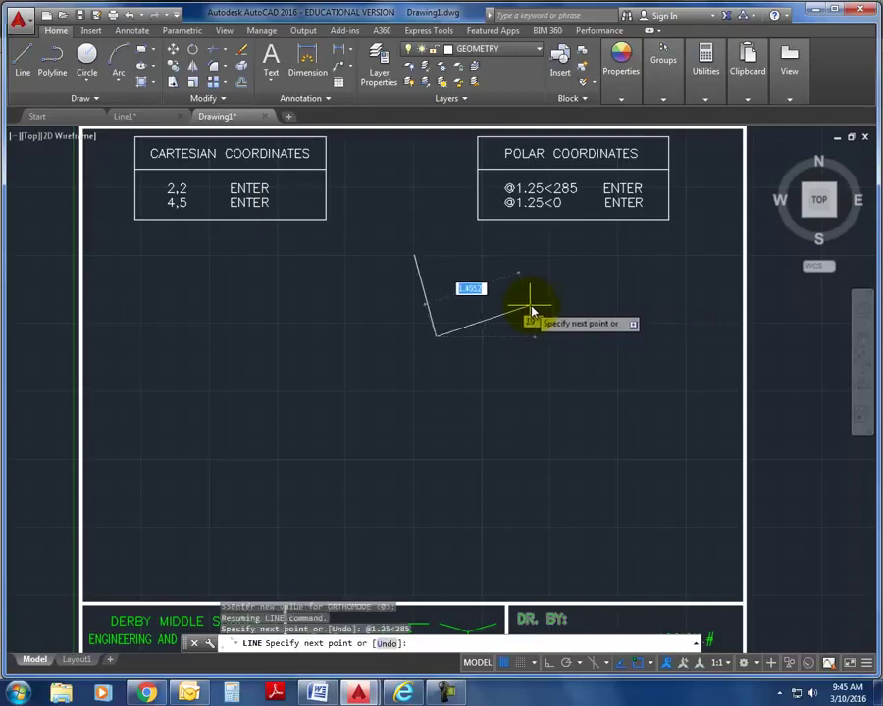
Add a horizontal segment from the slanted line's lower end with the polar coordinate @1.25<0.
click(437, 335)
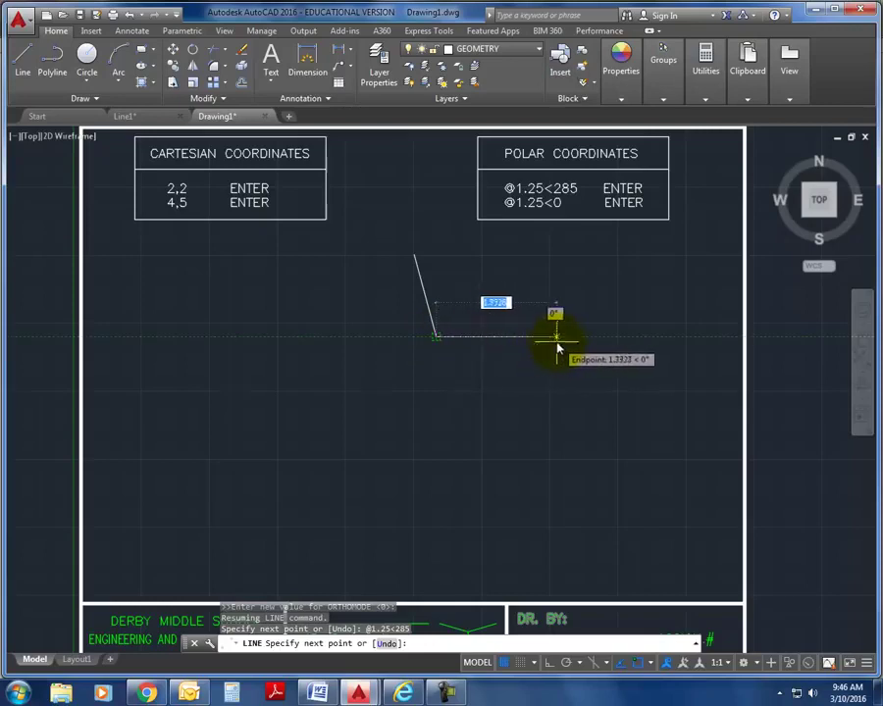
text(@1)
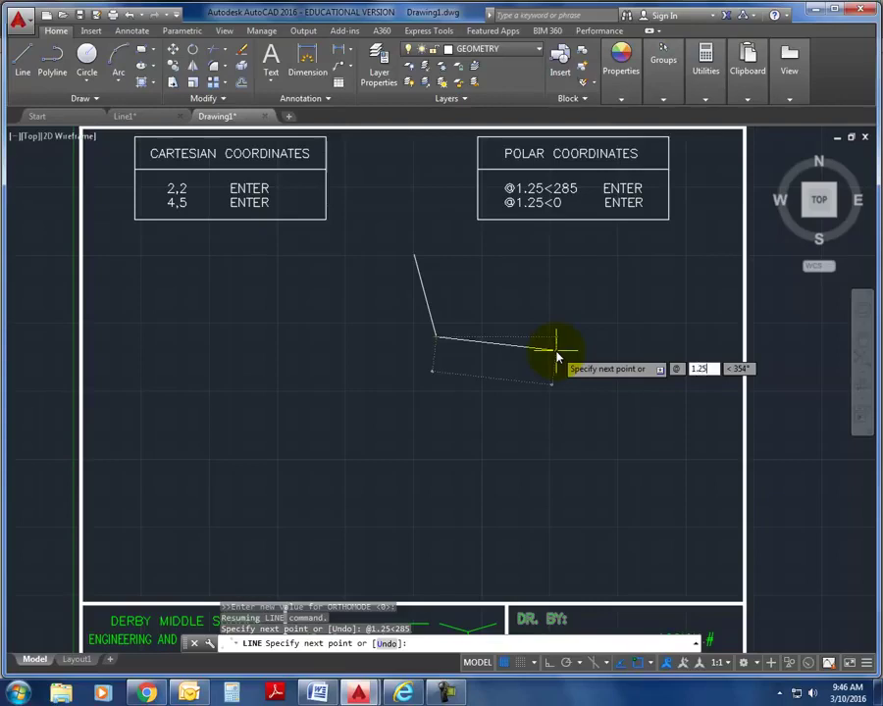
text(.25<)
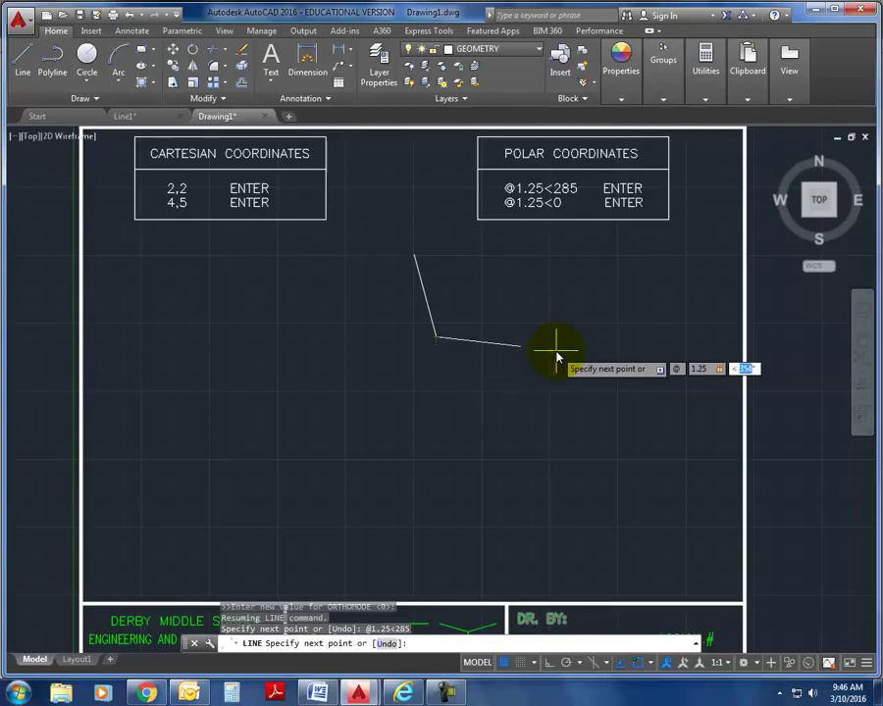
text(0)
key(Return)
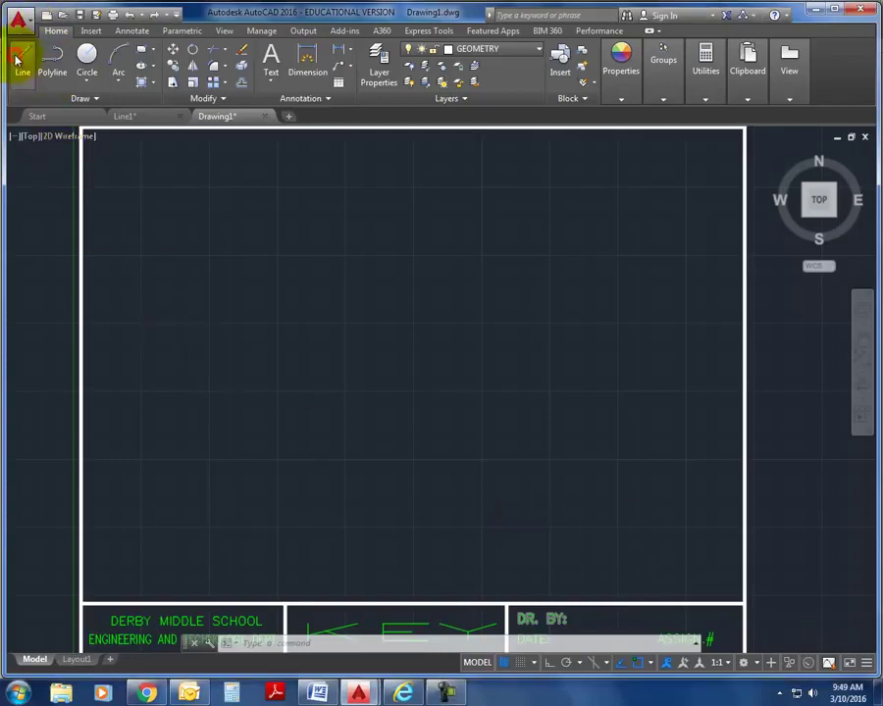
Draw five connected freehand line segments in the empty sheet and finish the six-sided outline with the Close option.
click(235, 493)
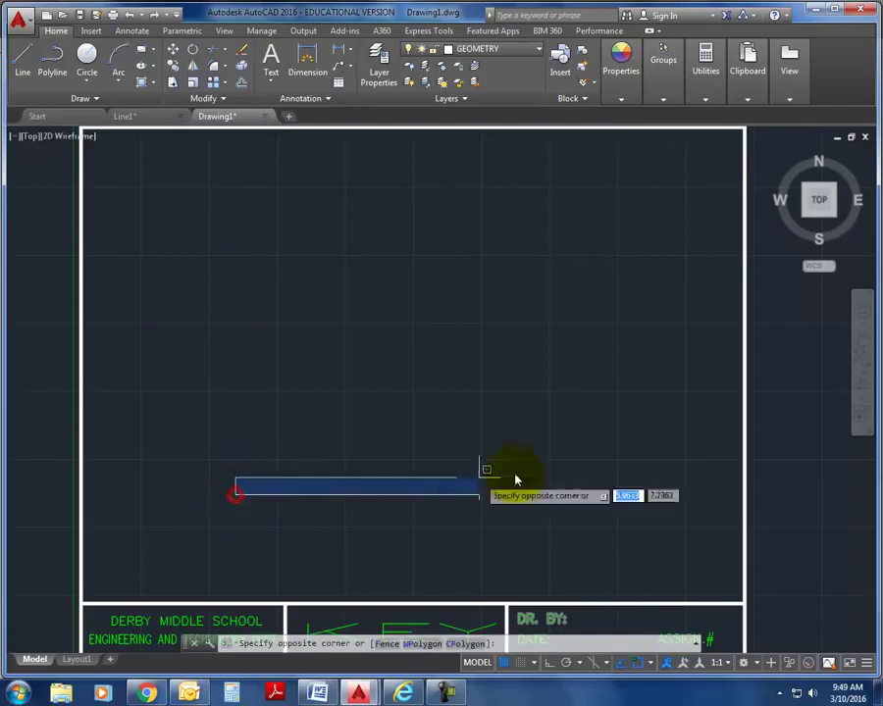
click(317, 479)
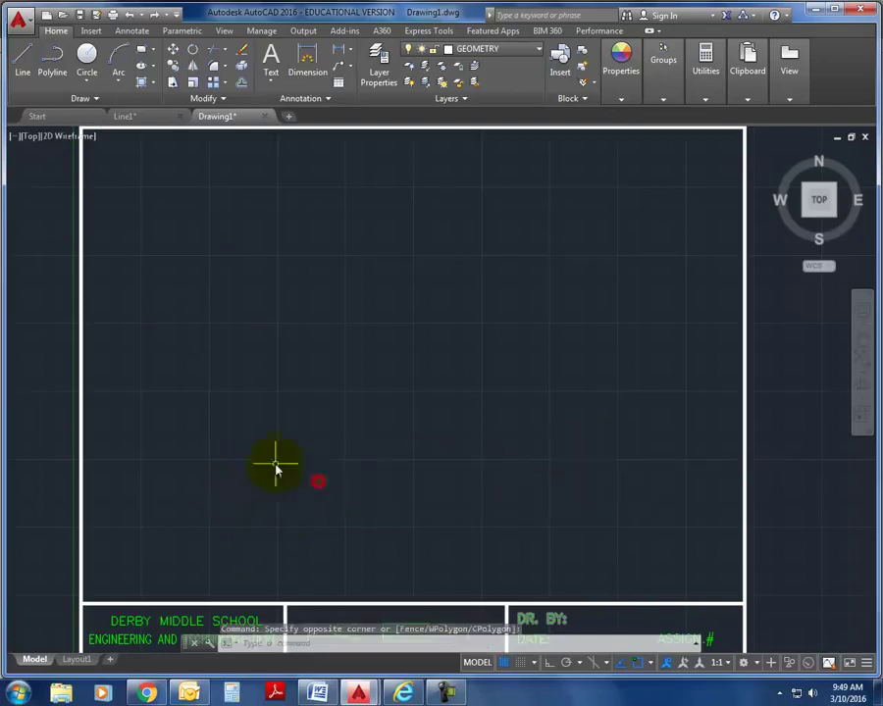
click(21, 67)
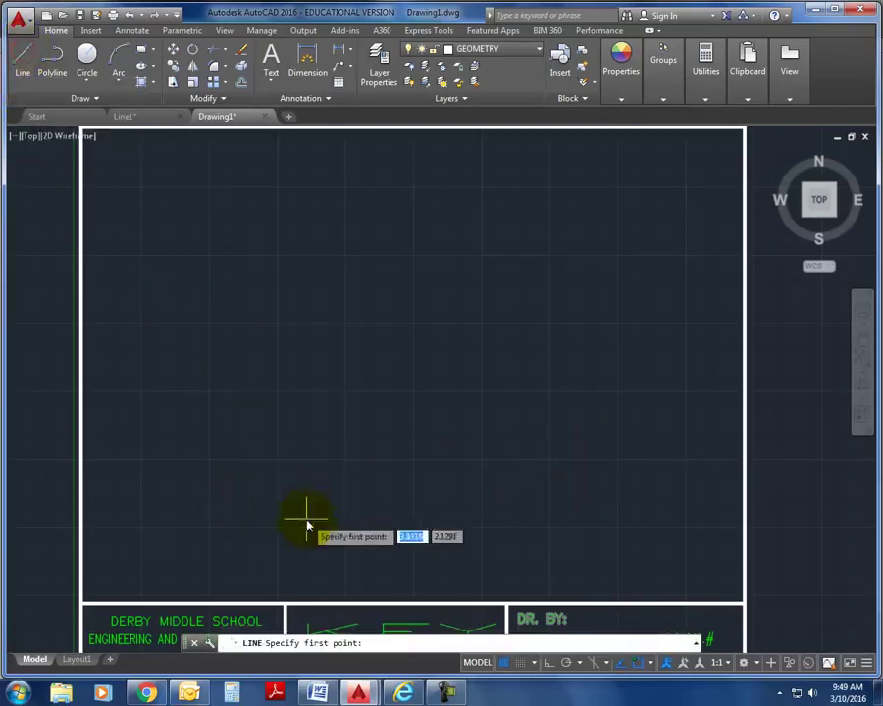
click(270, 531)
click(589, 497)
click(509, 389)
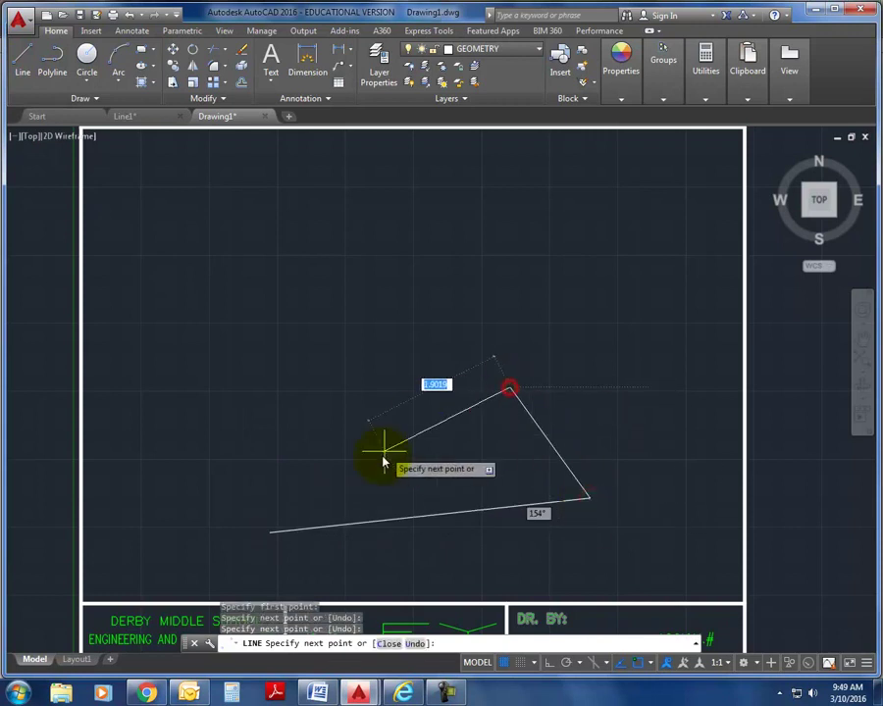
click(381, 457)
click(361, 349)
click(278, 350)
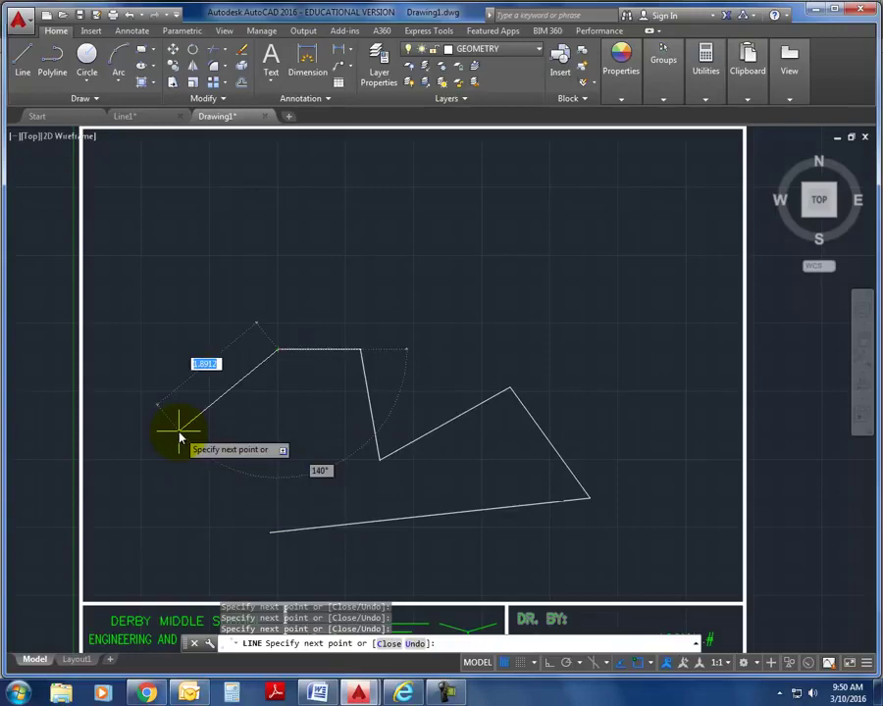
text(C)
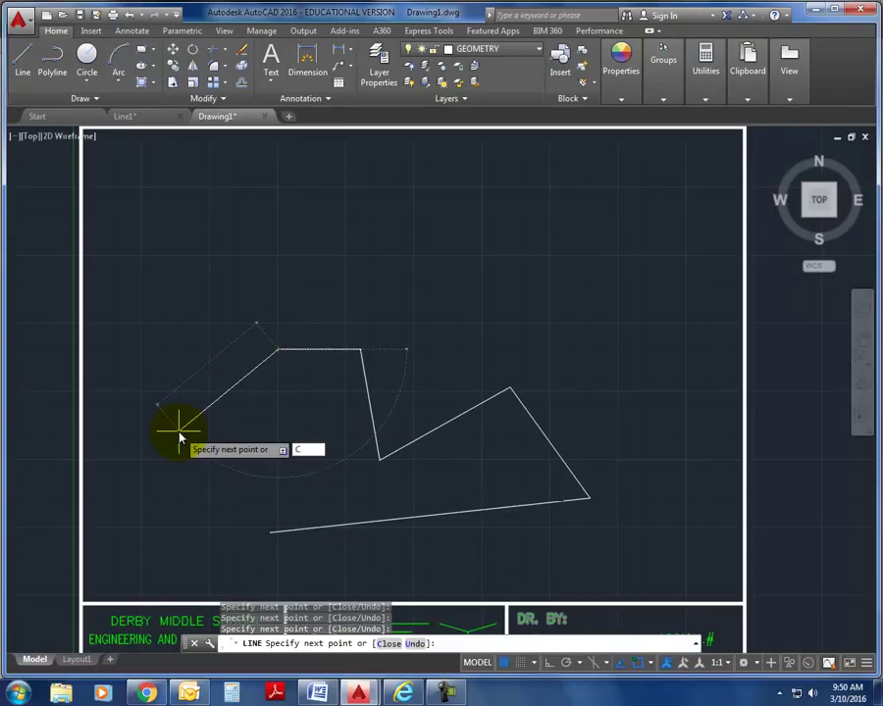
key(Return)
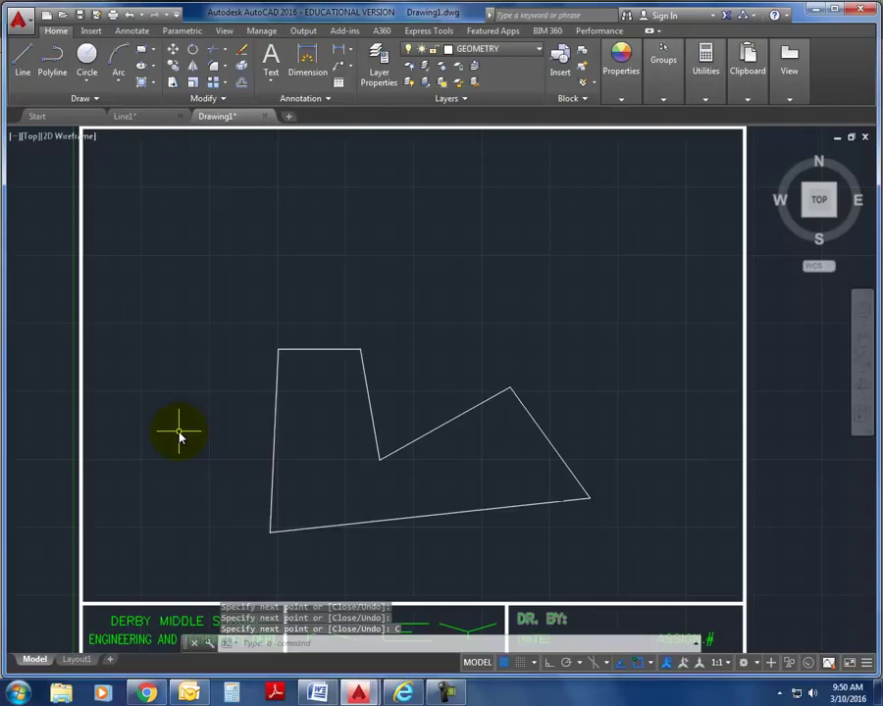
Erase all six lines of the closed outline with a crossing selection.
click(242, 51)
click(650, 568)
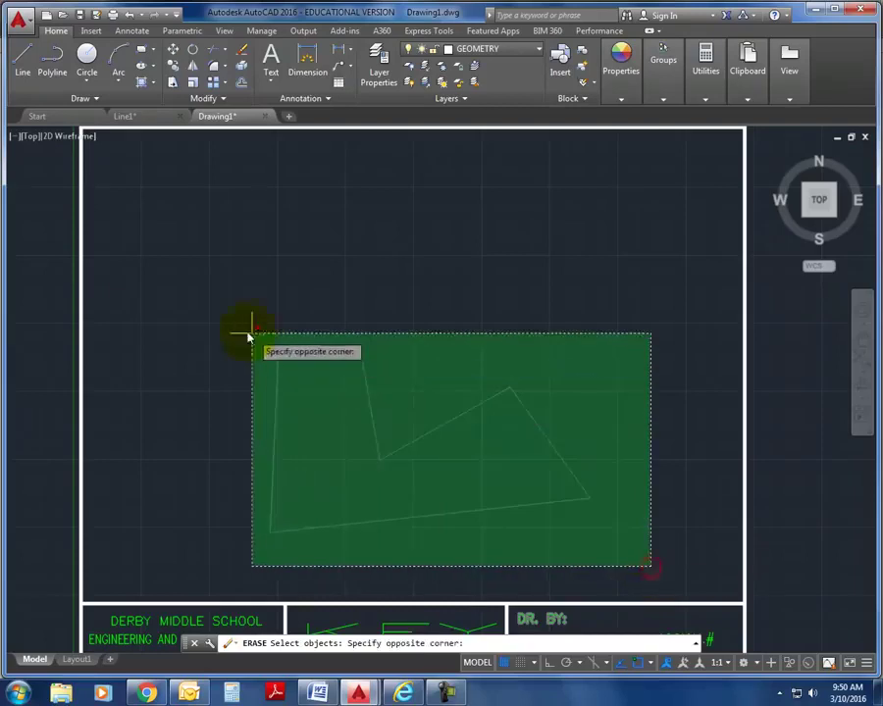
click(230, 331)
key(Return)
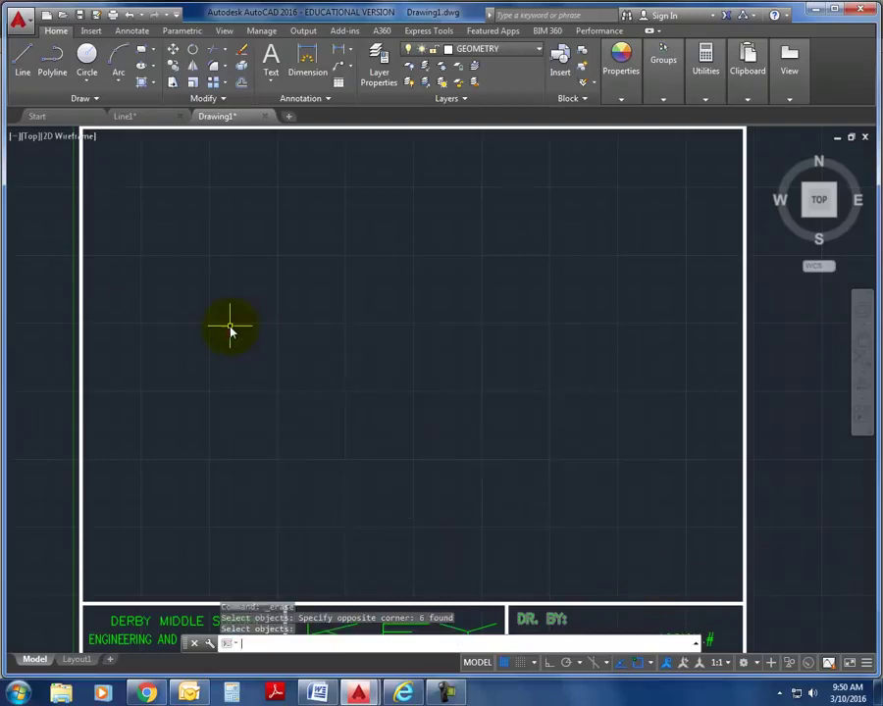
Draw eight connected freehand line segments in the empty sheet, starting with a long horizontal base and continuing counterclockwise around a stepped open outline.
click(22, 57)
click(272, 531)
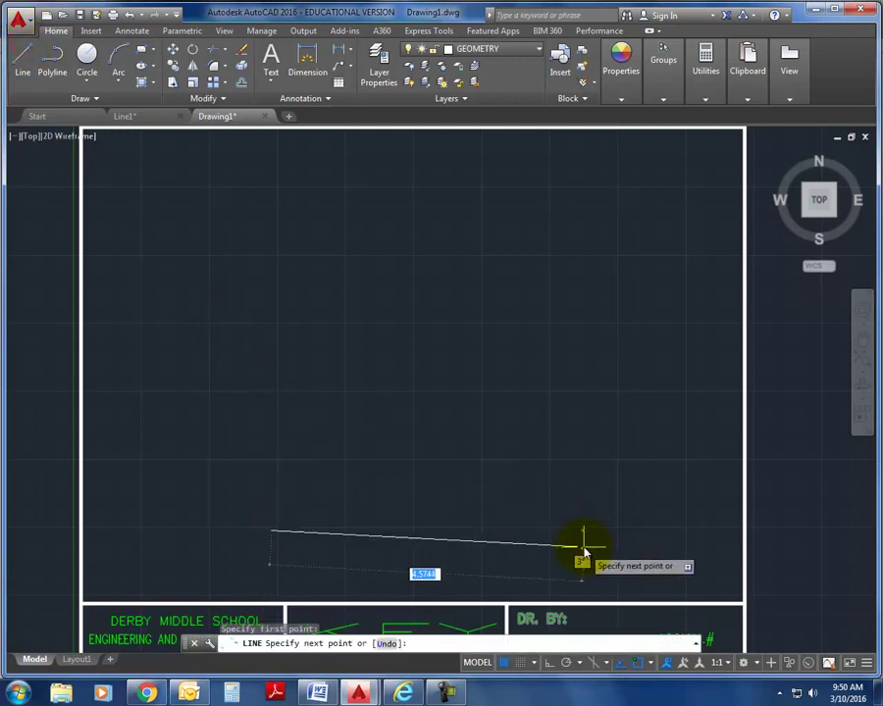
click(591, 532)
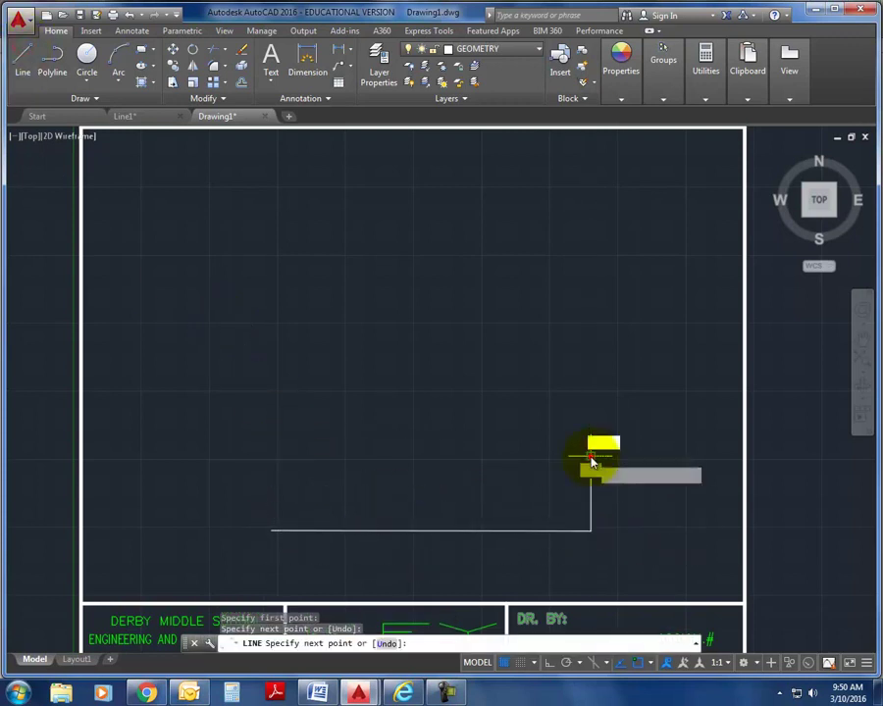
click(591, 489)
click(489, 438)
click(480, 367)
click(350, 367)
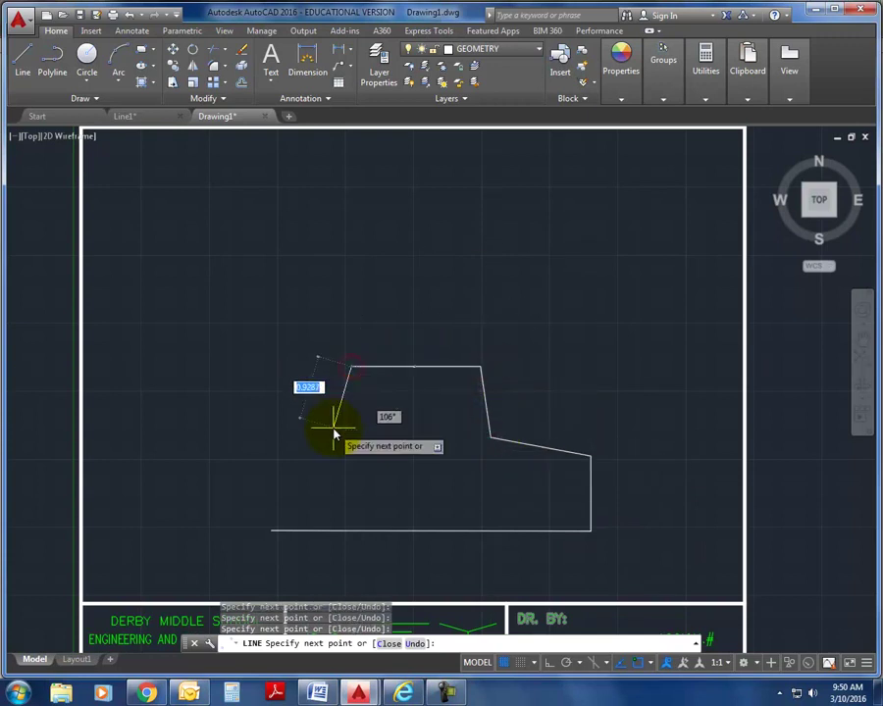
click(333, 428)
click(281, 428)
click(257, 393)
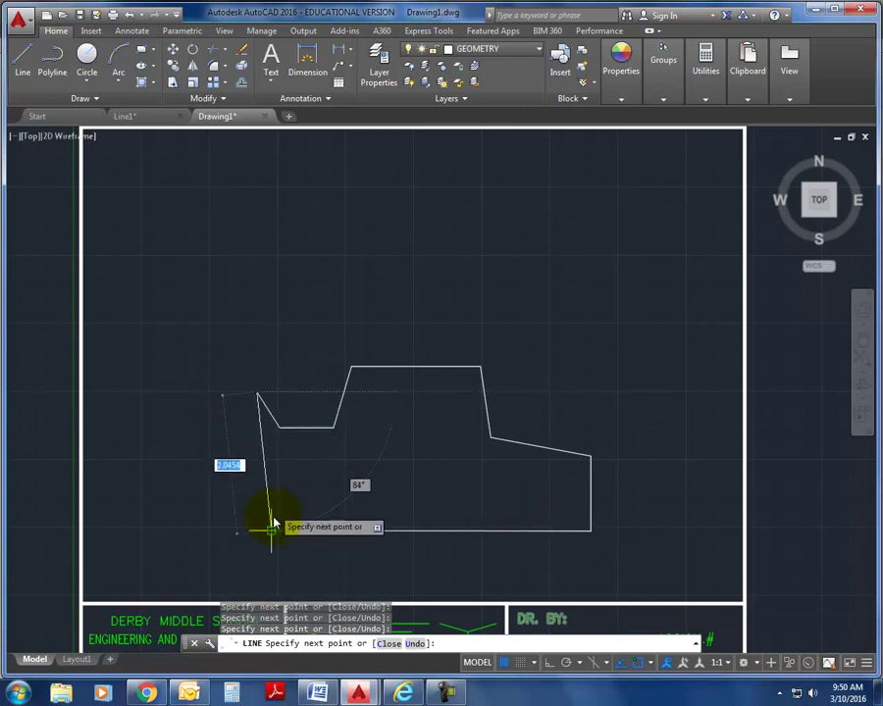
Remove the most recently drawn segment of the open outline with the Line command's Undo option.
click(279, 429)
click(257, 393)
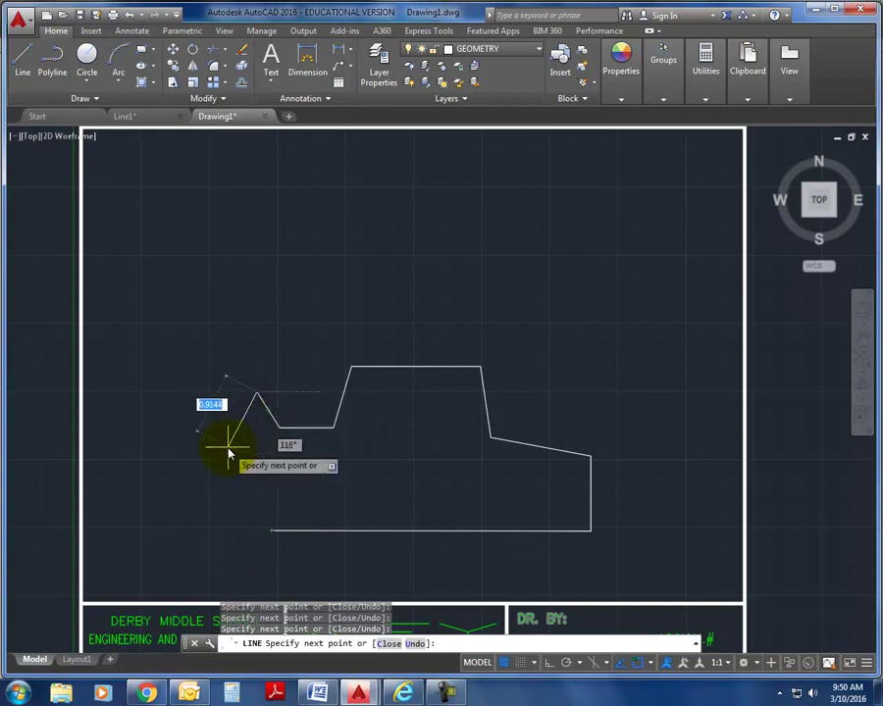
text(U)
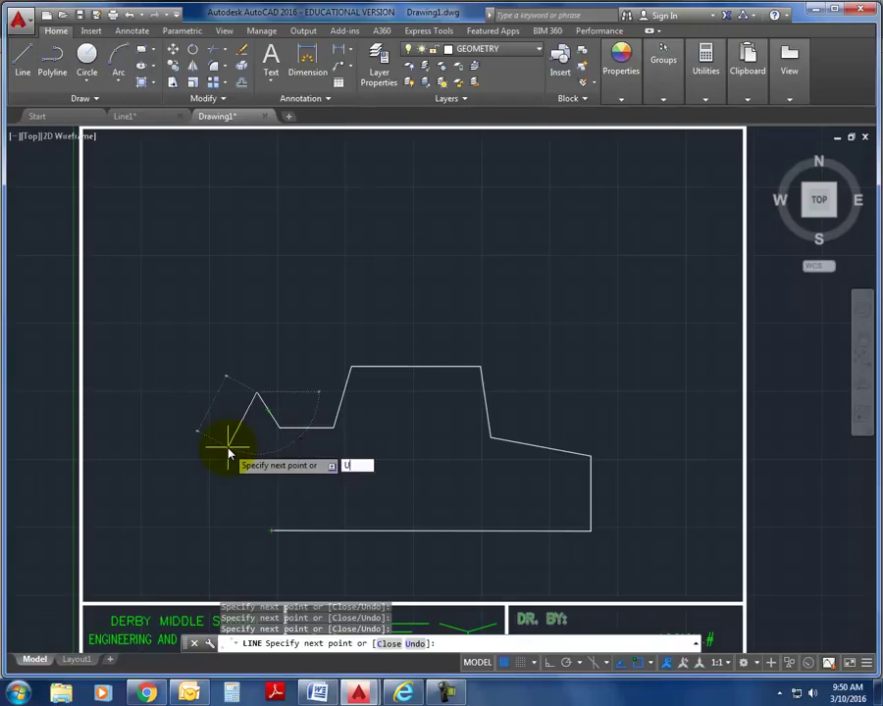
key(Return)
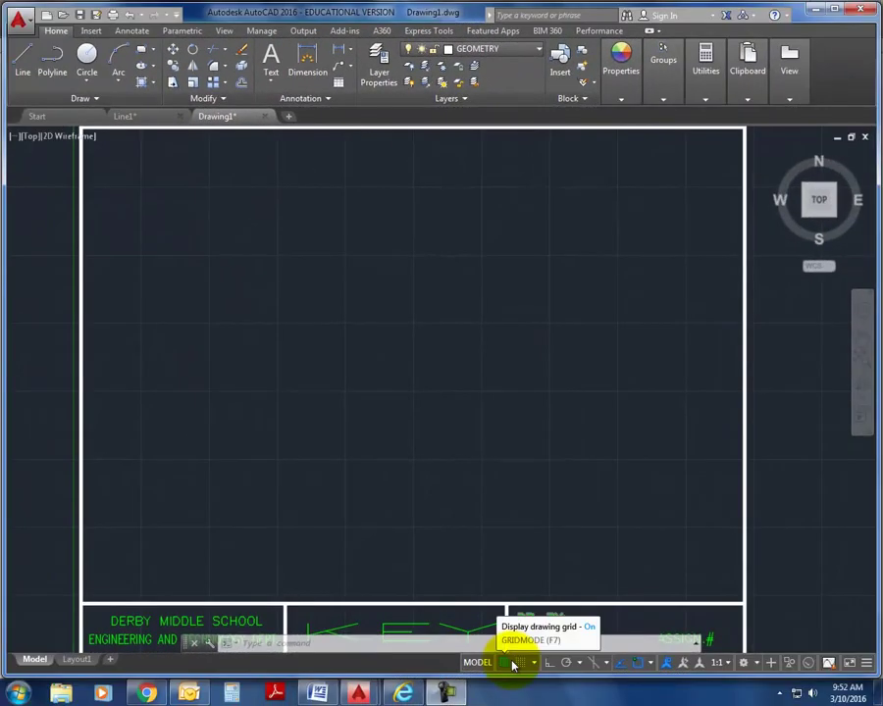
Draw a circle with a radius of 1.5 slightly left of the middle of the empty sheet.
click(87, 79)
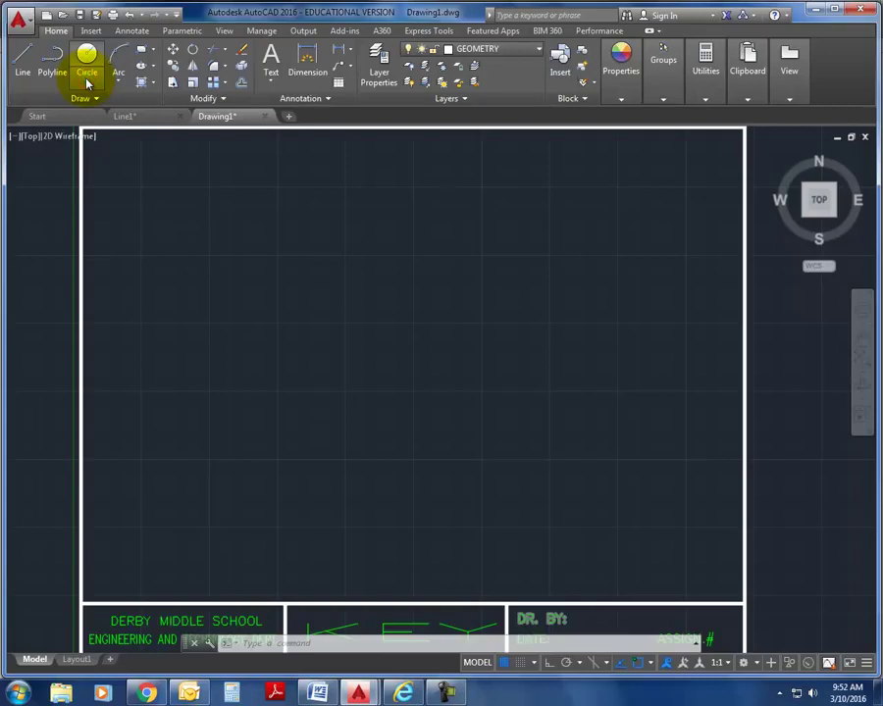
click(88, 83)
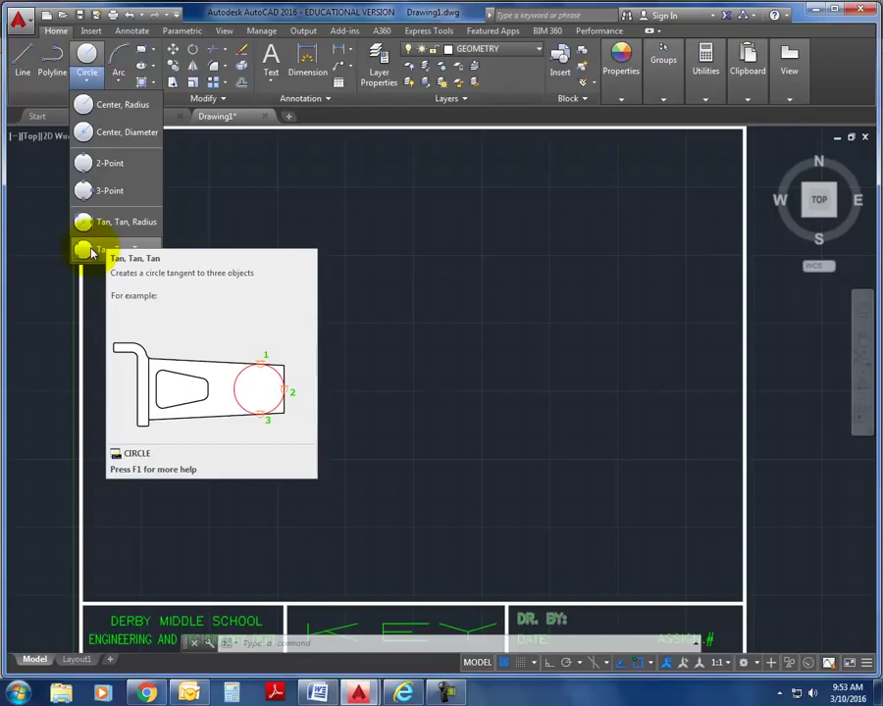
click(113, 106)
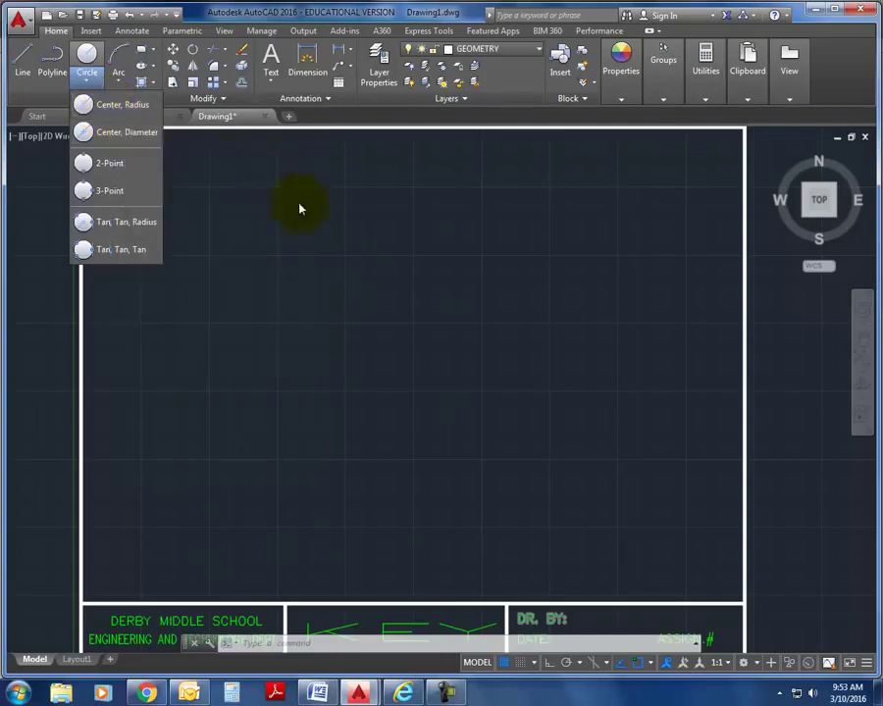
click(84, 56)
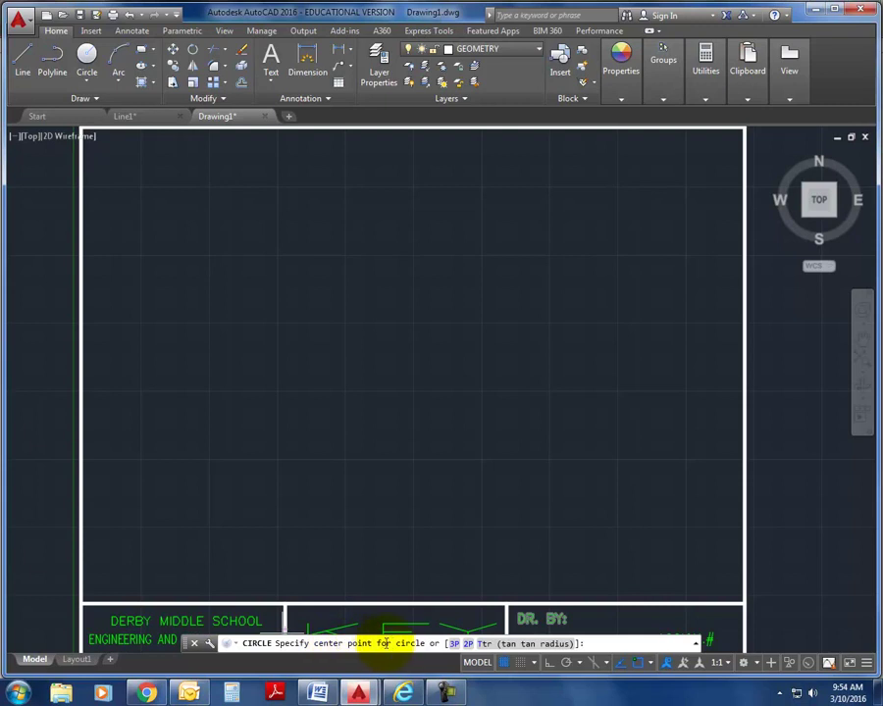
click(345, 390)
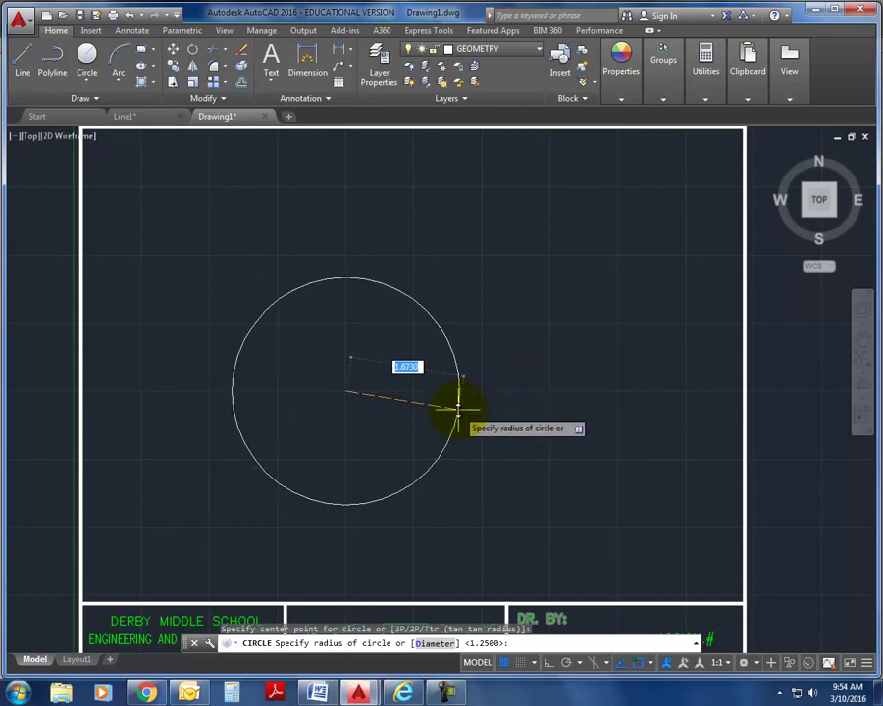
text(1.5)
key(Return)
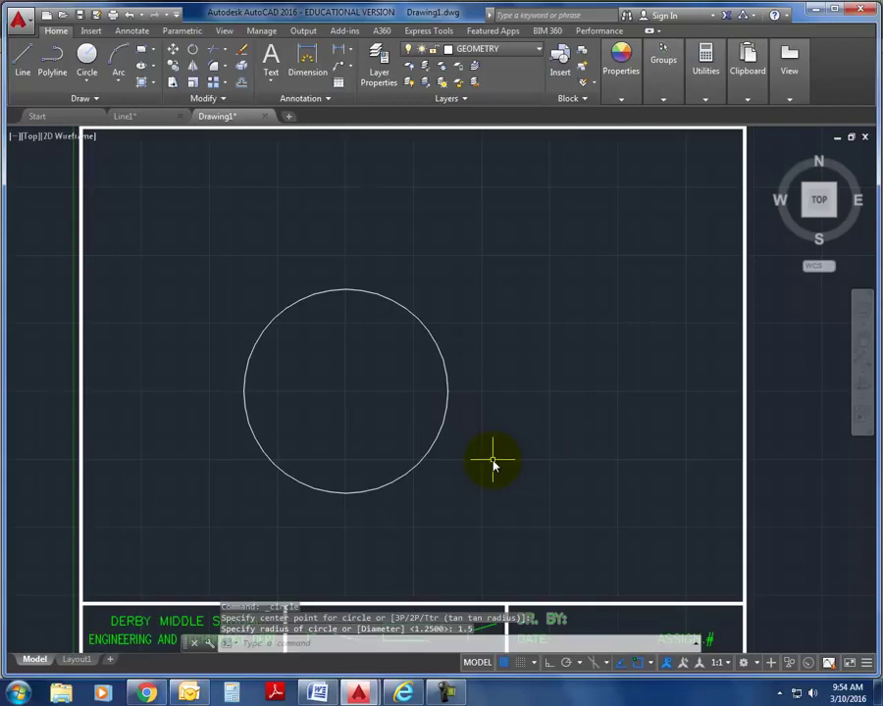
Draw a second circle to the right of the first, using the Diameter option with a diameter of 1.5.
click(93, 63)
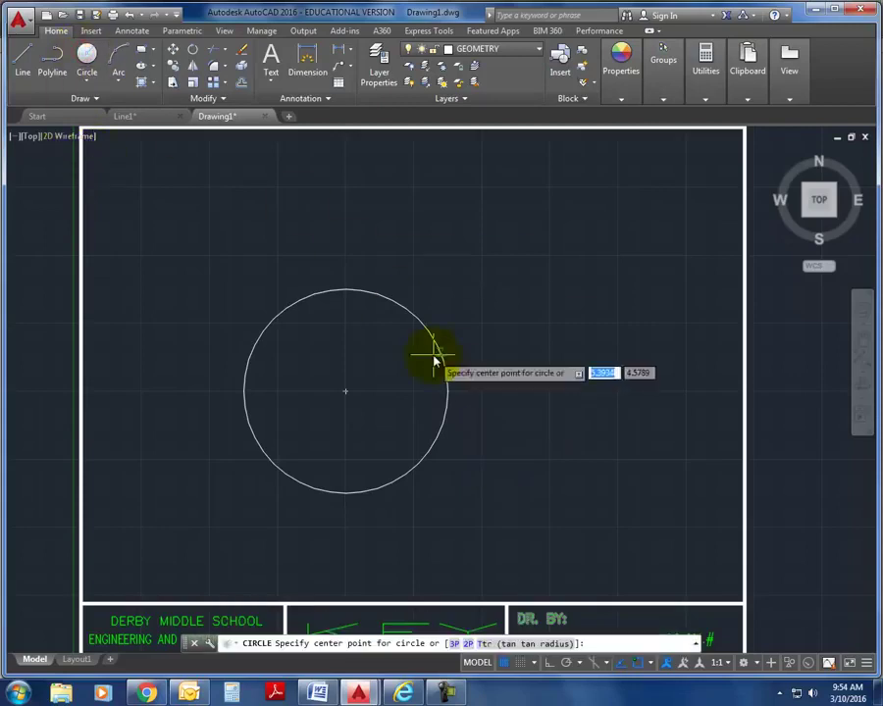
click(580, 396)
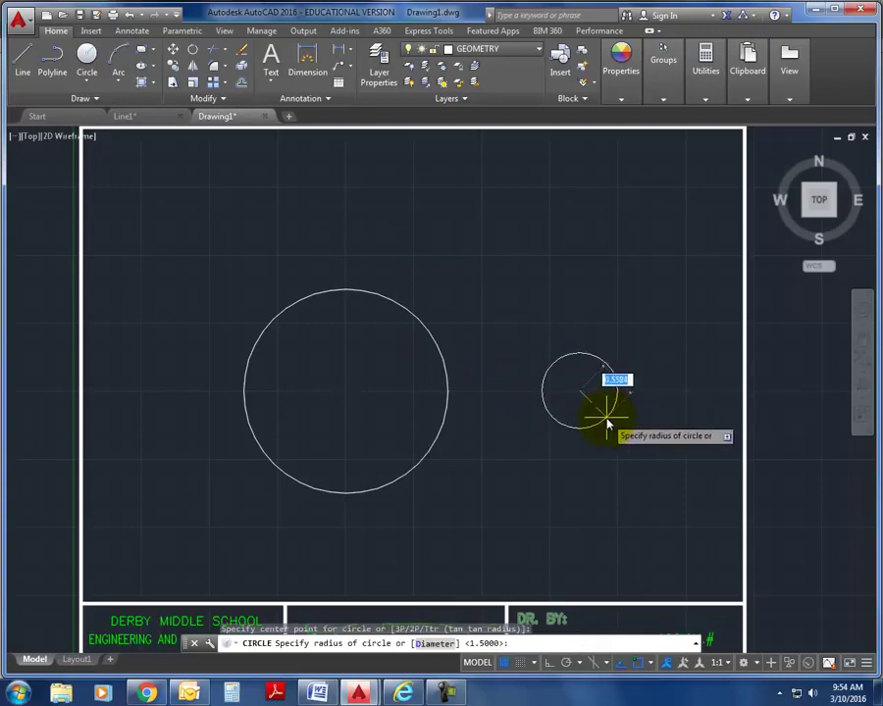
text(D)
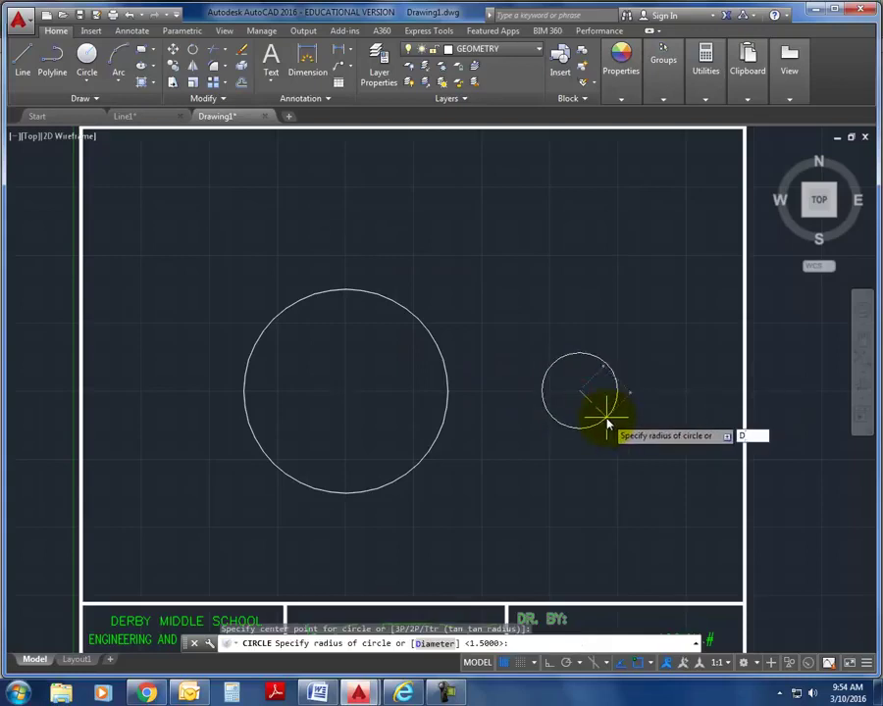
key(Return)
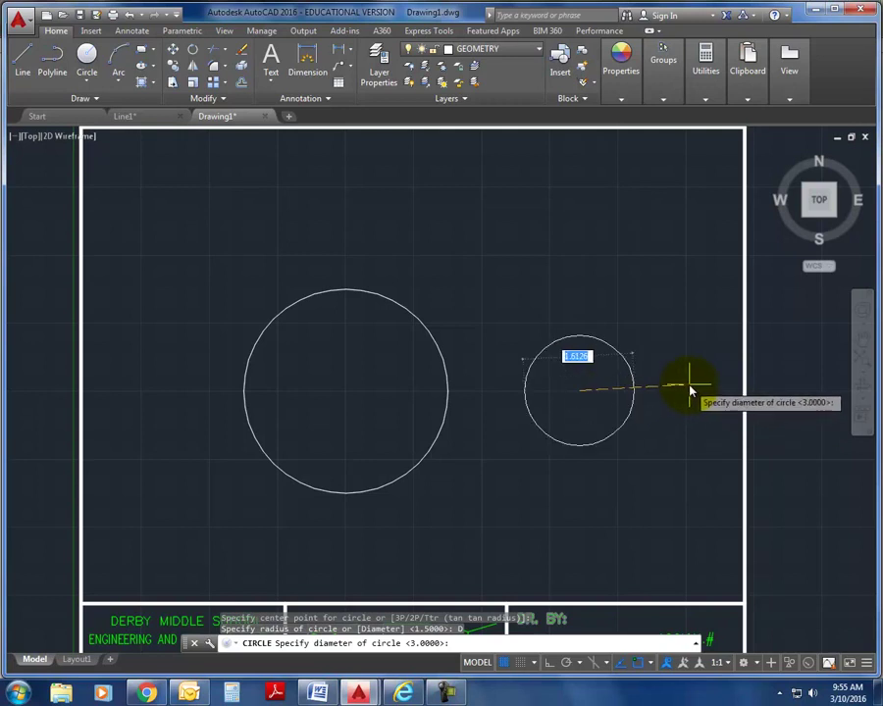
text(1.5)
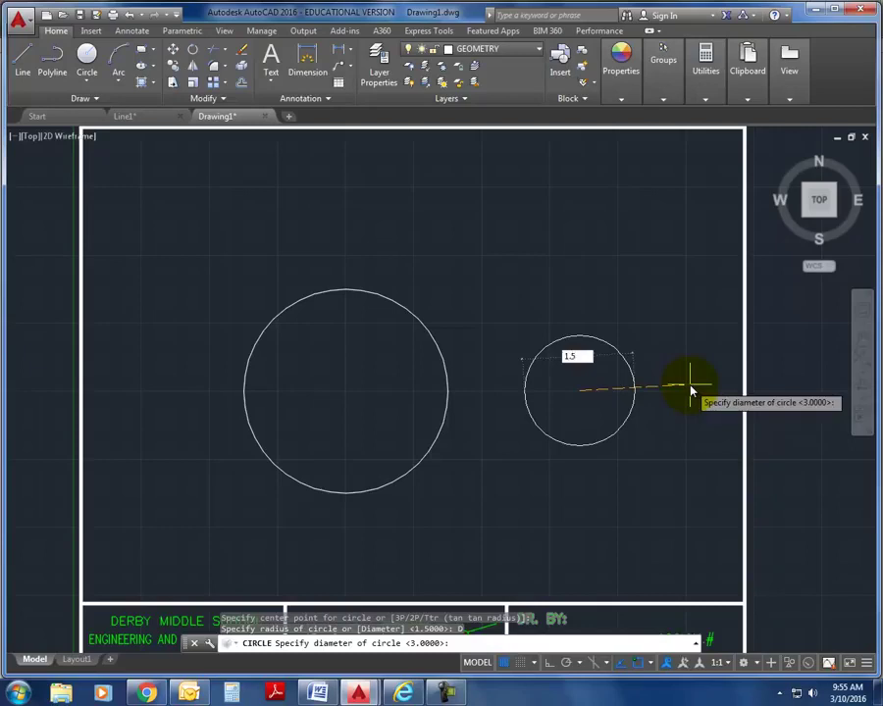
key(Return)
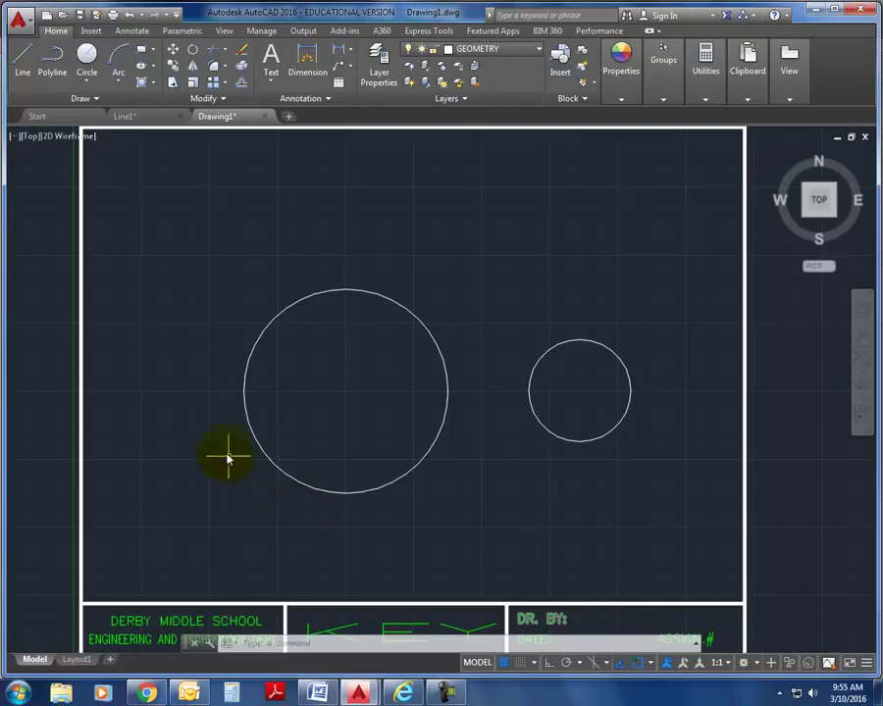
Draw a circle of radius 1.5 tangent to the upper facing sides of both circles with the Ttr (tan tan radius) option.
click(87, 56)
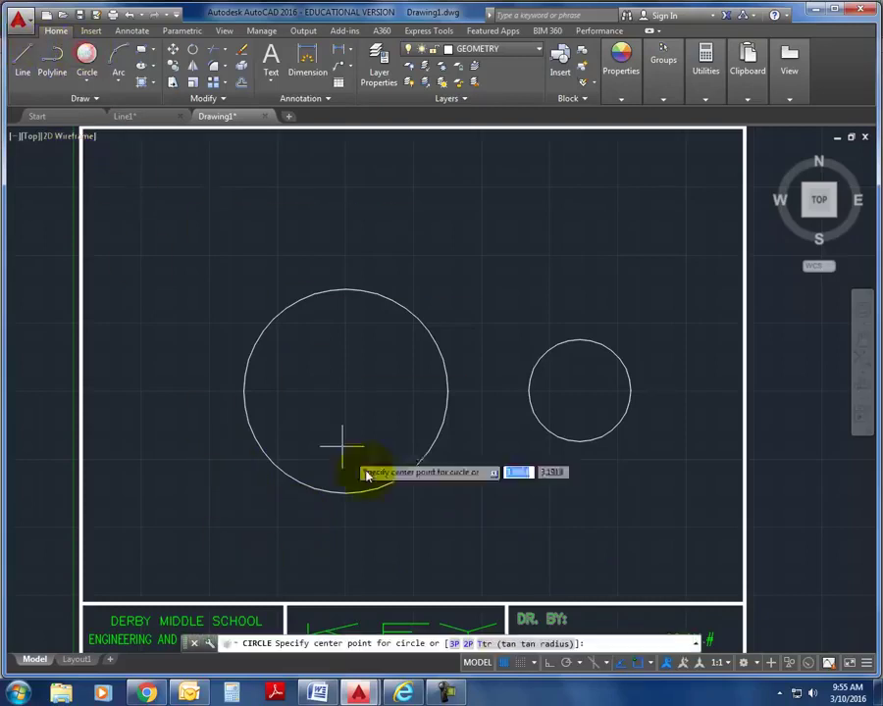
text(t)
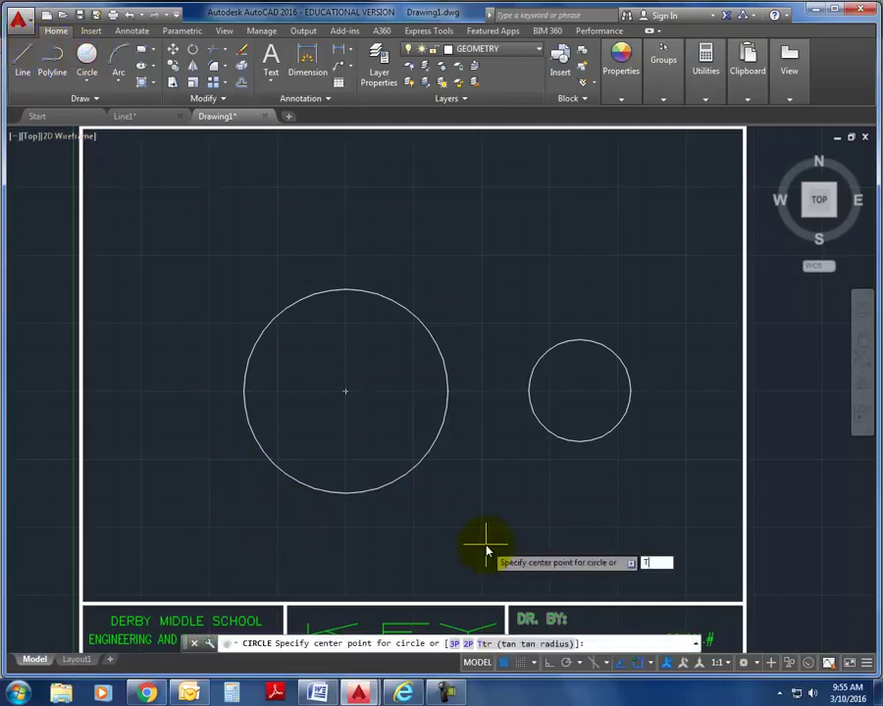
key(Return)
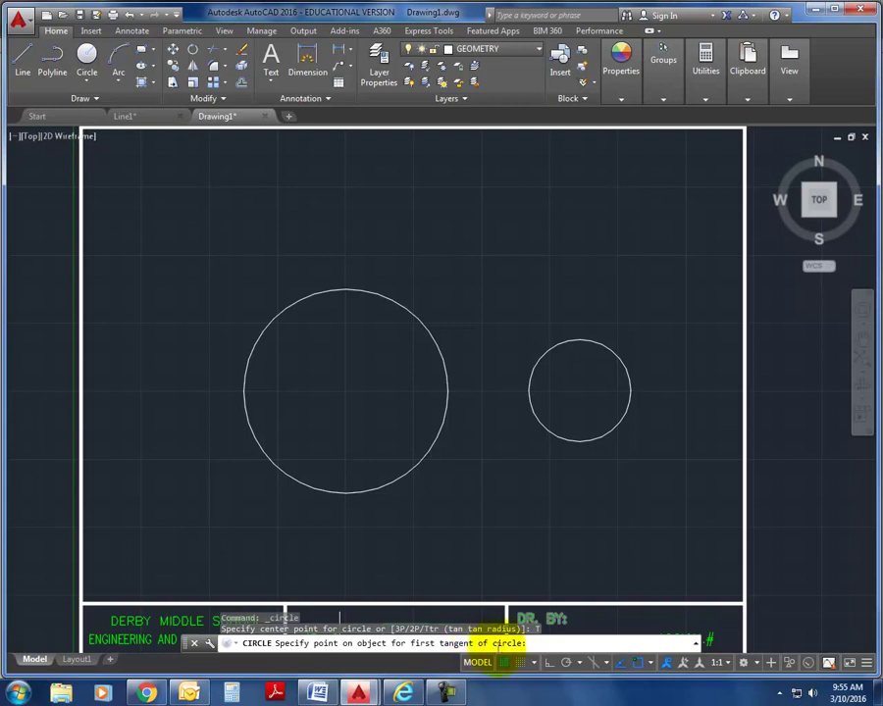
click(437, 338)
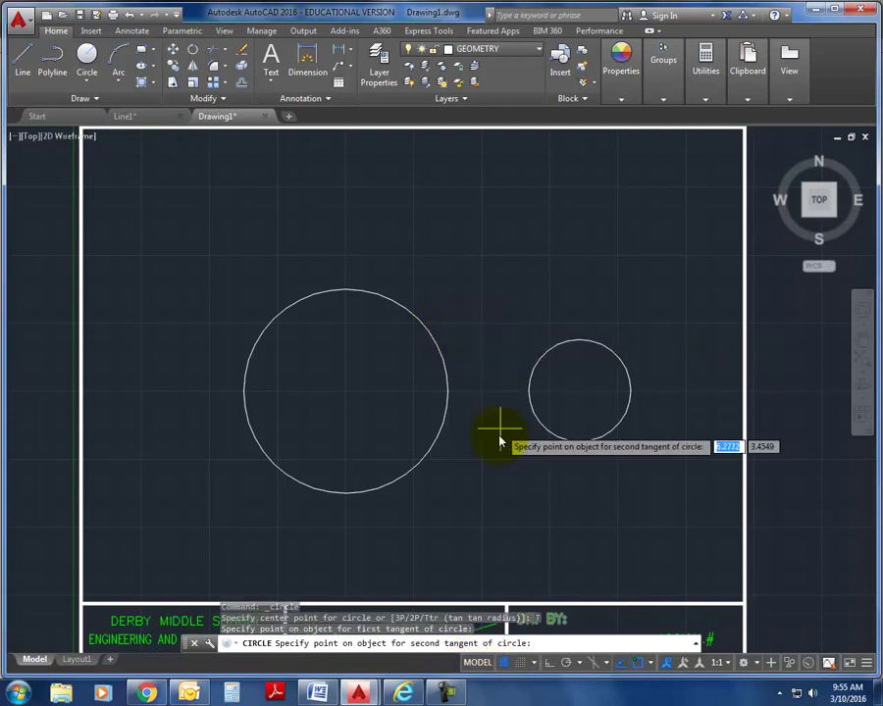
click(552, 345)
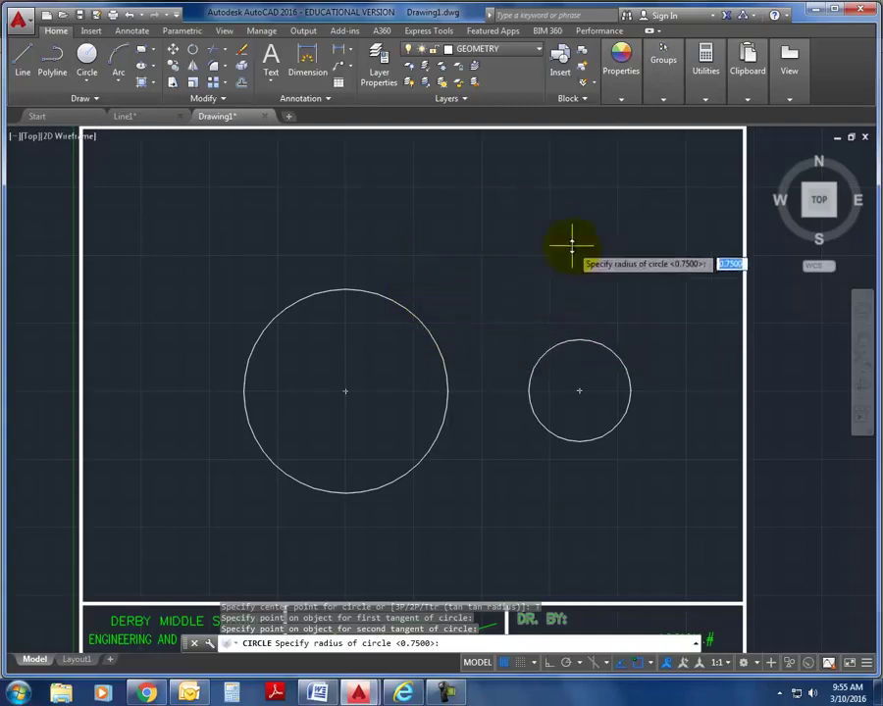
text(1)
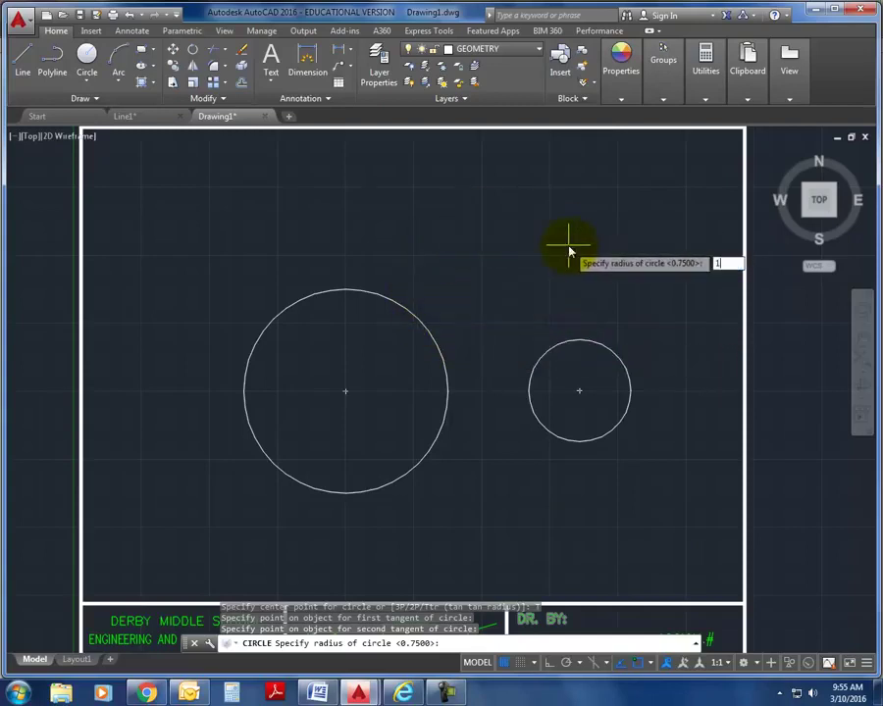
text(.5)
key(Return)
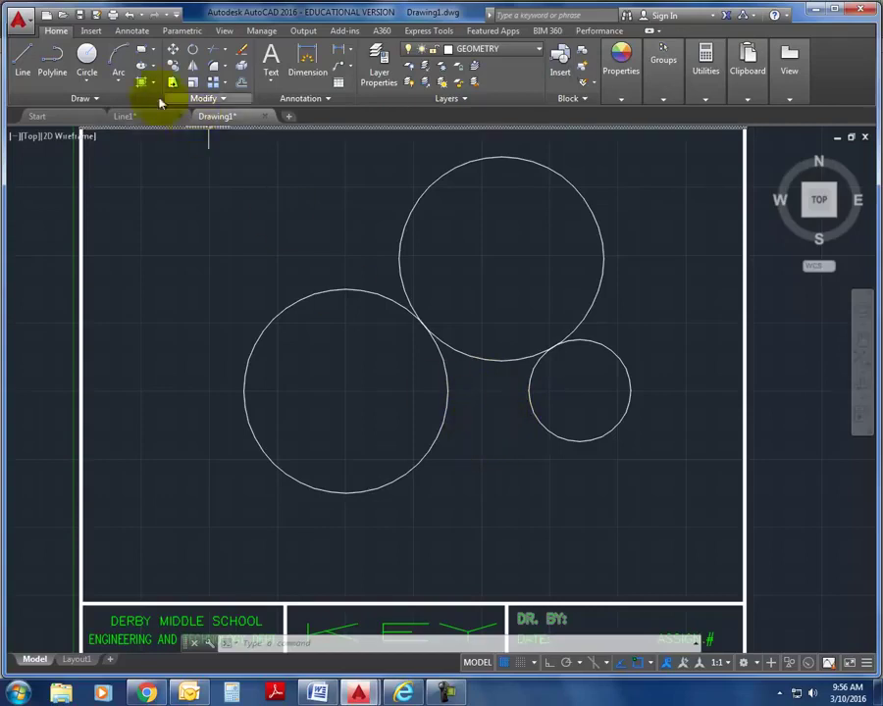
Draw a circle in the gap between the three circles, tangent to all of them, with Tan, Tan, Tan.
click(88, 71)
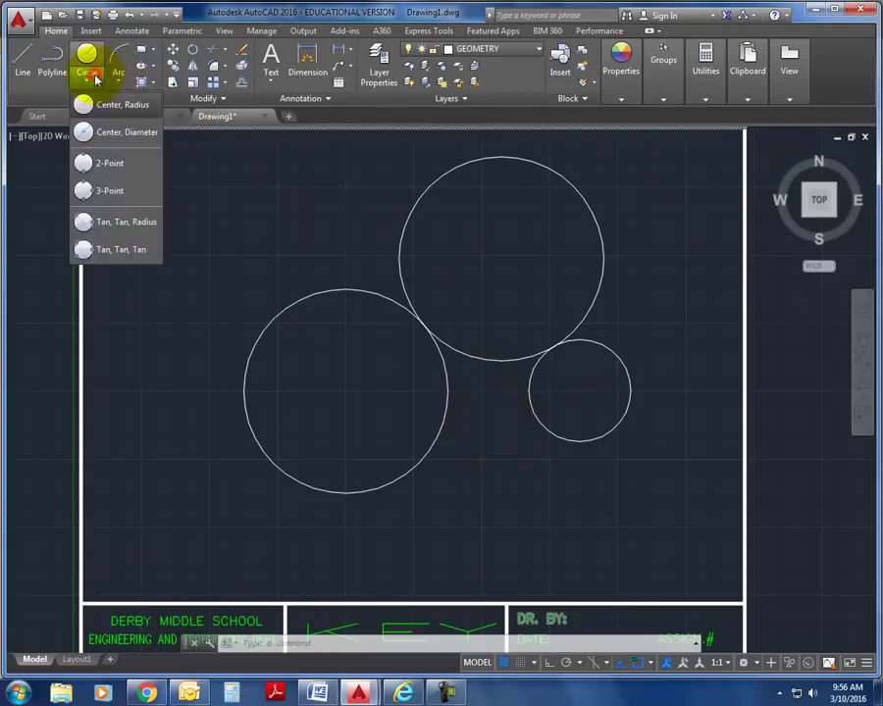
click(122, 250)
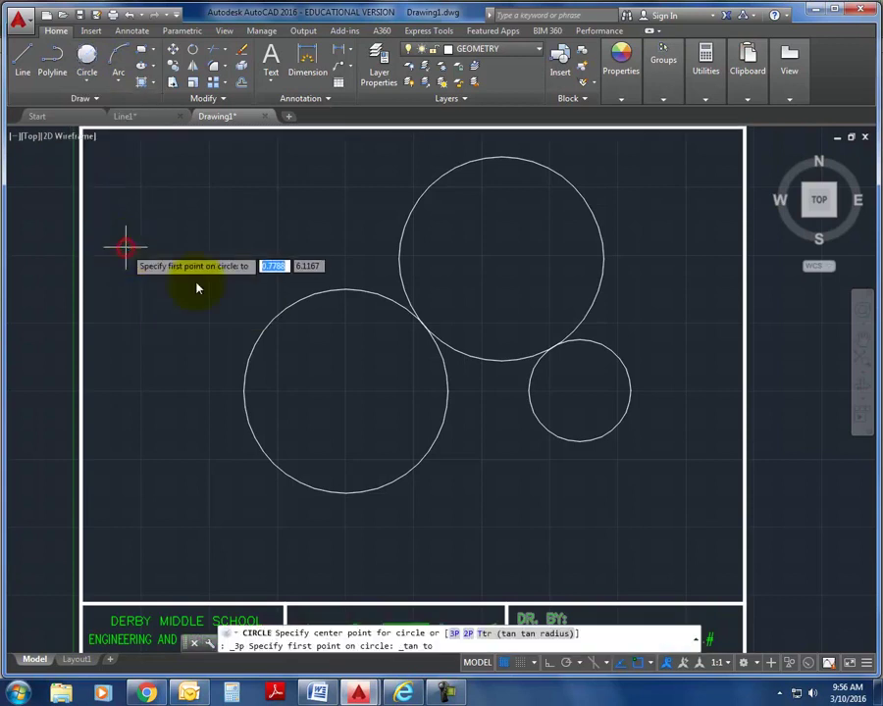
click(447, 398)
click(488, 363)
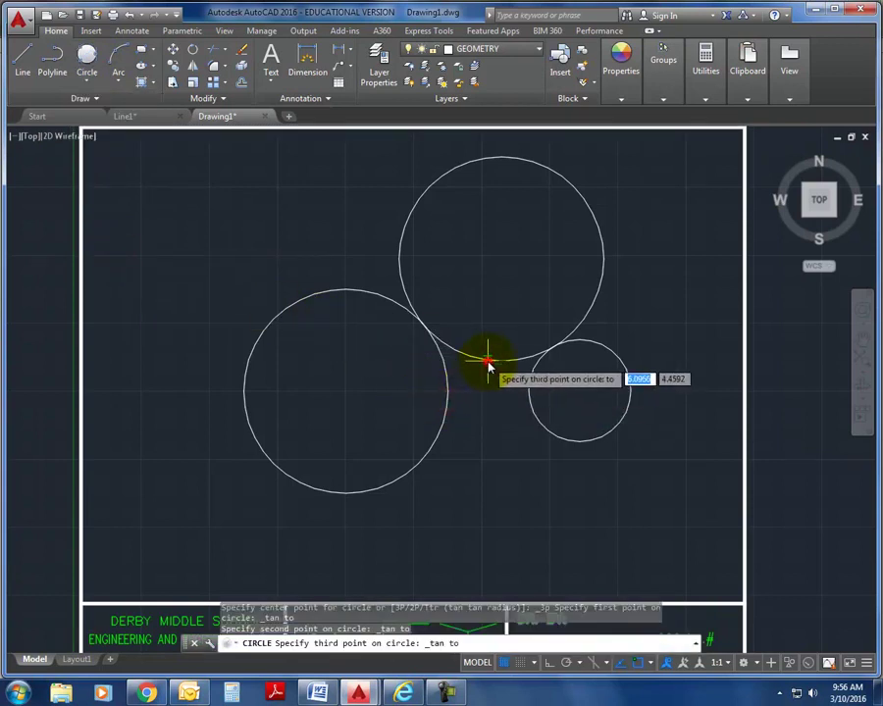
click(528, 402)
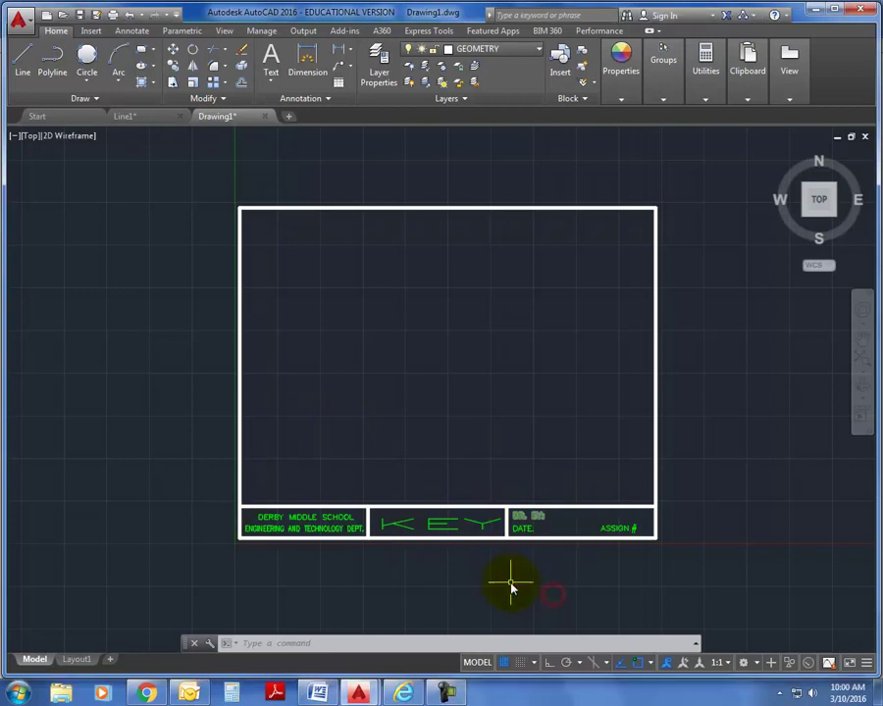
Change the text in the middle box of the title block to TITLE.
scroll(437, 559, up, 4)
click(450, 478)
click(447, 475)
double_click(447, 475)
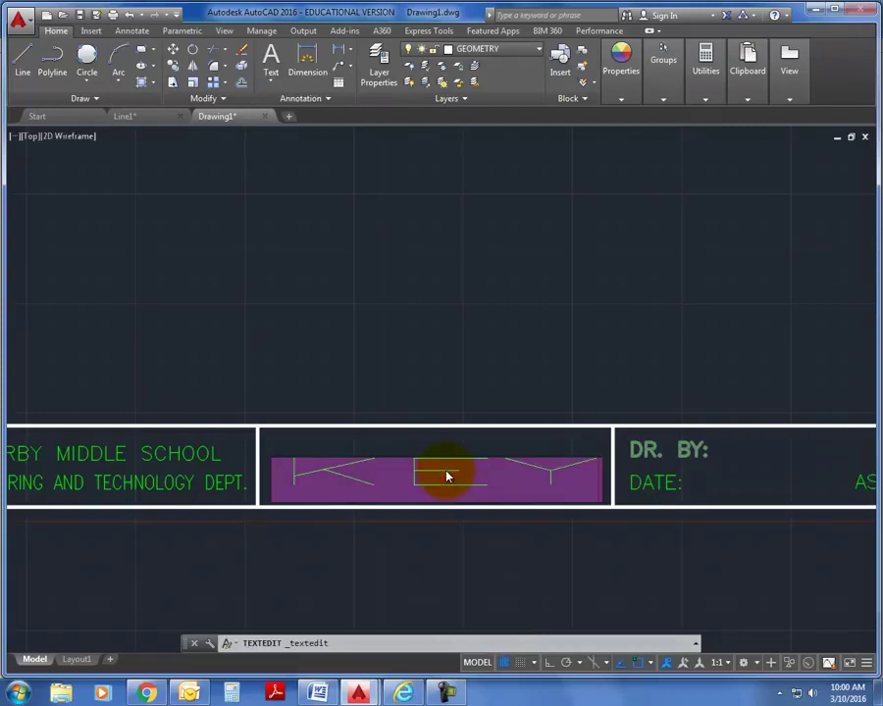
key(Delete)
key(BackSpace)
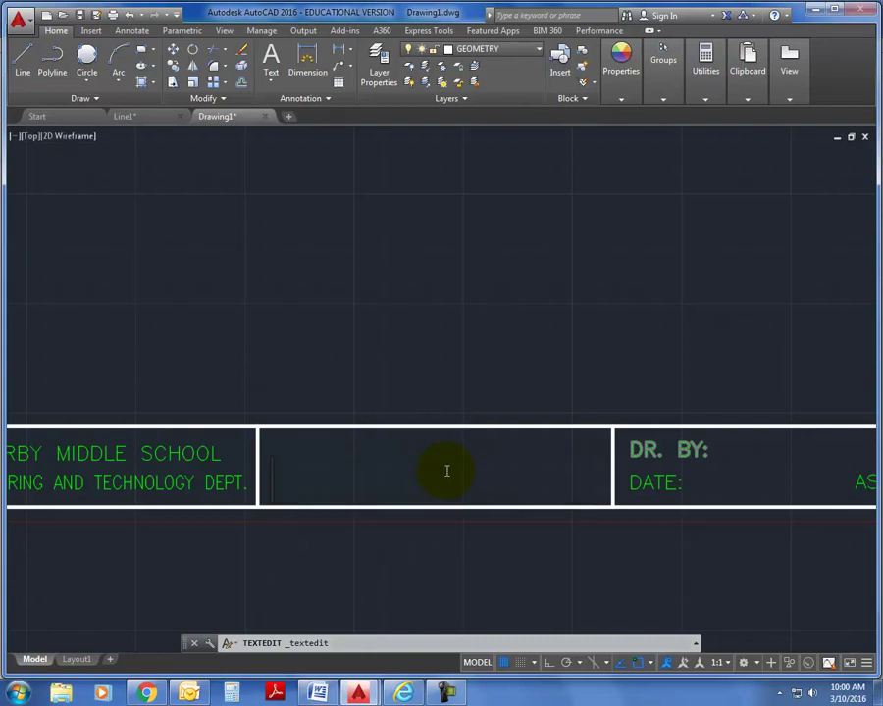
text(TITLE)
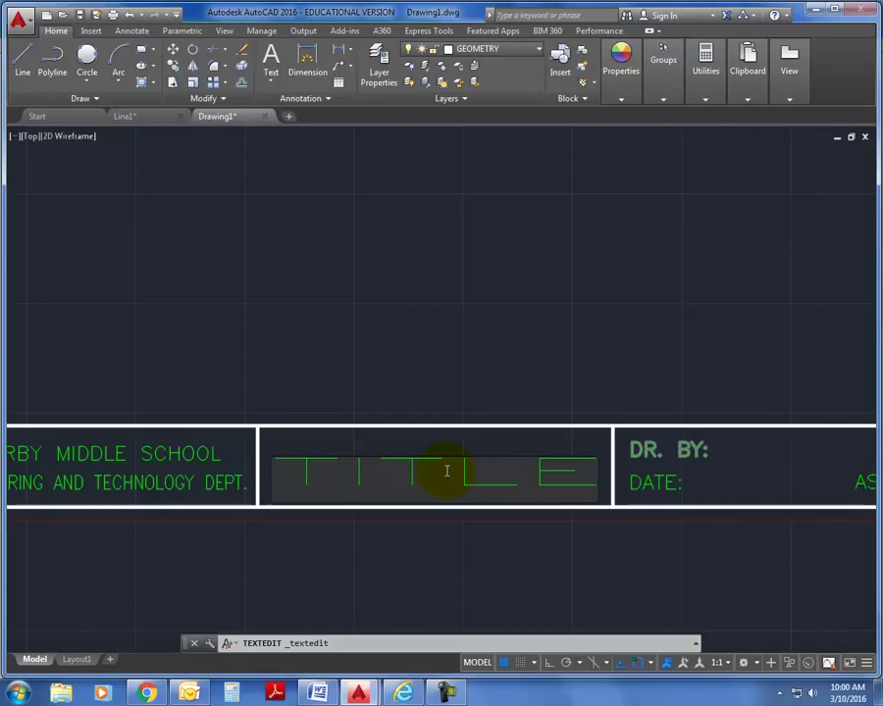
click(672, 489)
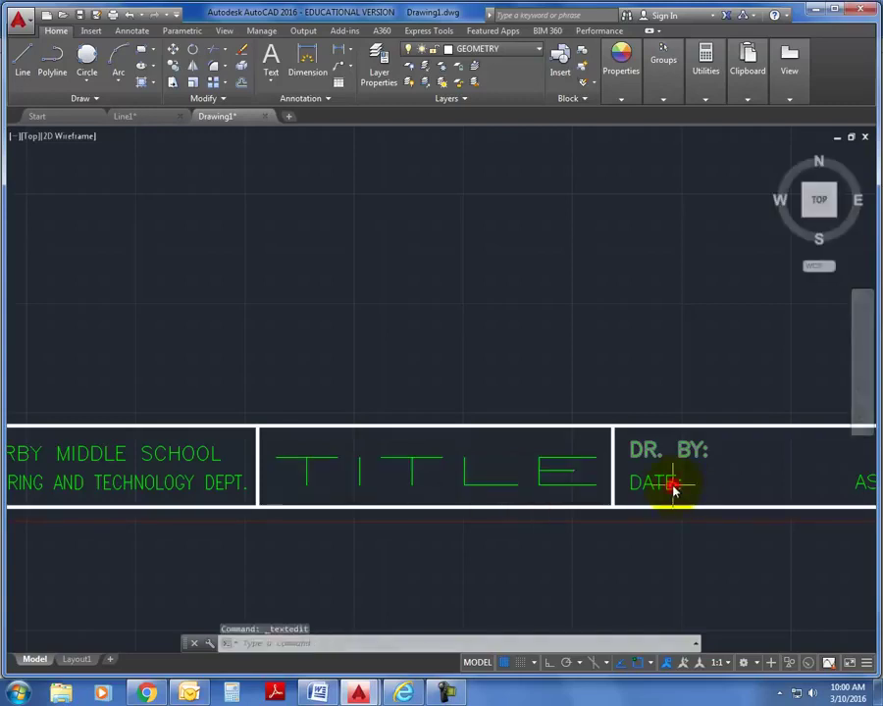
Open the DATE text in the title block for editing and add JUNE 10TH after the label.
double_click(667, 486)
click(687, 487)
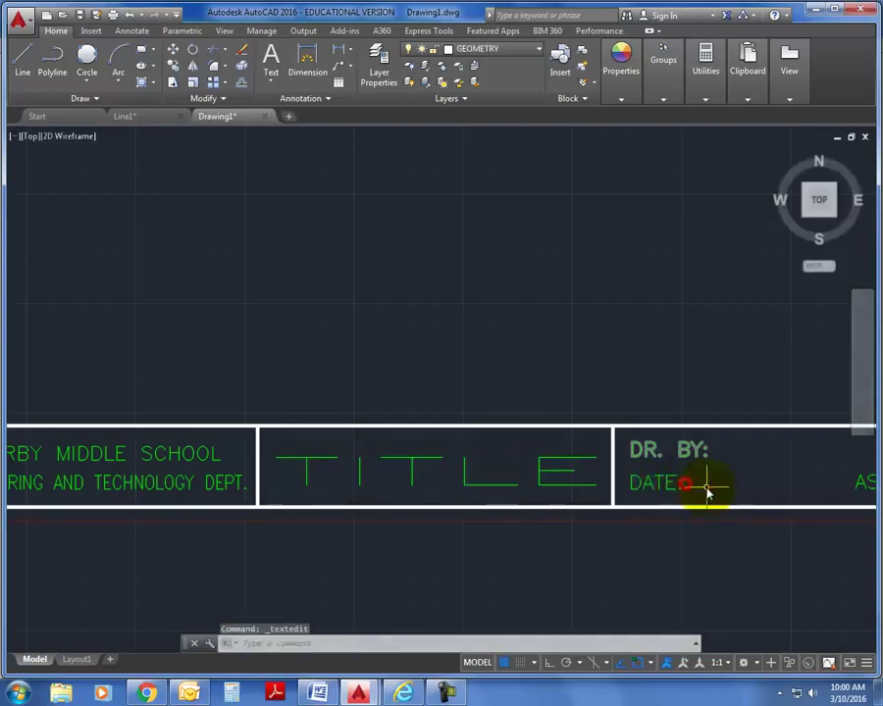
double_click(672, 483)
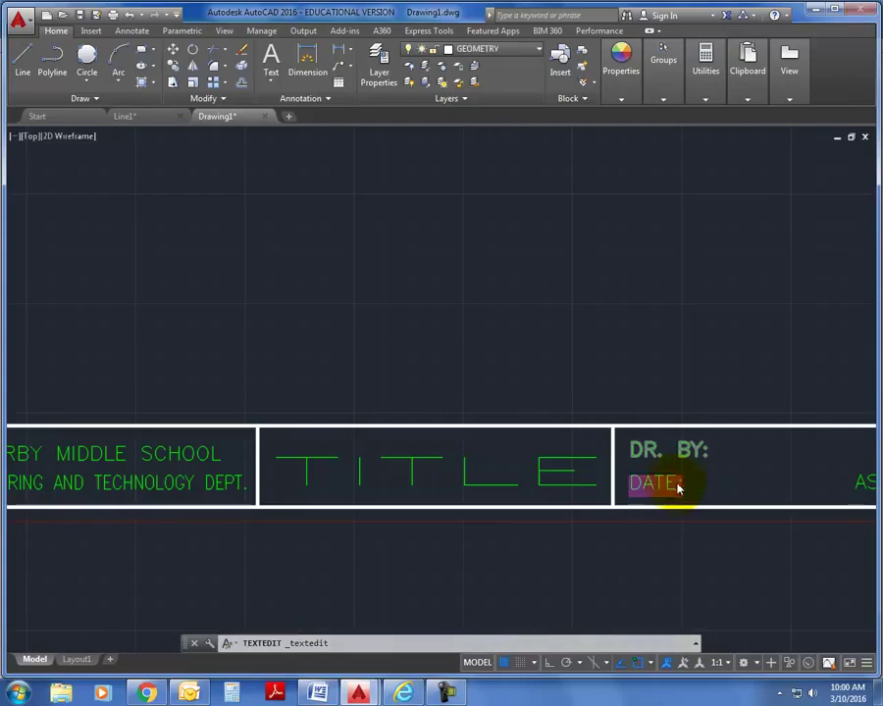
click(682, 486)
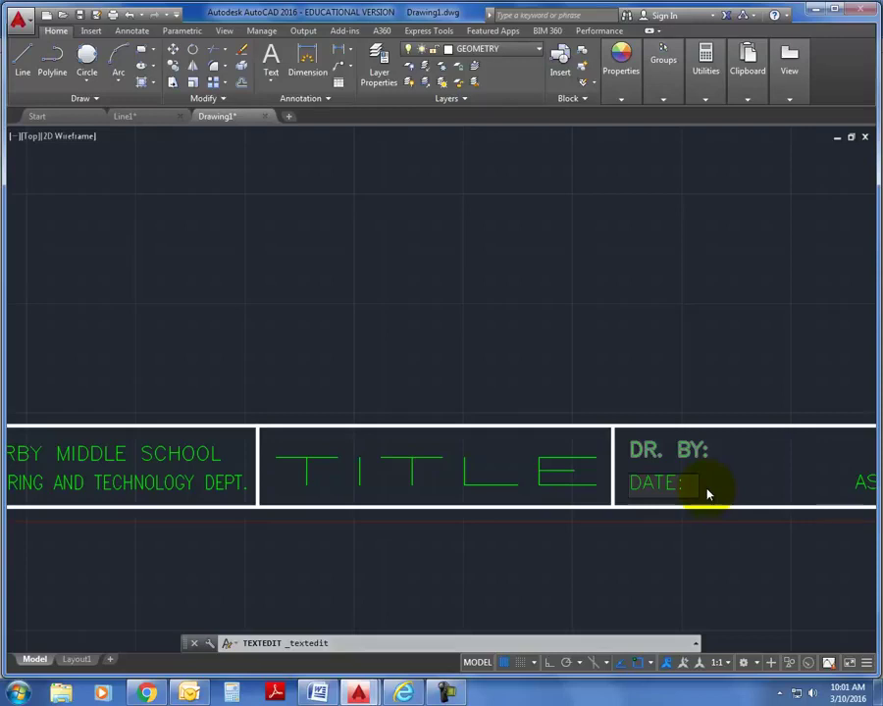
text(JUNE 10TH)
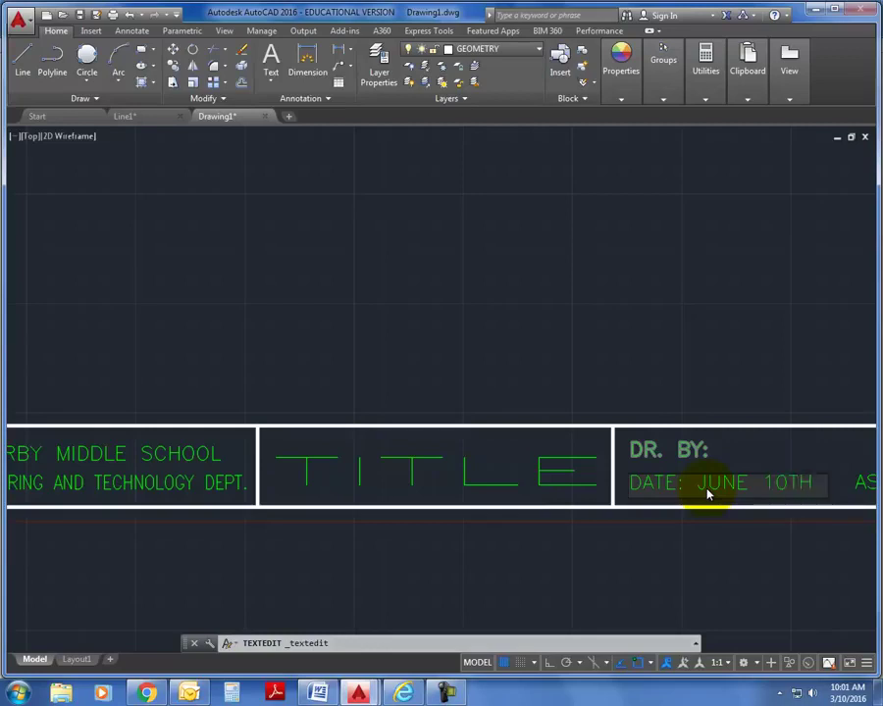
Replace the written-out date after the DATE label with 6/10/2025.
key(BackSpace)
key(BackSpace)
key(BackSpace)
key(BackSpace)
key(BackSpace)
key(BackSpace)
key(BackSpace)
key(BackSpace)
key(BackSpace)
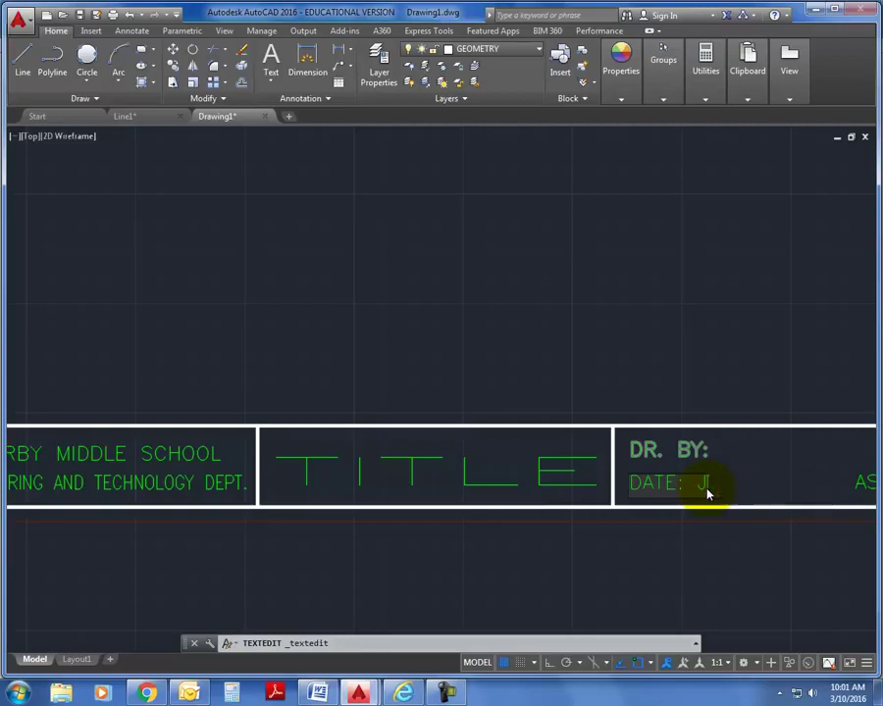
text(6/)
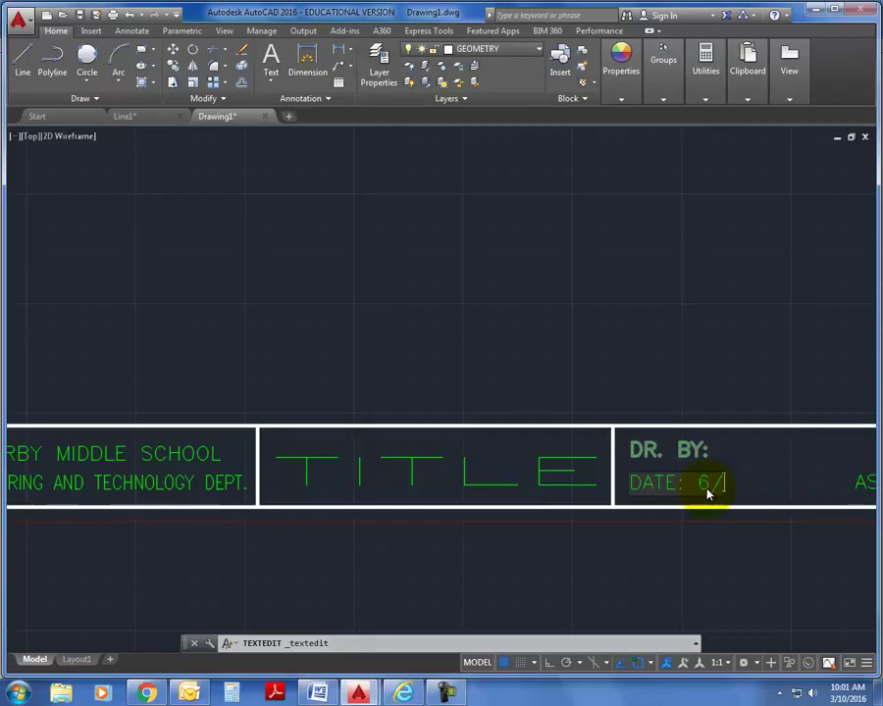
text(10/22)
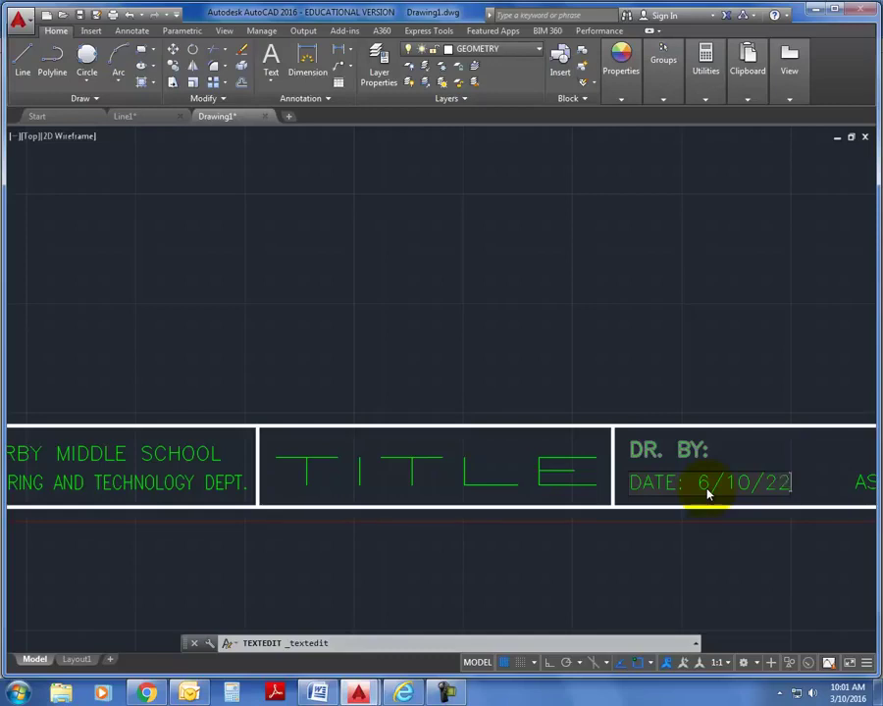
key(BackSpace)
text(025)
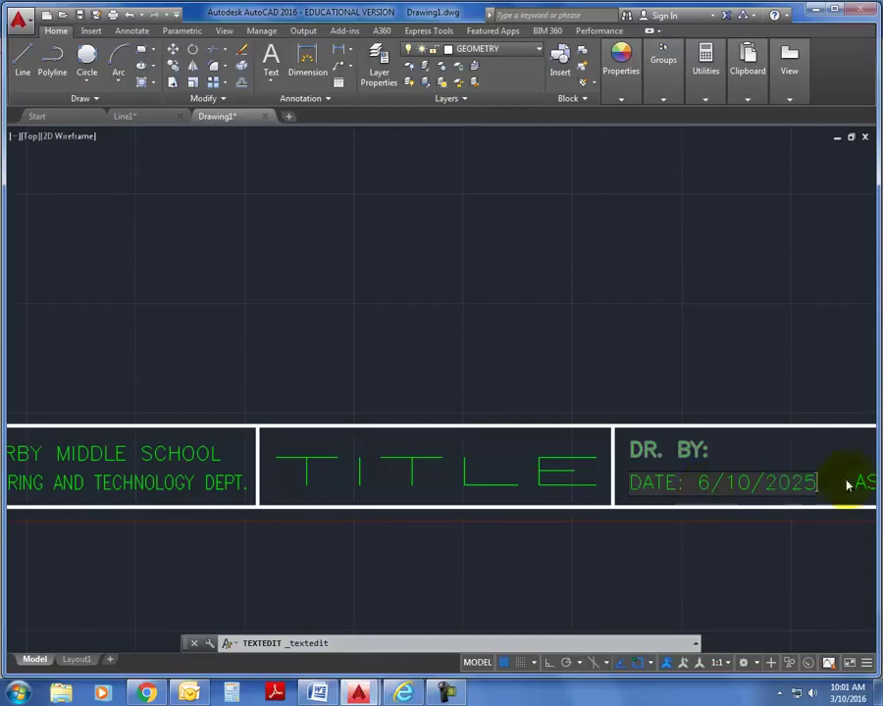
Finish the date text and add the number 10 after ASSIGN.# in the title block.
middle_drag(746, 530, 510, 529)
click(666, 496)
key(Return)
click(665, 484)
double_click(665, 484)
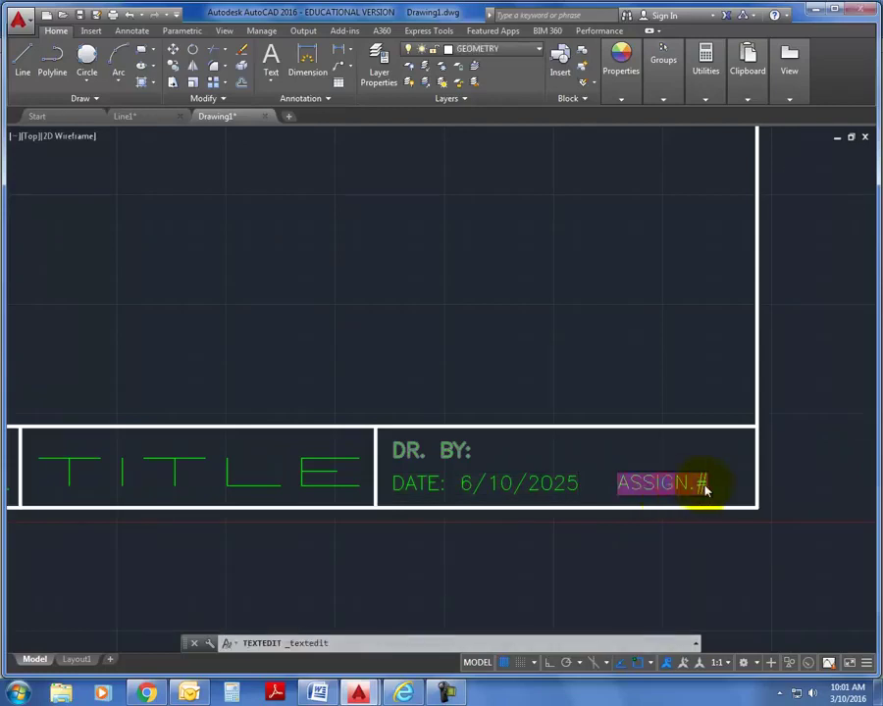
click(708, 484)
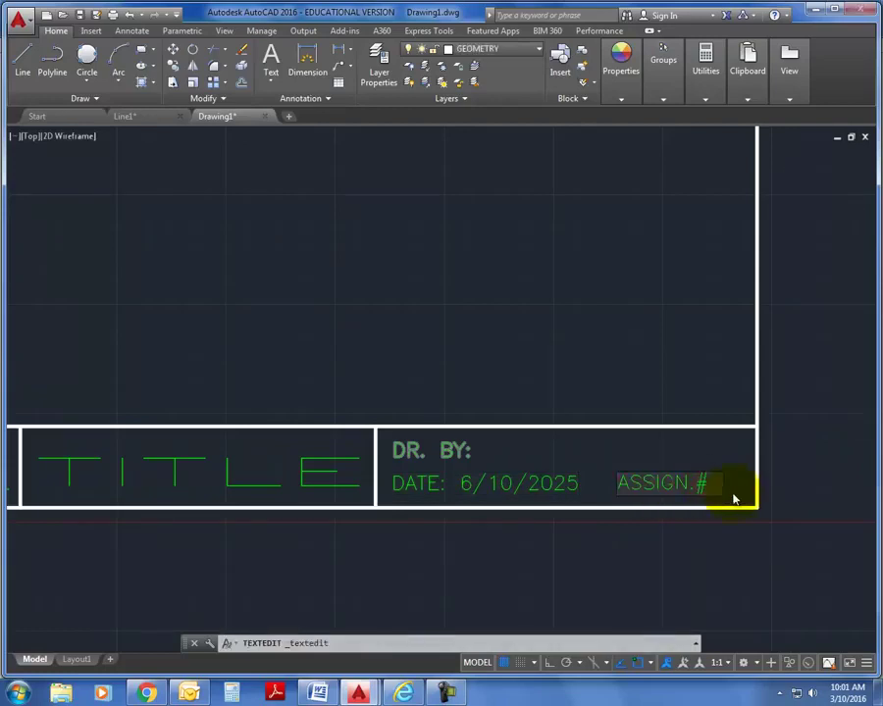
text(10)
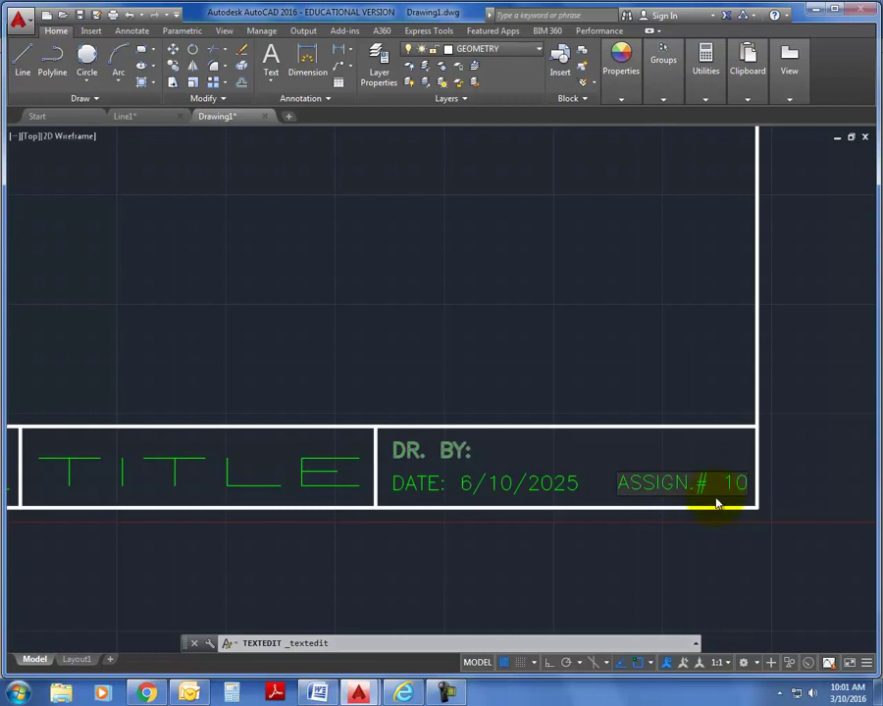
click(739, 555)
Place single-line text reading TYPE IN MY TEXT in the lower-left drawing area above the title block, with the default rotation of 0.
middle_drag(665, 498, 770, 598)
scroll(637, 520, down, 4)
mouse_move(639, 520)
middle_down()
mouse_move(631, 588)
mouse_move(547, 520)
middle_up()
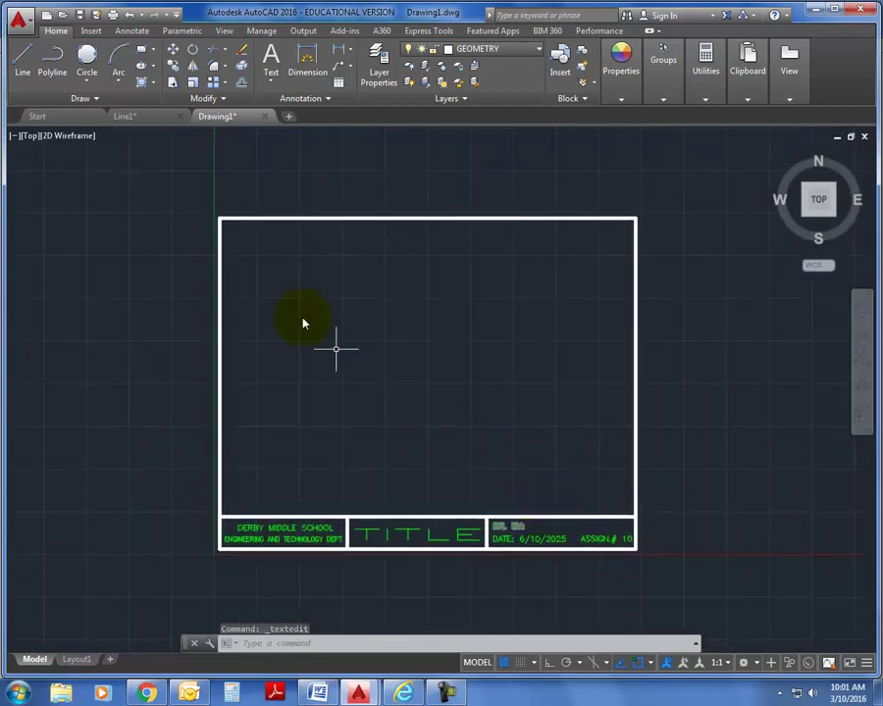
click(271, 75)
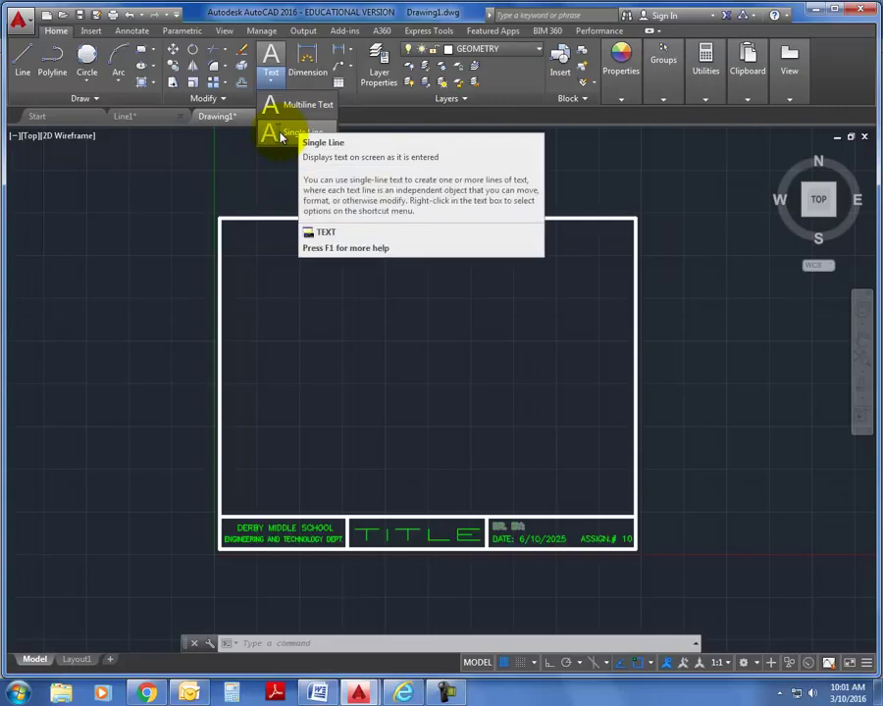
click(281, 136)
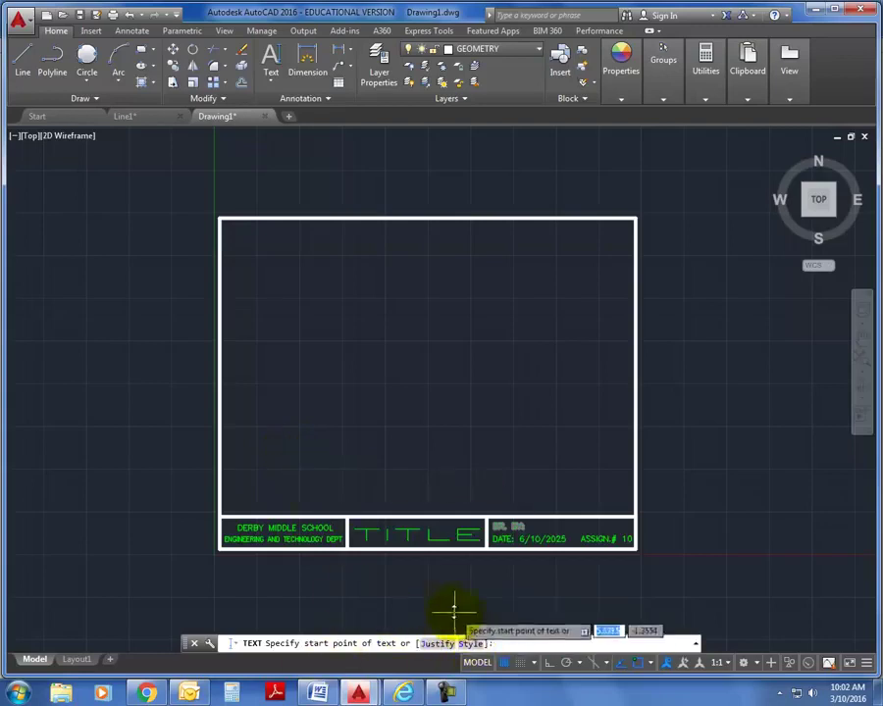
click(297, 469)
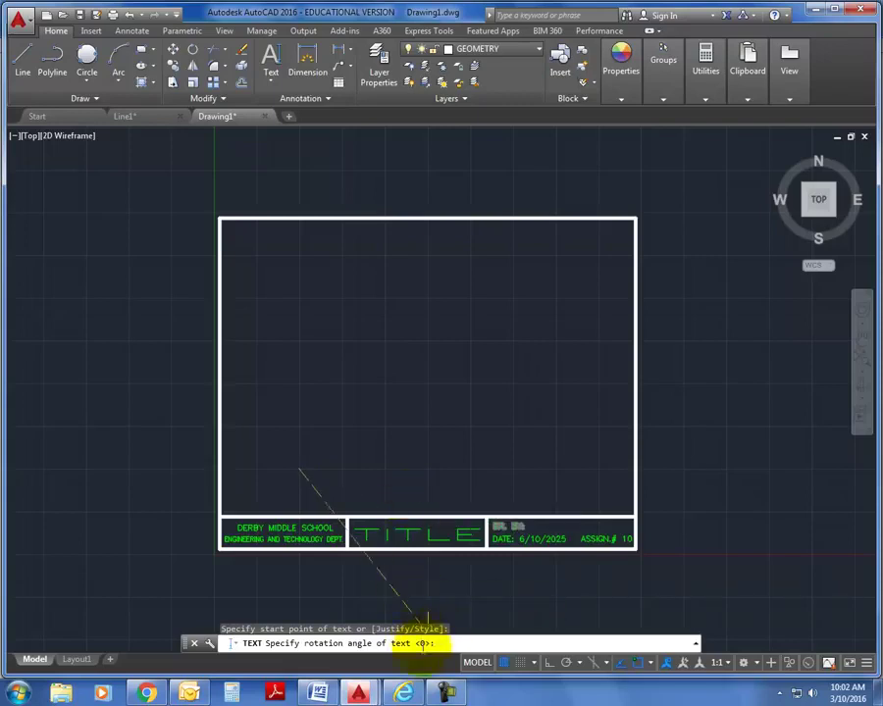
key(Return)
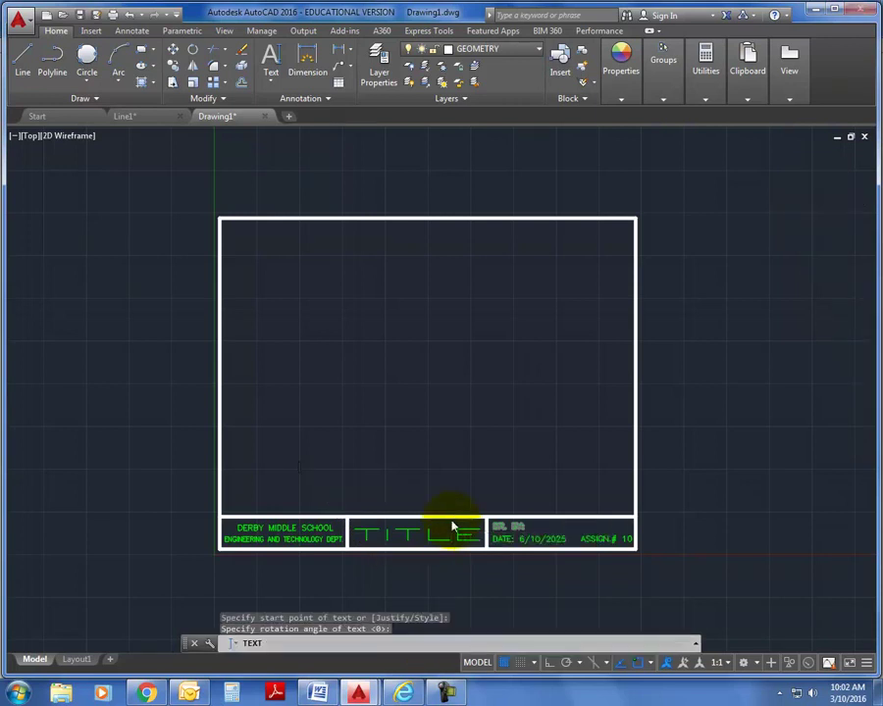
text(TYPE IN MY TEXT)
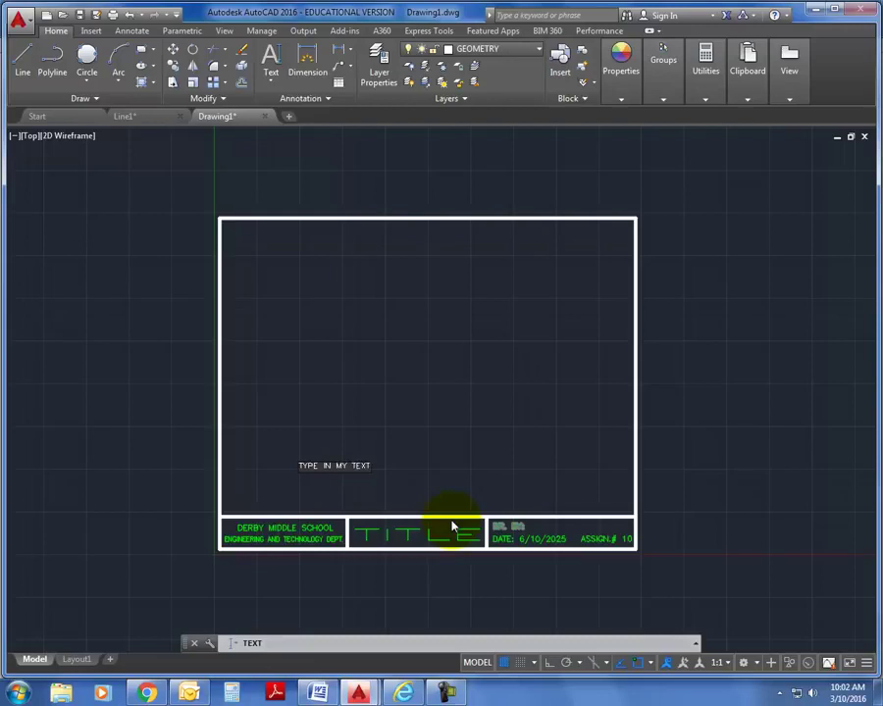
key(Return)
key(Return)
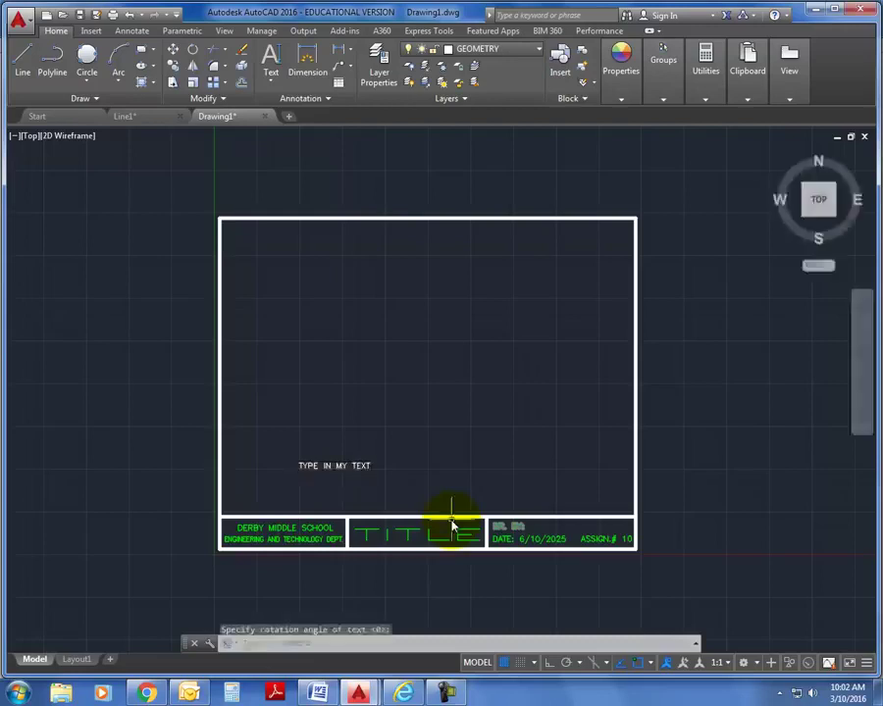
scroll(351, 458, up, 3)
scroll(347, 465, up, 2)
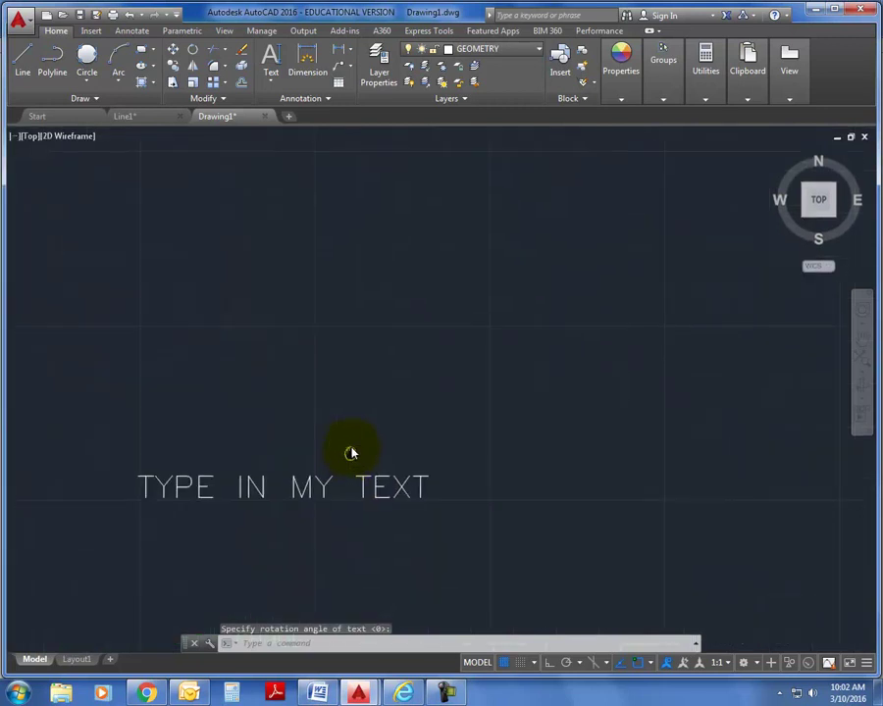
middle_drag(345, 463, 352, 403)
scroll(353, 402, down, 4)
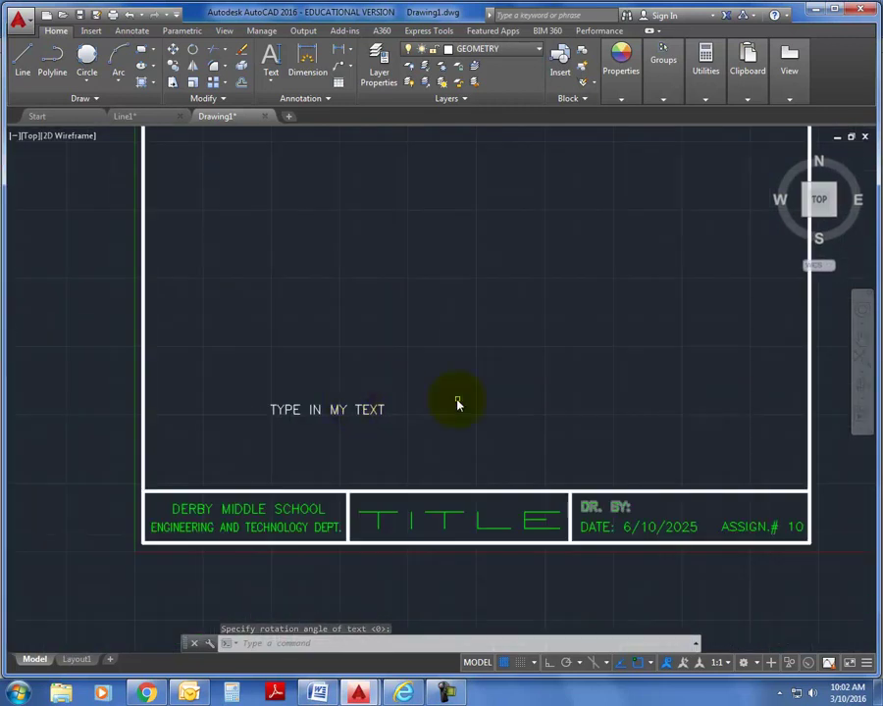
scroll(402, 447, down, 2)
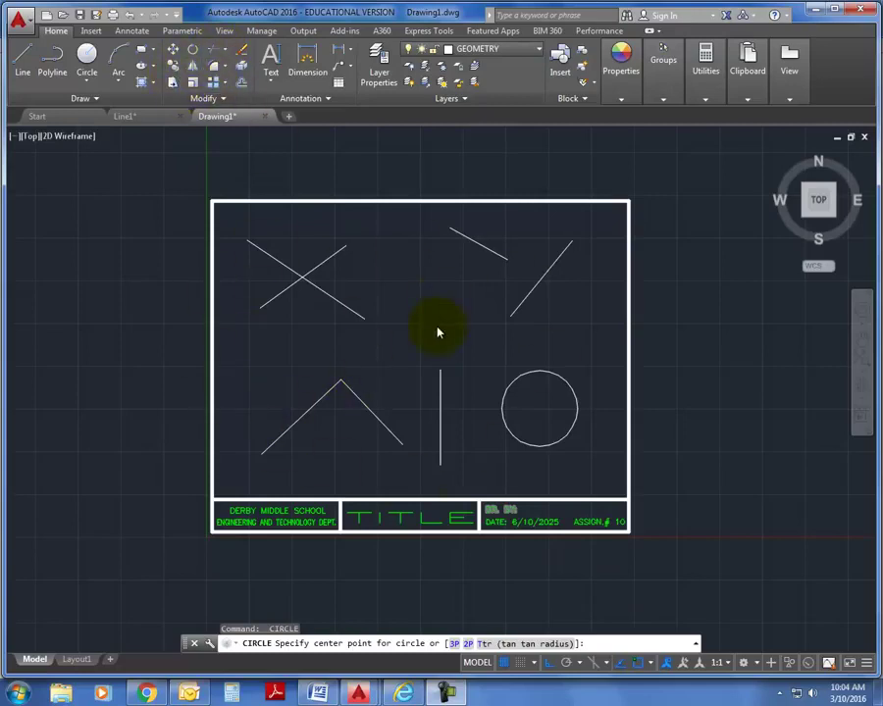
Cancel the running Circle command and move the two crossed lines in the sheet's upper-left area a short distance to the right.
key(Escape)
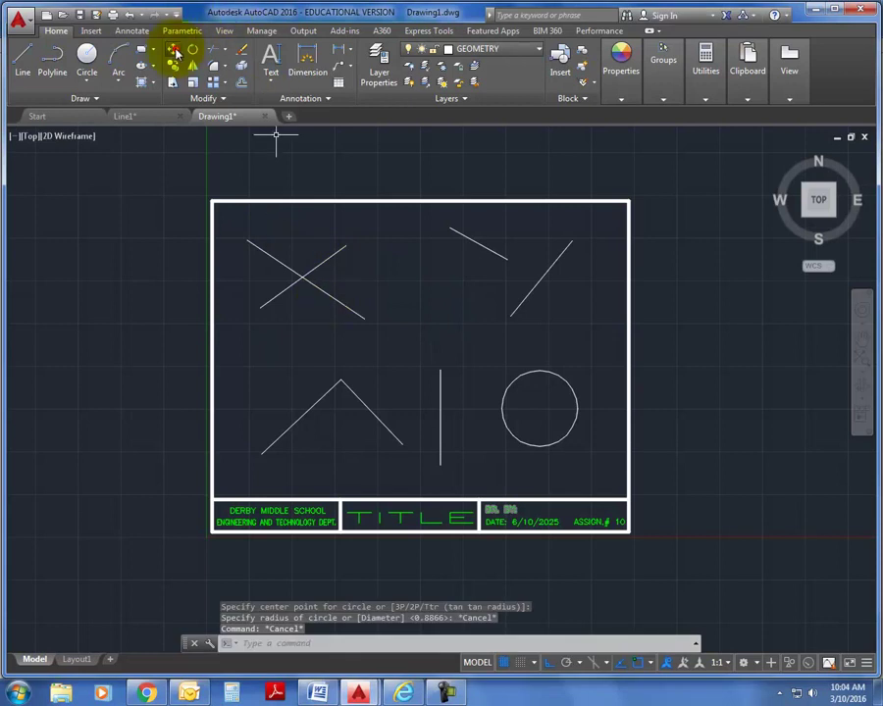
click(173, 49)
click(398, 333)
click(245, 237)
key(Return)
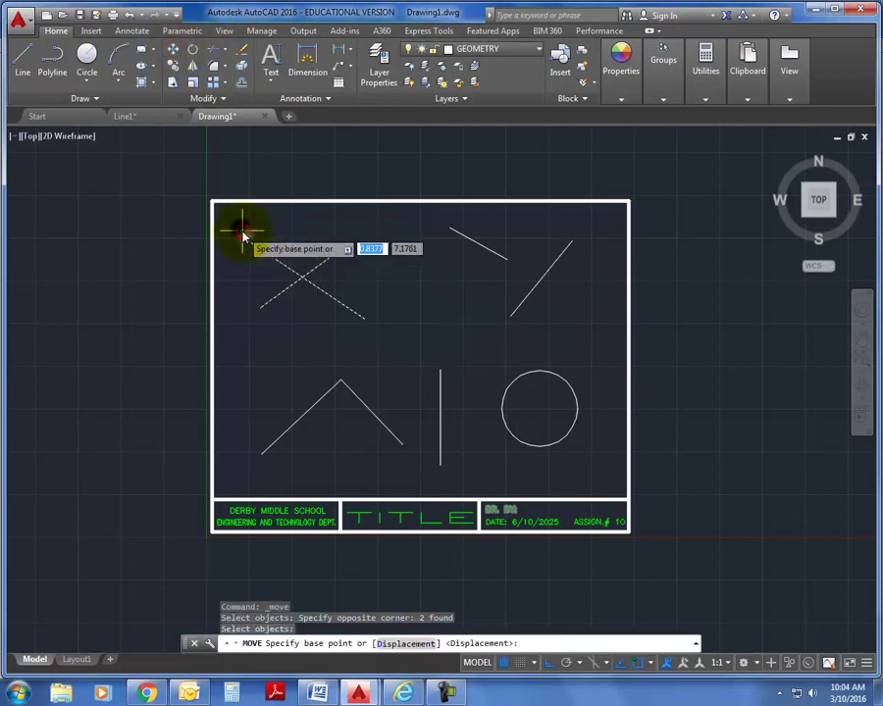
click(260, 310)
click(311, 313)
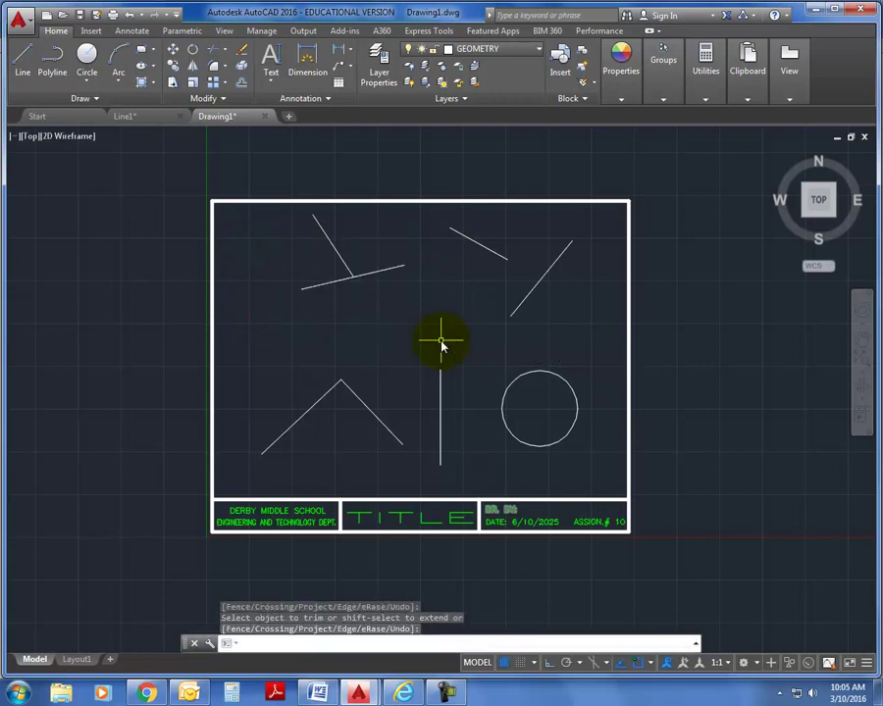
Copy the two joined lines in the sheet's upper-left area once, placing the duplicate just below and to the right of the originals.
click(174, 66)
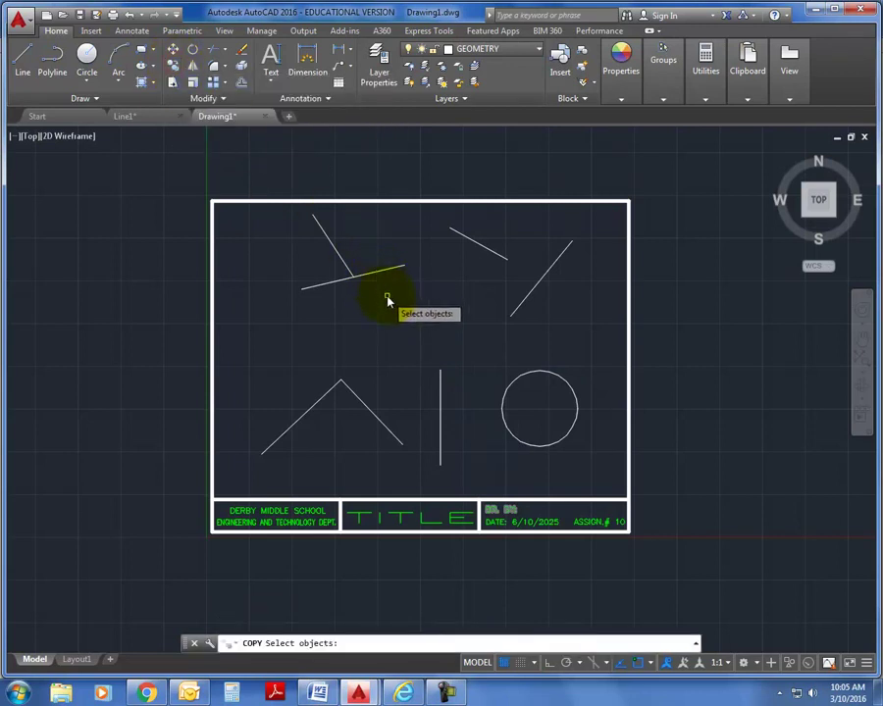
click(387, 295)
click(304, 232)
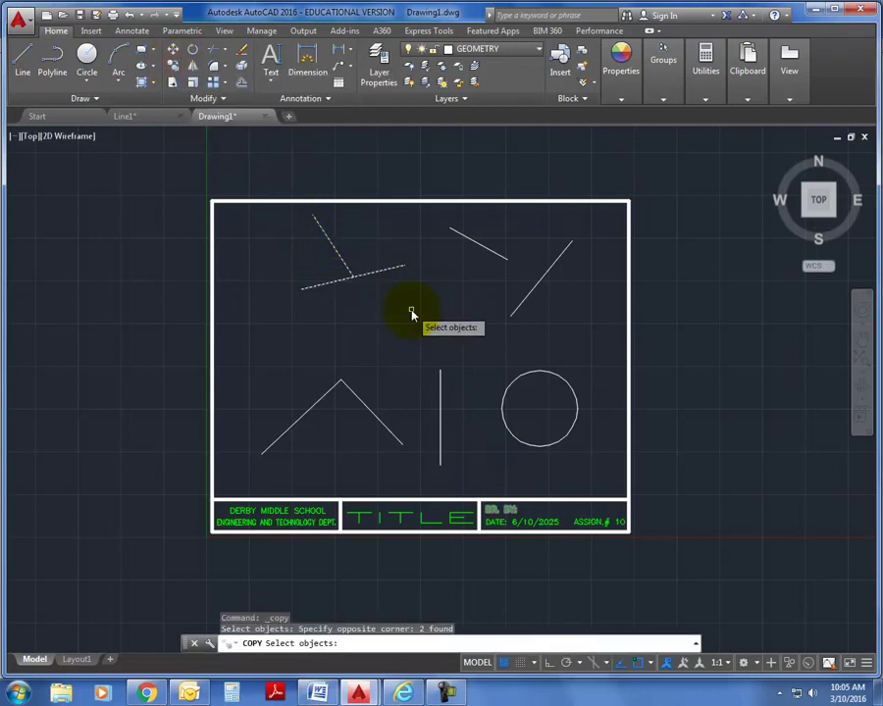
key(Return)
click(449, 312)
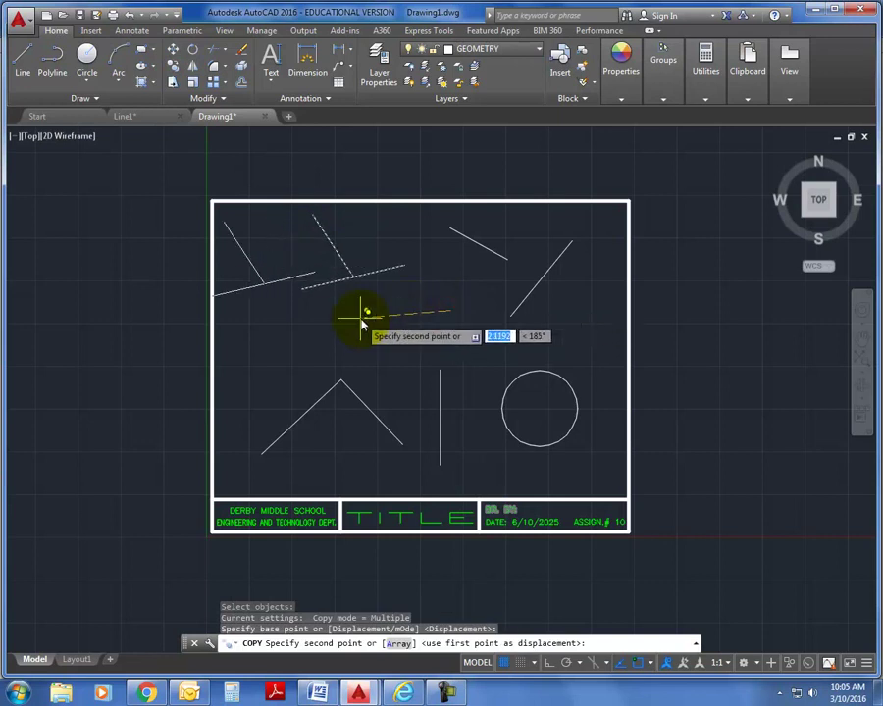
click(495, 357)
right_click(498, 355)
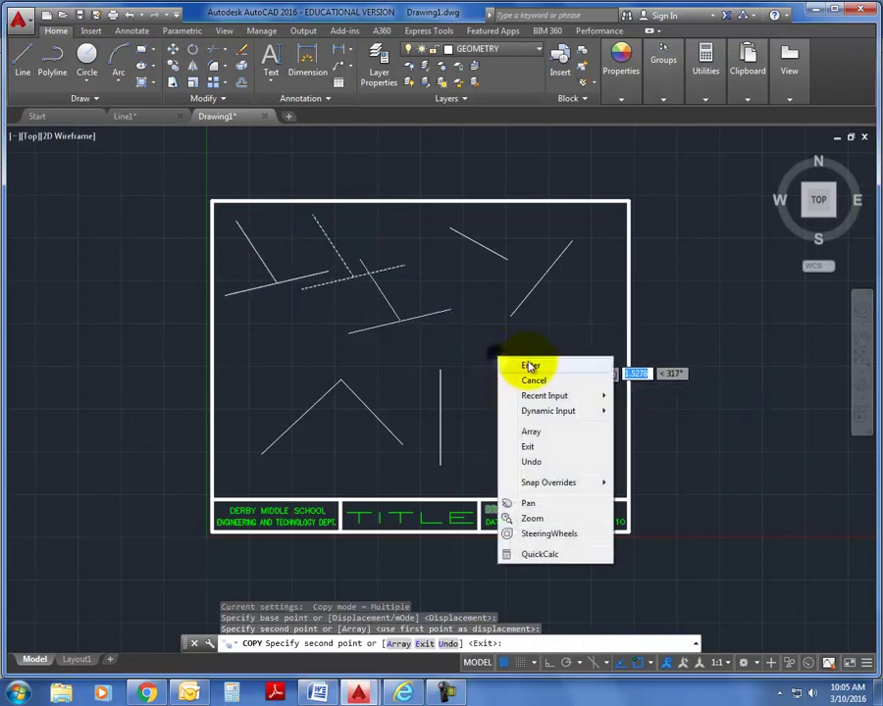
click(530, 365)
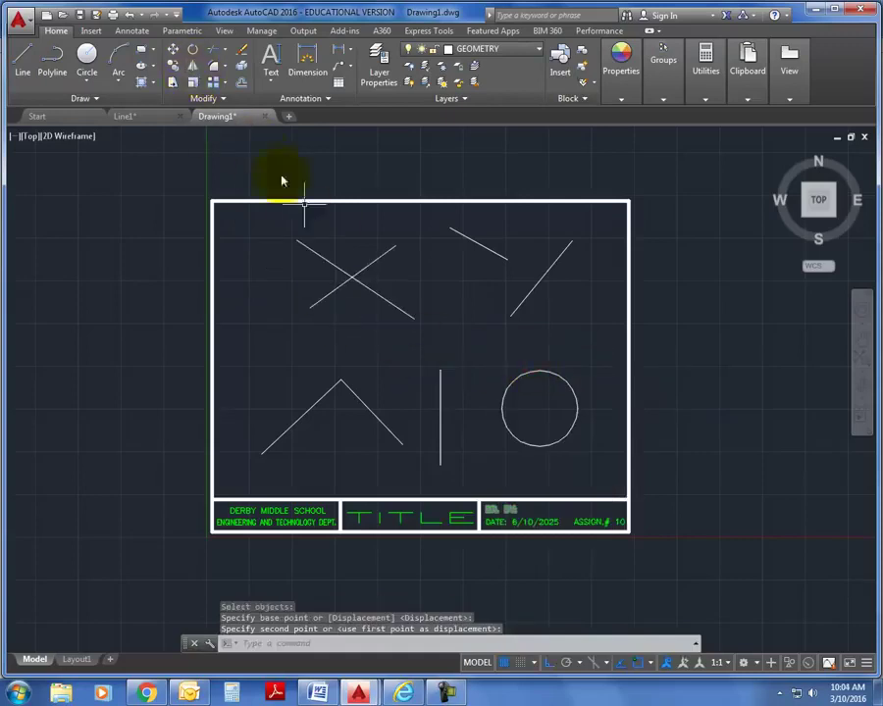
Rotate the two crossed lines in the sheet's upper-left area freehand about their intersection, with Ortho turned off.
click(192, 54)
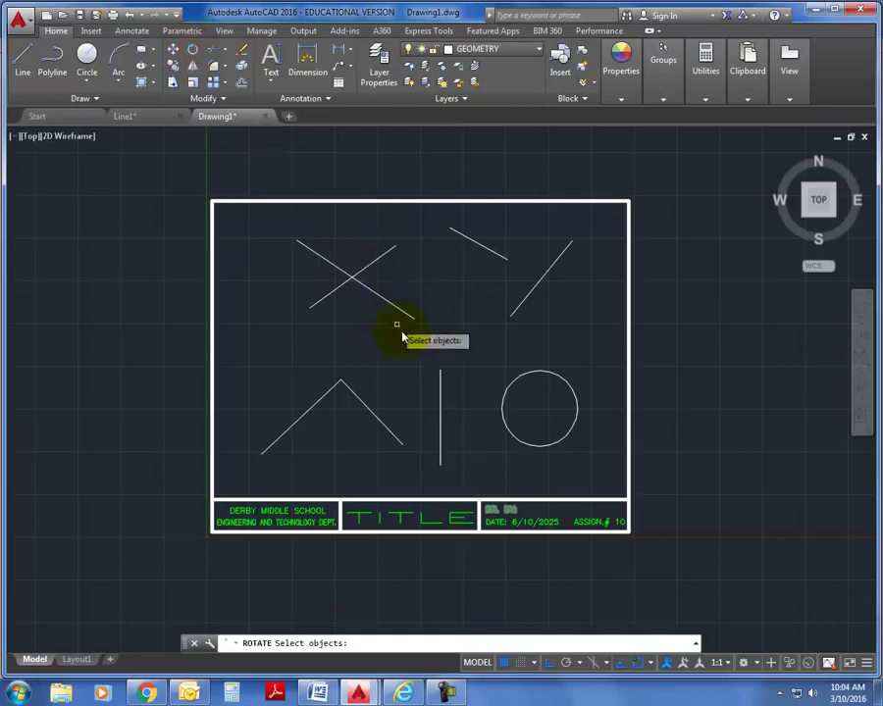
click(426, 337)
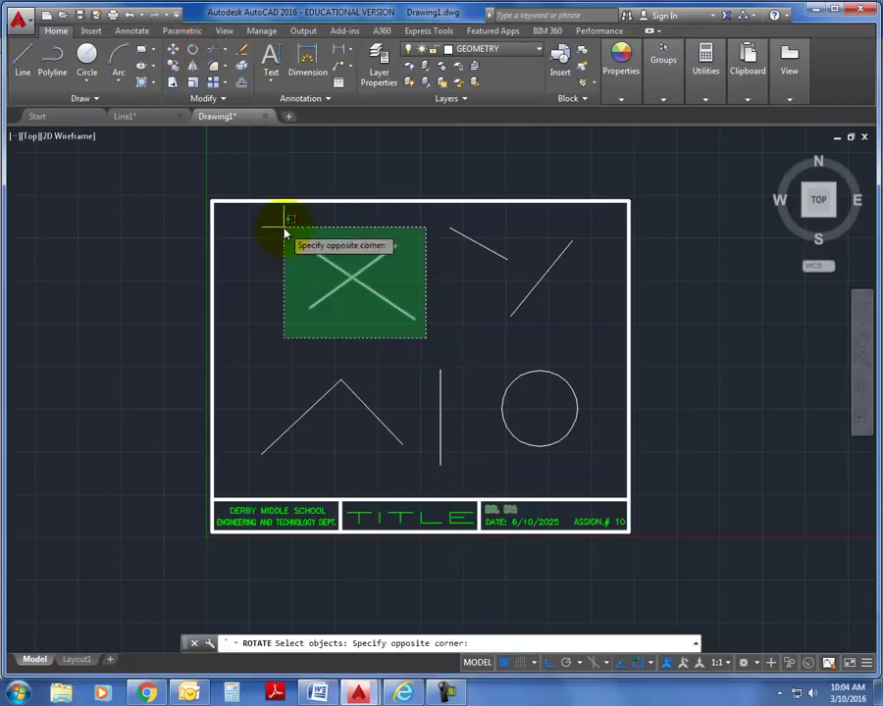
click(284, 233)
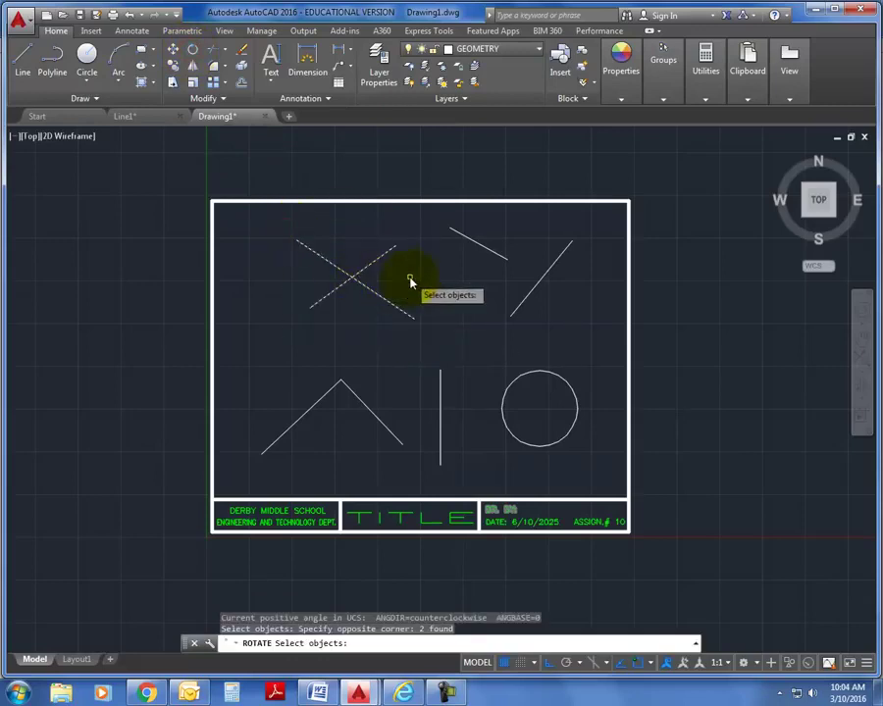
key(Return)
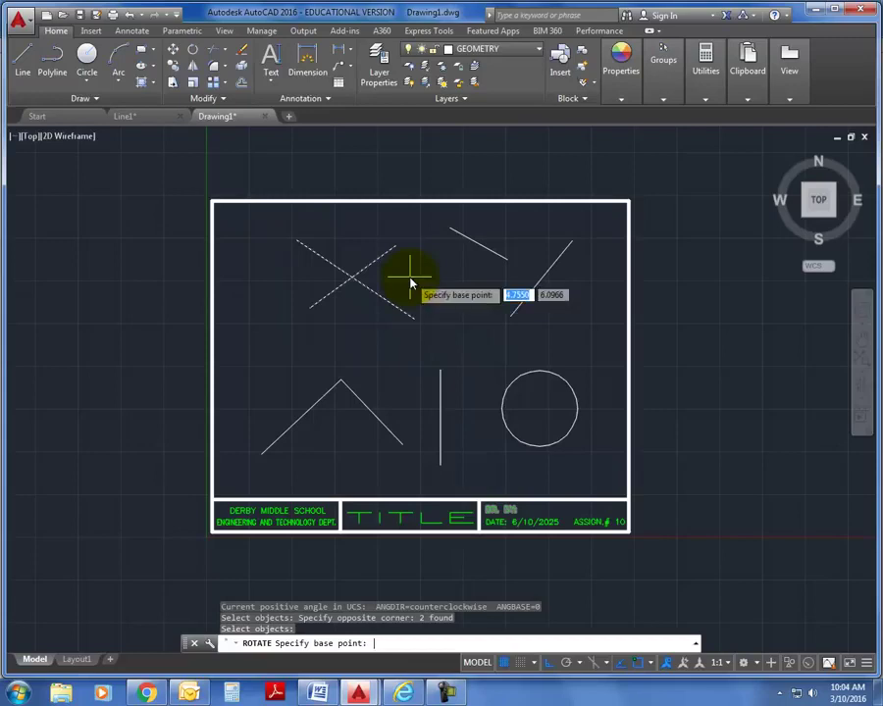
click(354, 282)
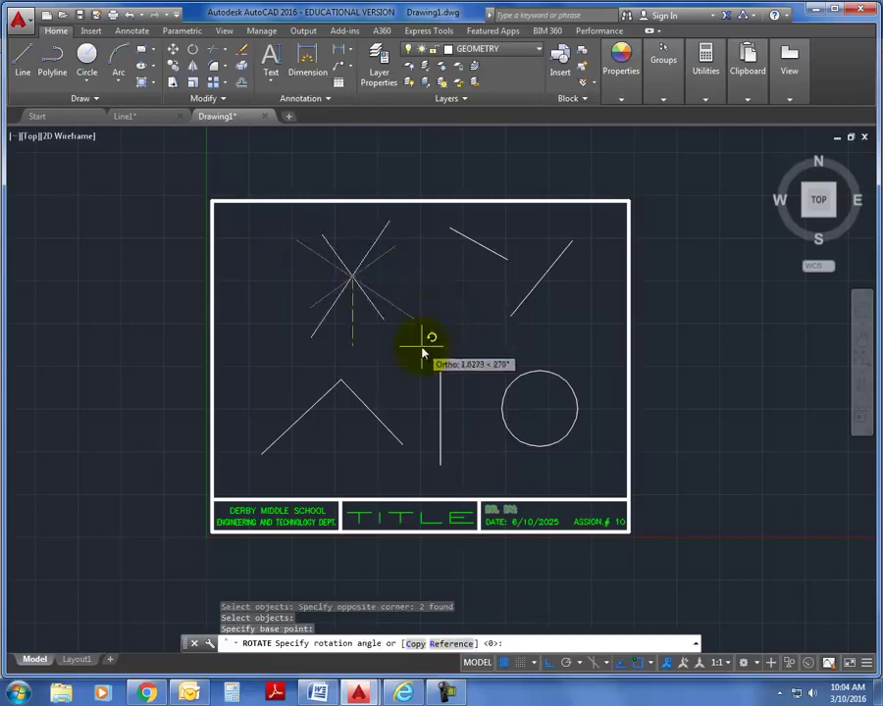
key(F8)
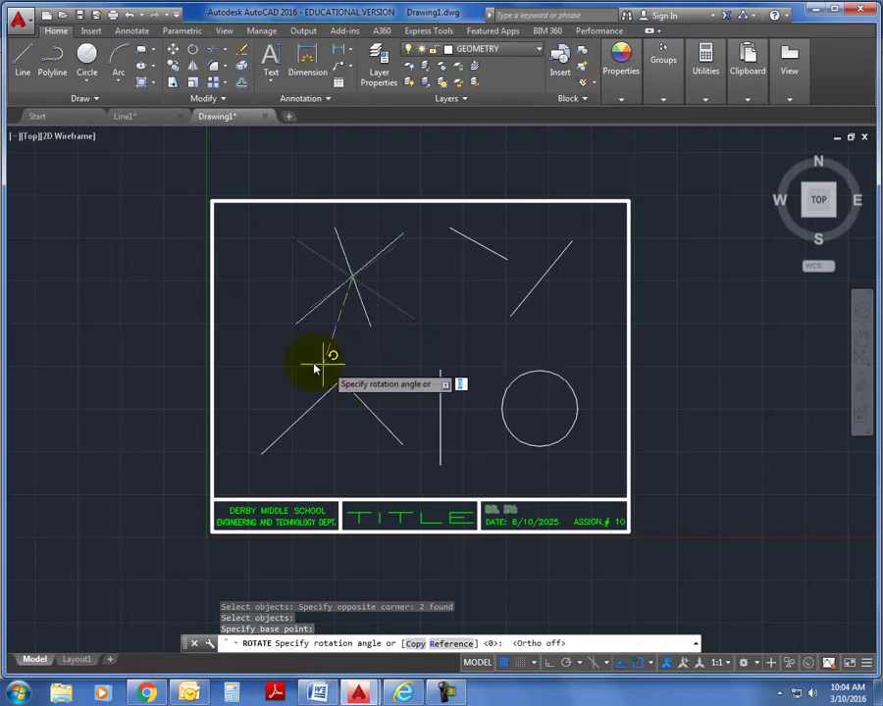
click(294, 252)
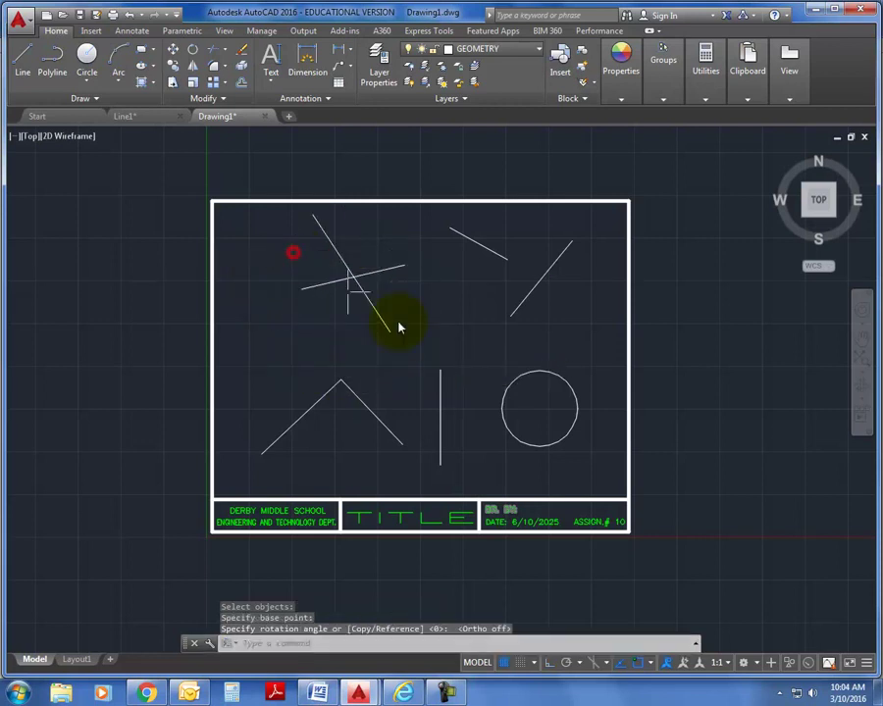
Trim the steep line's lower portion in the upper-left crossed pair, using the shallow line as the cutting edge.
click(213, 53)
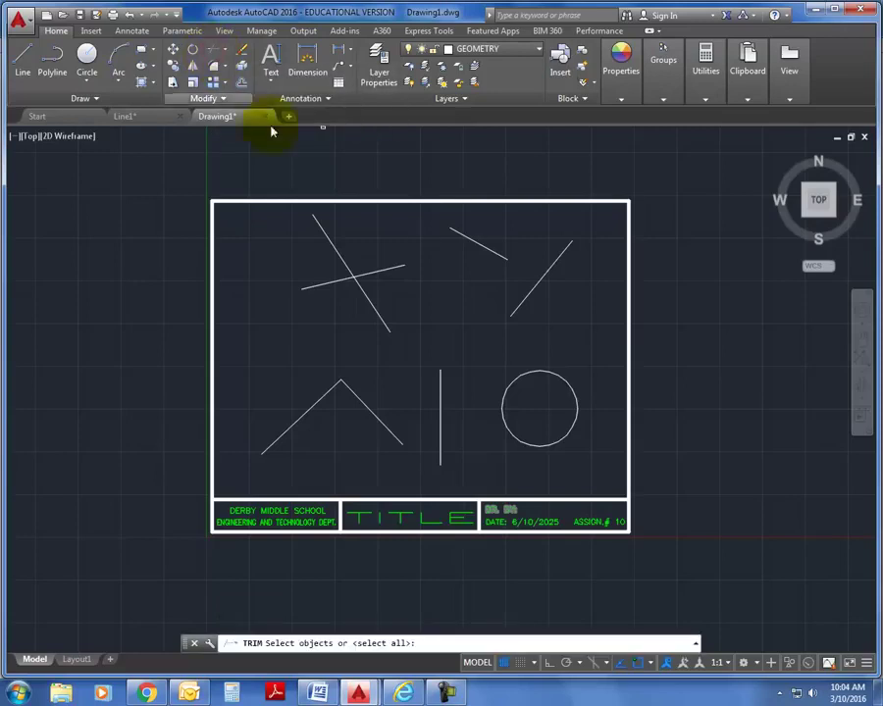
click(377, 279)
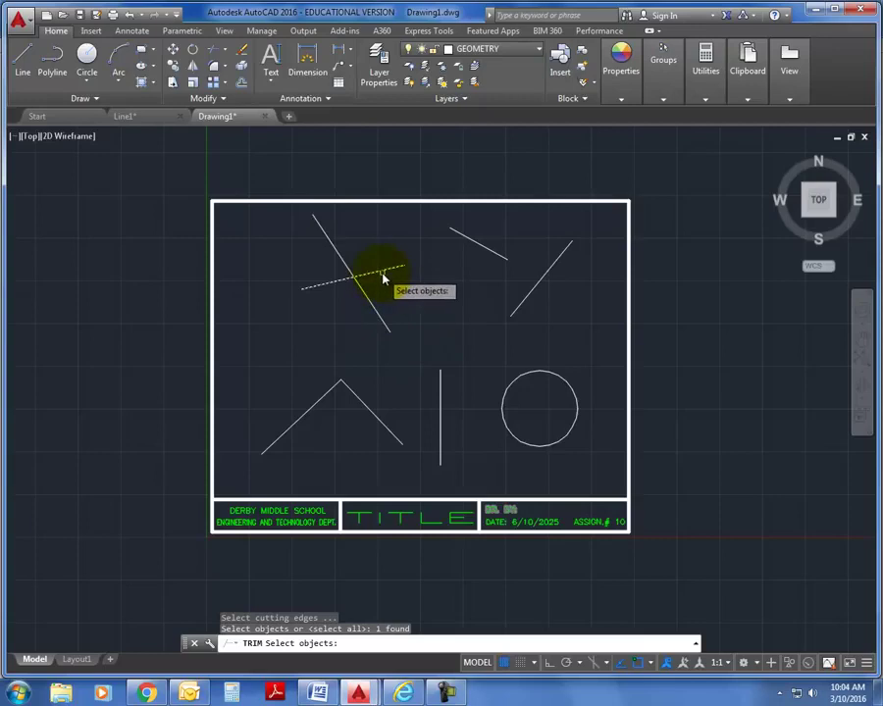
key(Return)
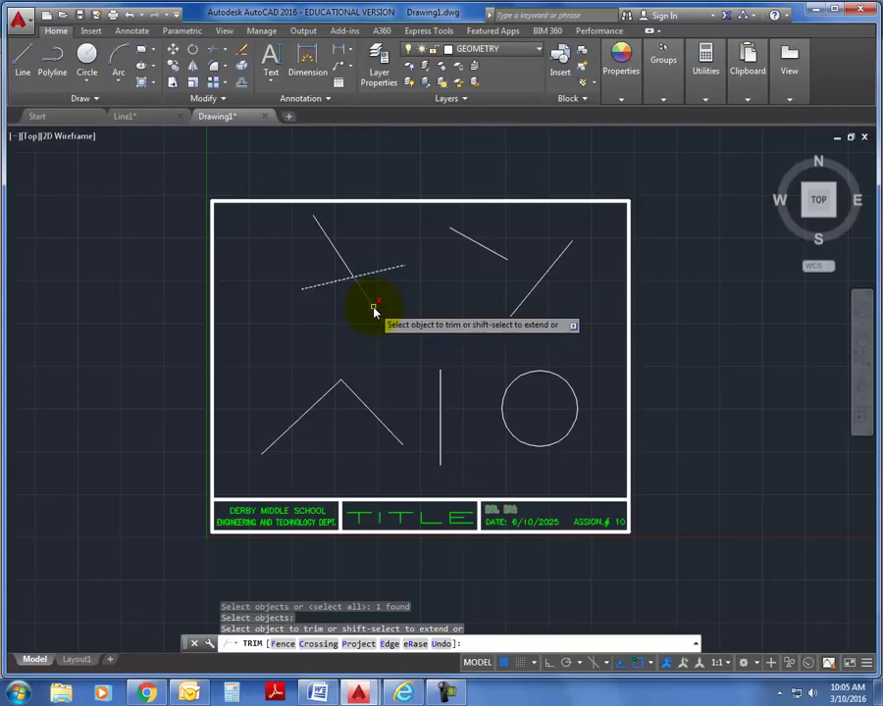
click(374, 310)
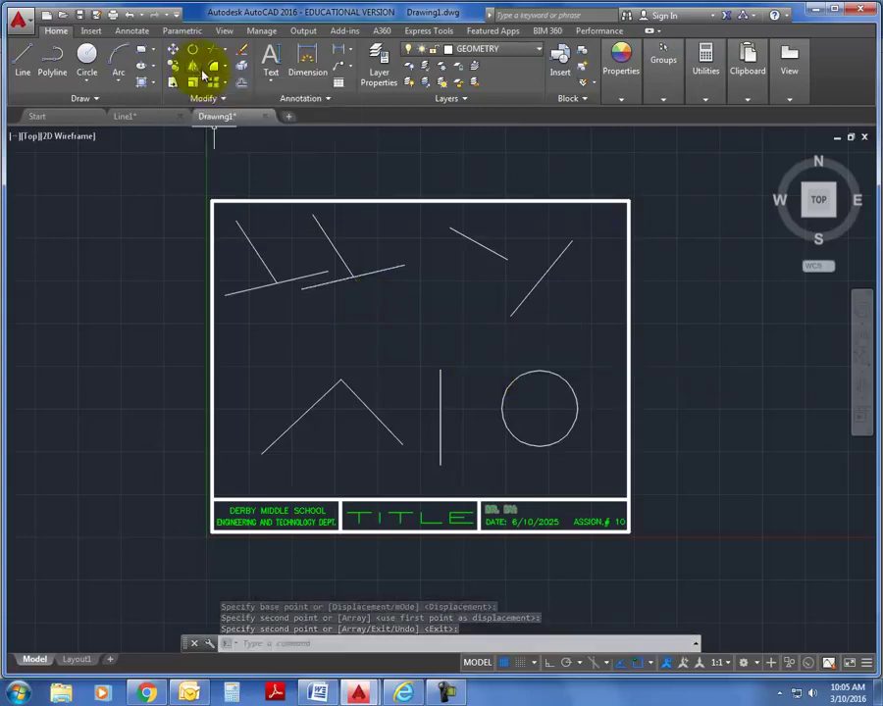
Extend the short sloping line in the sheet's upper-right area to meet the longer diagonal line, and end the command.
click(226, 51)
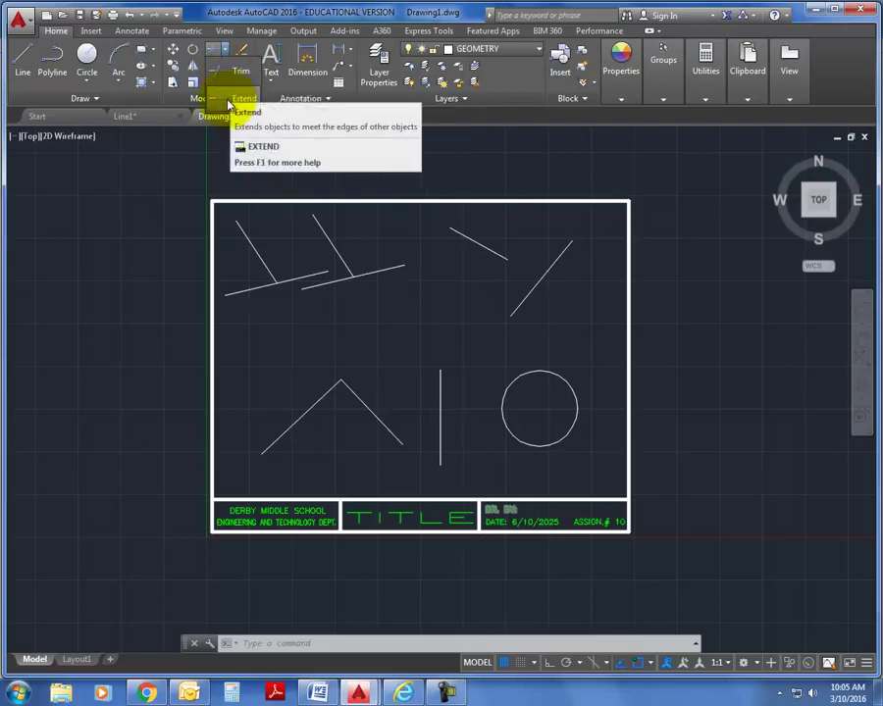
click(229, 104)
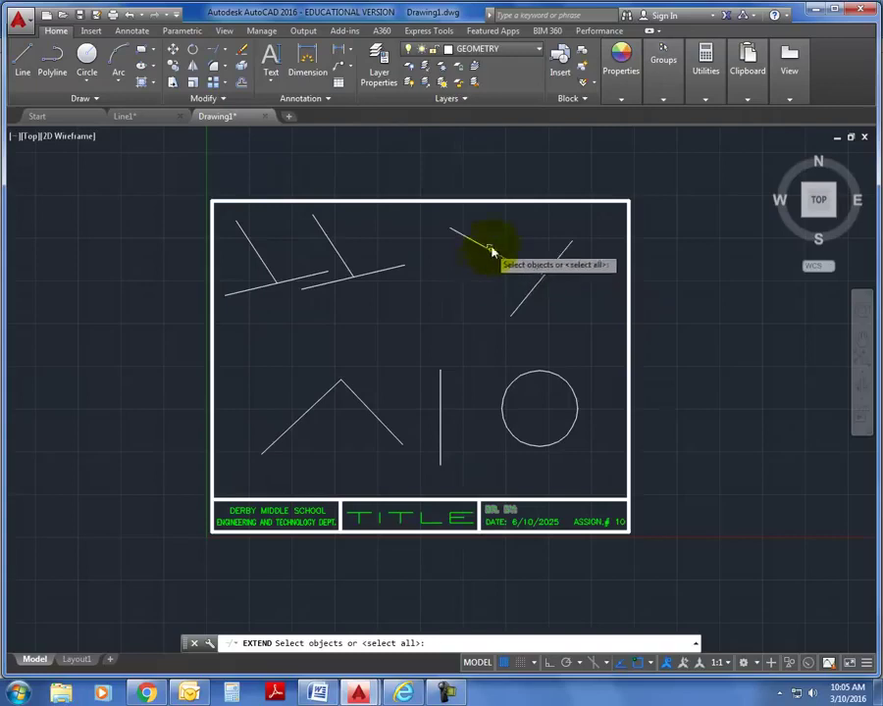
click(528, 302)
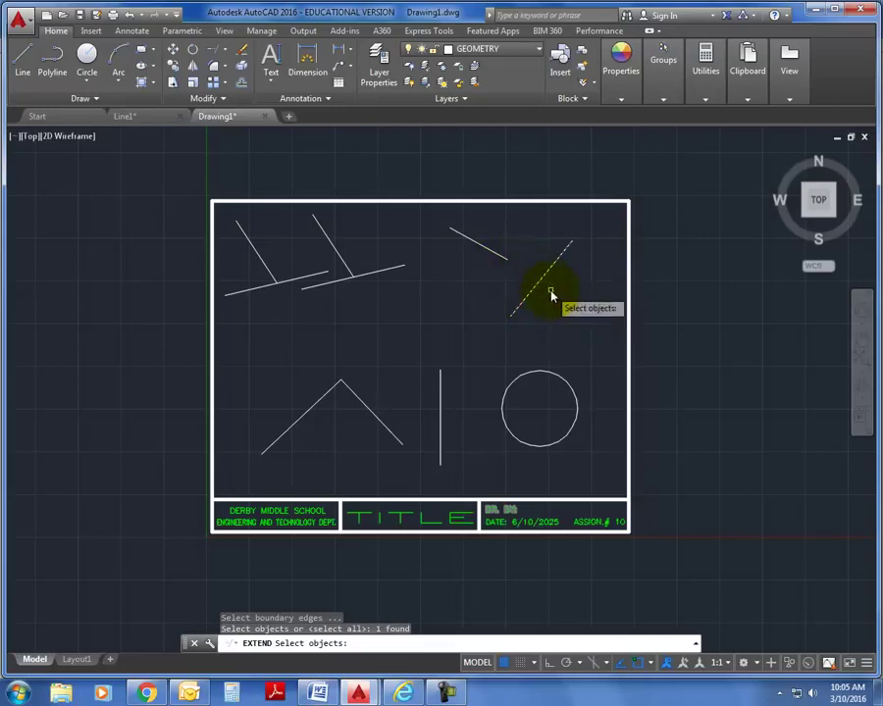
key(Return)
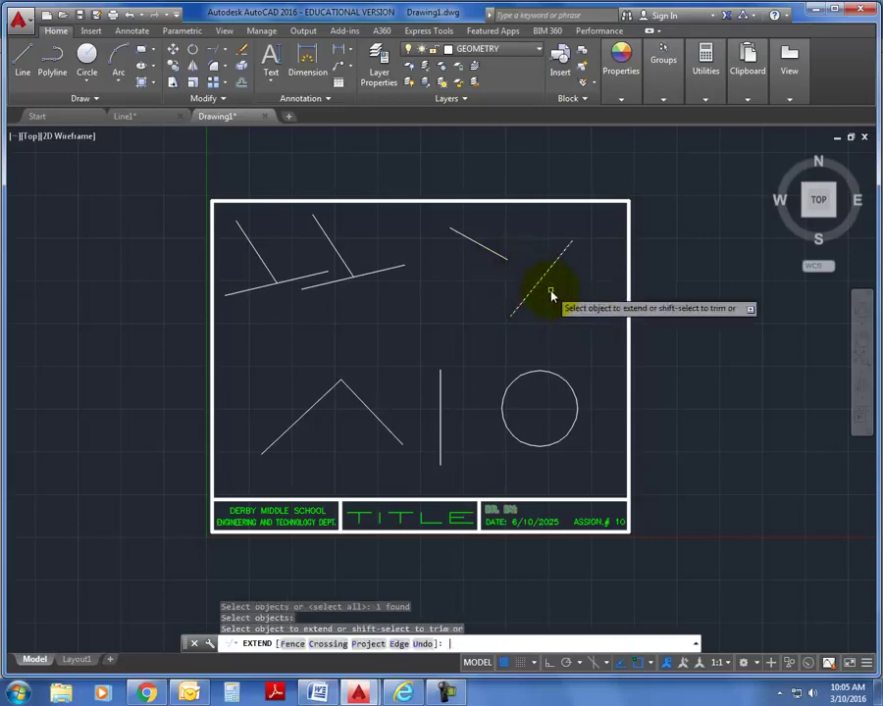
click(497, 258)
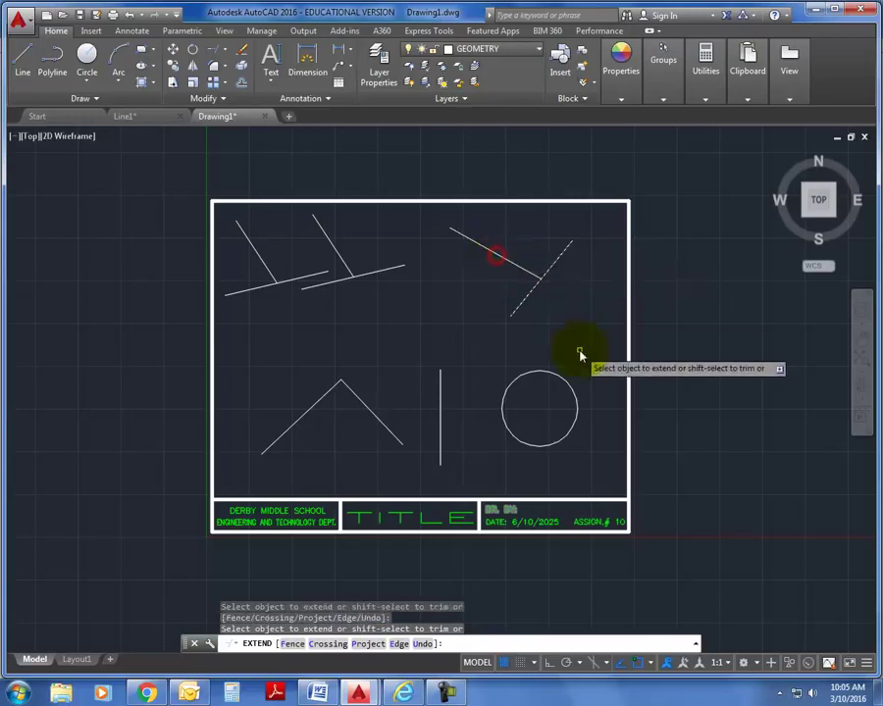
right_click(579, 351)
click(609, 360)
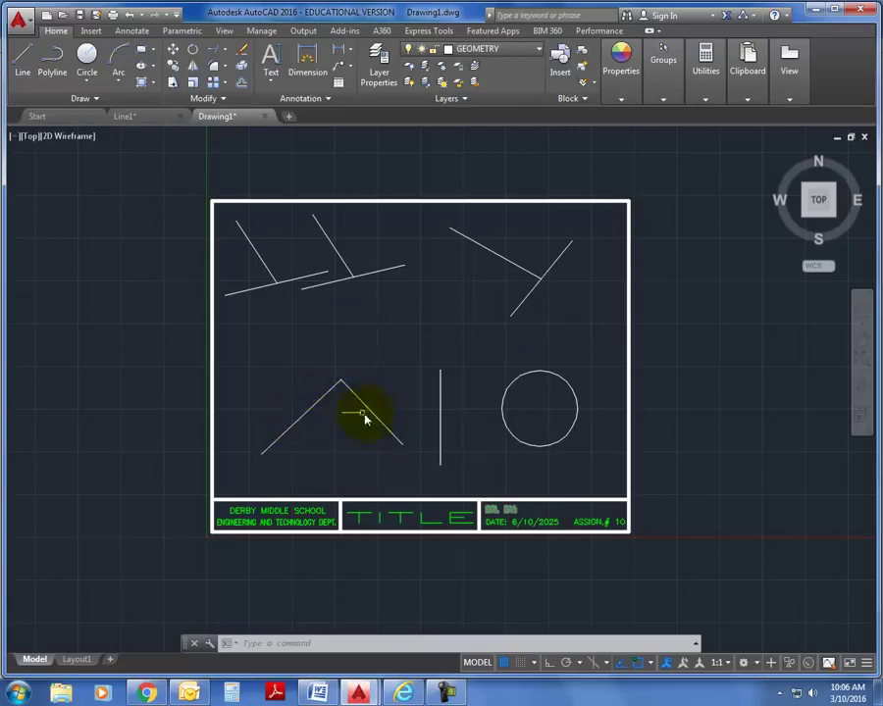
Fillet the peak between the two joined lines in the lower-left area with a radius of .5.
click(213, 65)
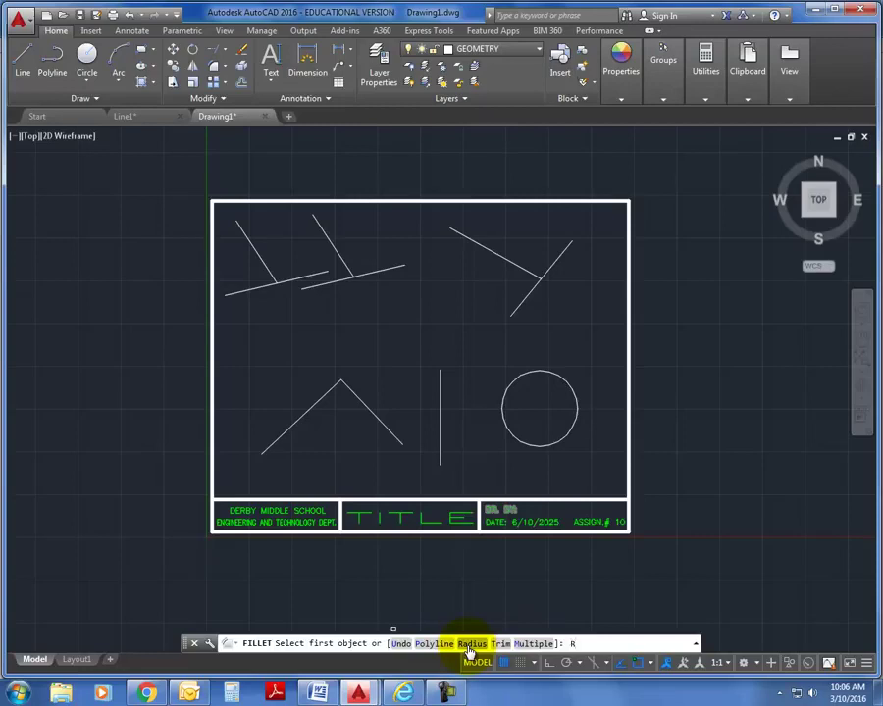
click(471, 645)
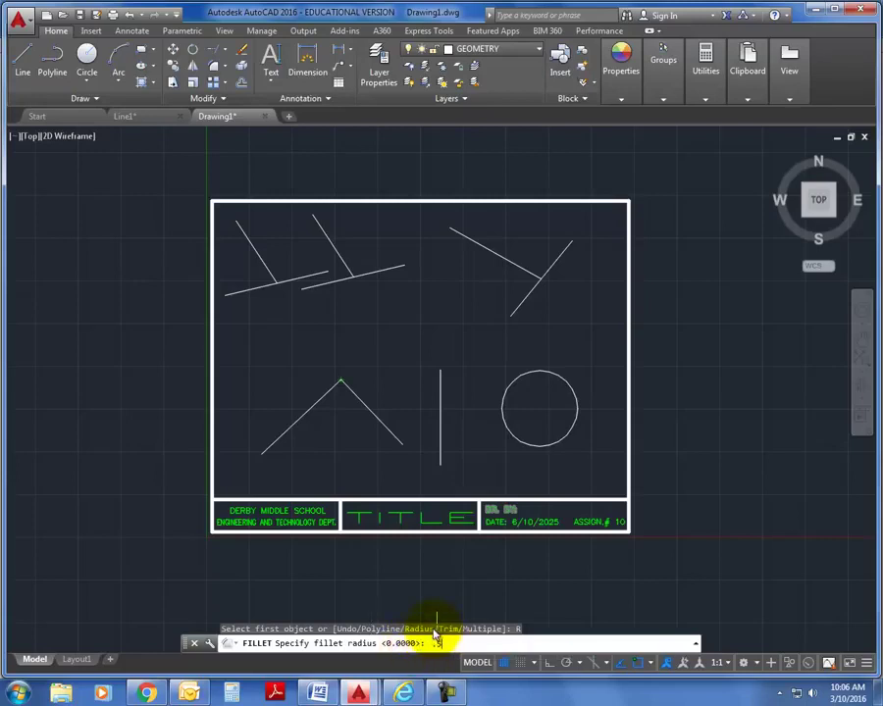
key(Return)
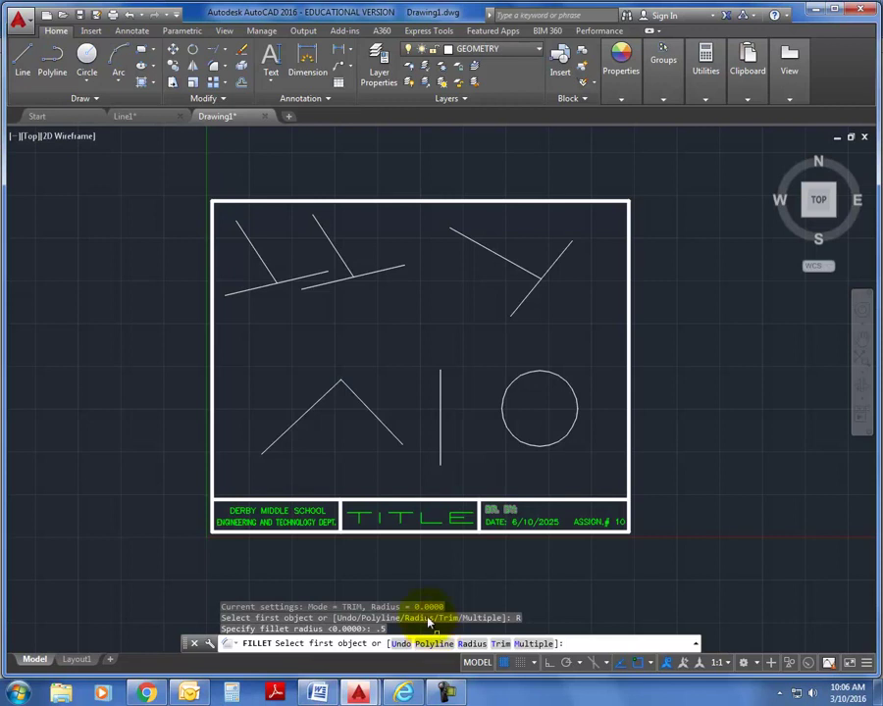
click(314, 405)
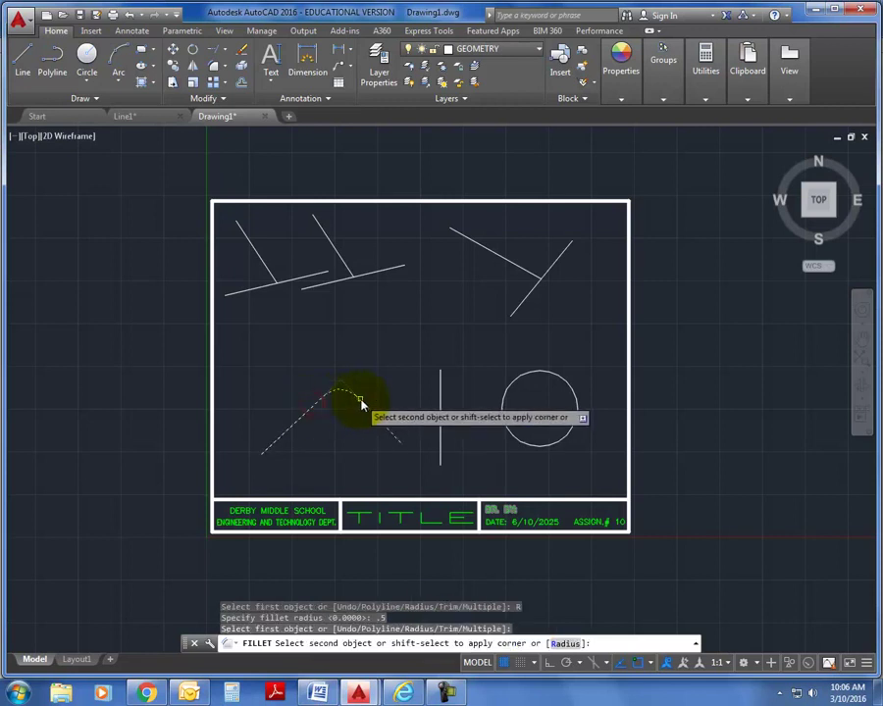
click(360, 404)
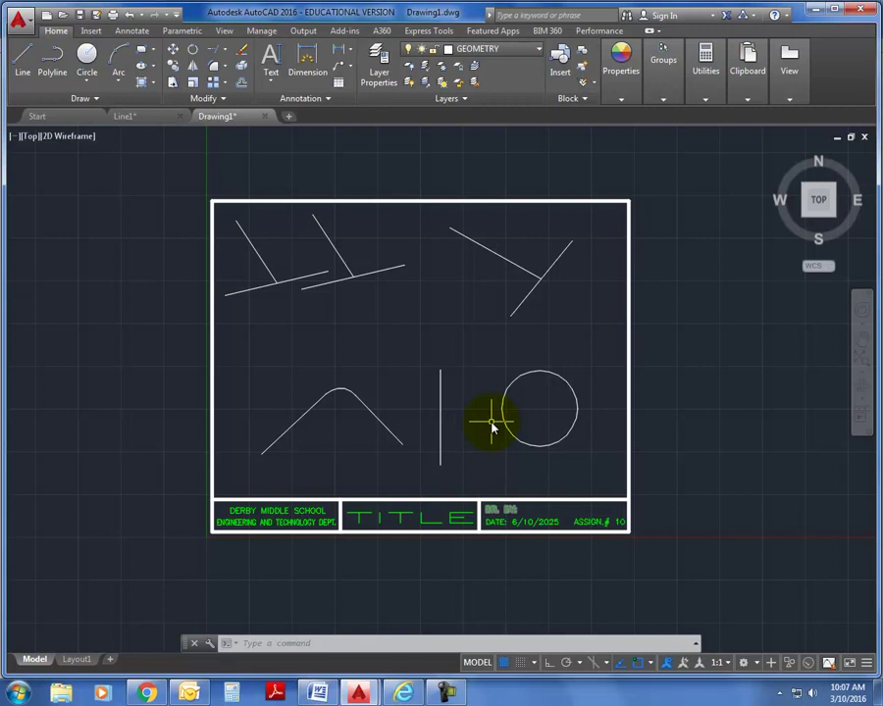
Offset the vertical line three times to its right at a spacing of .25.
click(314, 216)
click(242, 86)
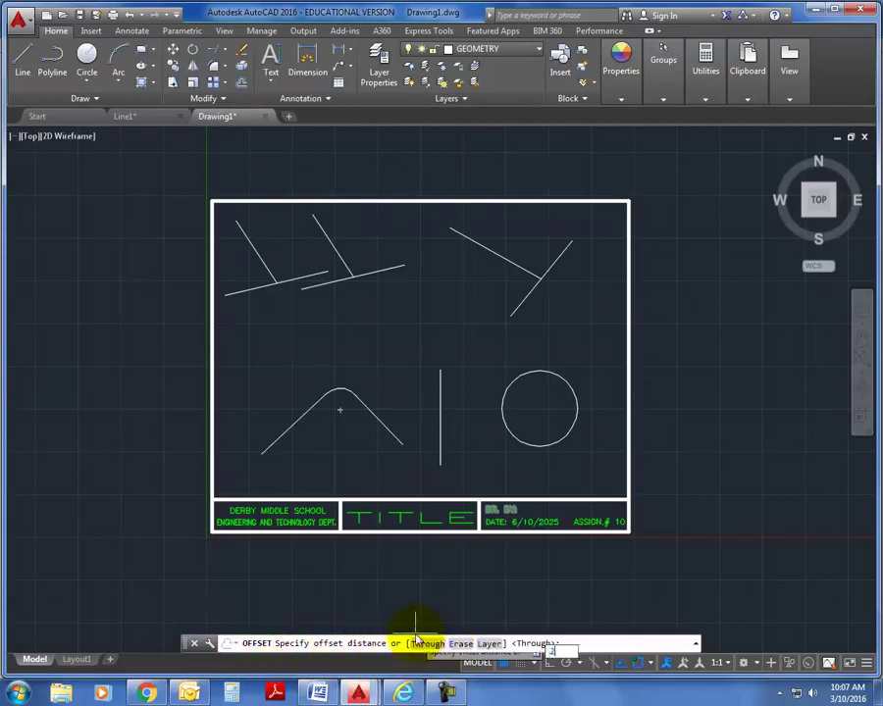
key(Return)
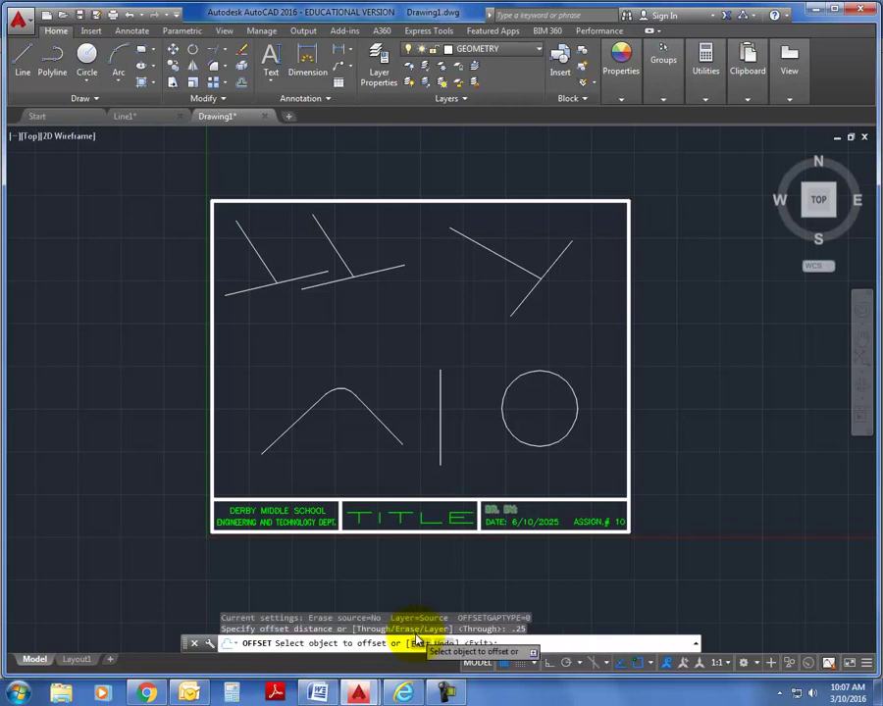
click(440, 441)
click(459, 448)
click(451, 454)
click(469, 449)
click(462, 452)
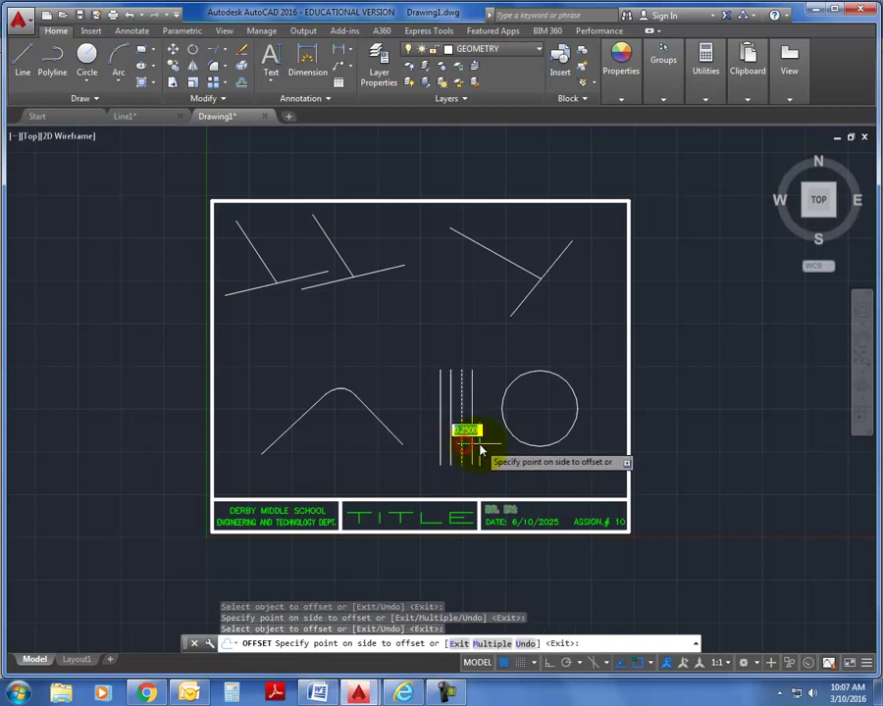
click(480, 447)
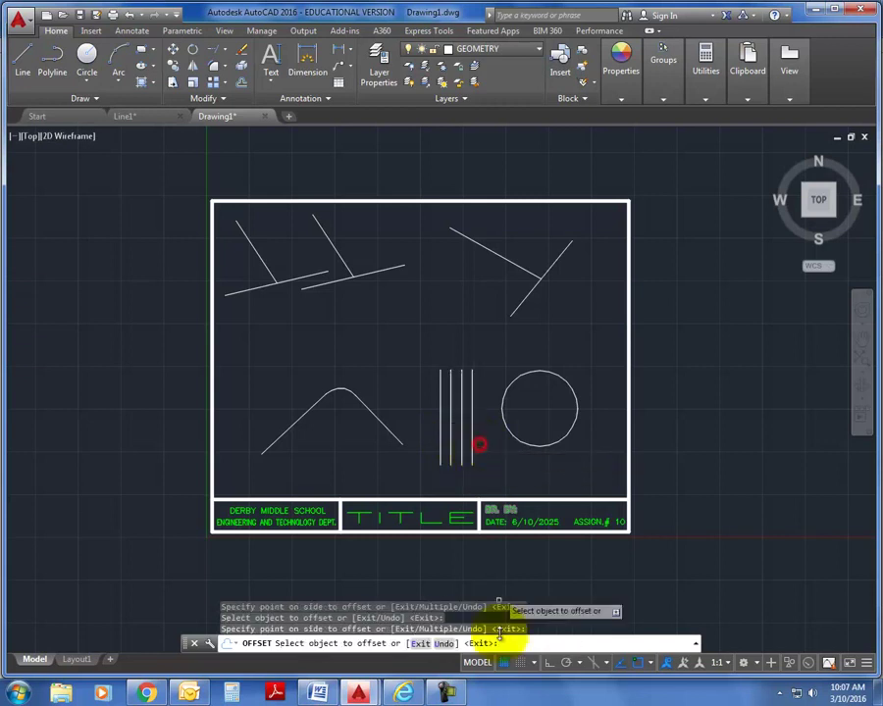
Offset both legs and the rounded corner of the filleted shape outward once by the same .25 distance.
click(382, 425)
click(393, 410)
click(345, 392)
click(339, 378)
click(309, 414)
click(295, 401)
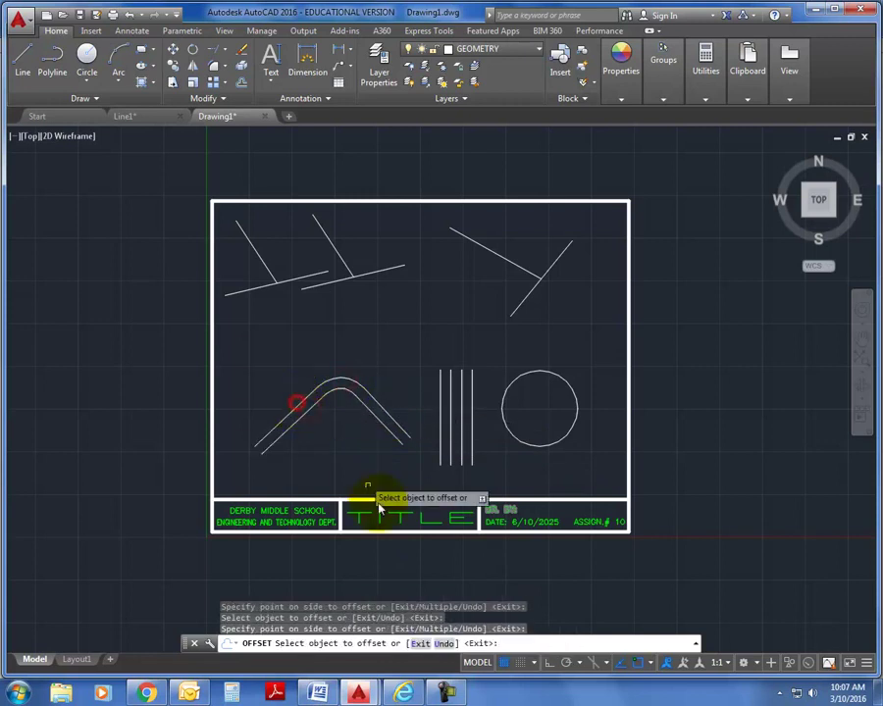
Offset the circle into concentric rings at .25 spacing, two inward and two outward.
click(533, 445)
click(535, 438)
click(534, 433)
click(533, 425)
click(537, 447)
click(545, 459)
click(546, 460)
click(551, 479)
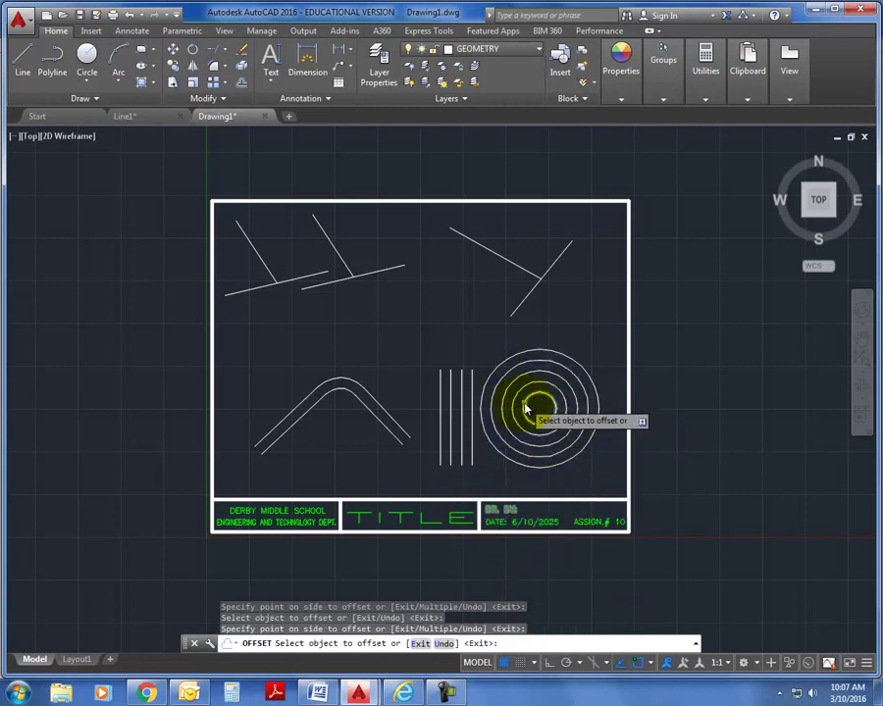
Offset the long diagonal line in the upper-right area twice toward its upper-left side at .25 spacing.
click(519, 303)
click(495, 300)
click(510, 300)
click(492, 300)
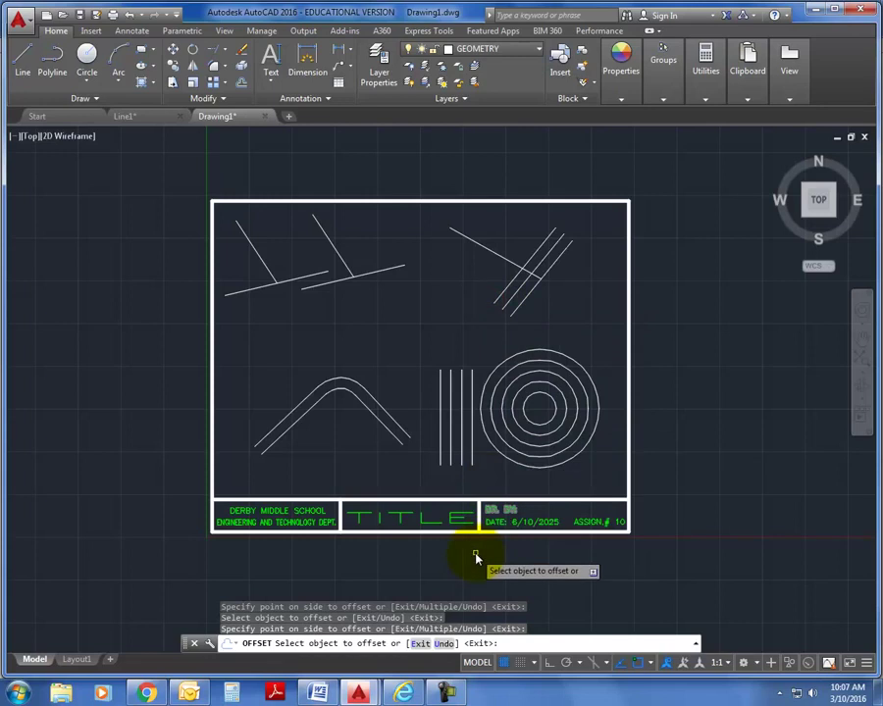
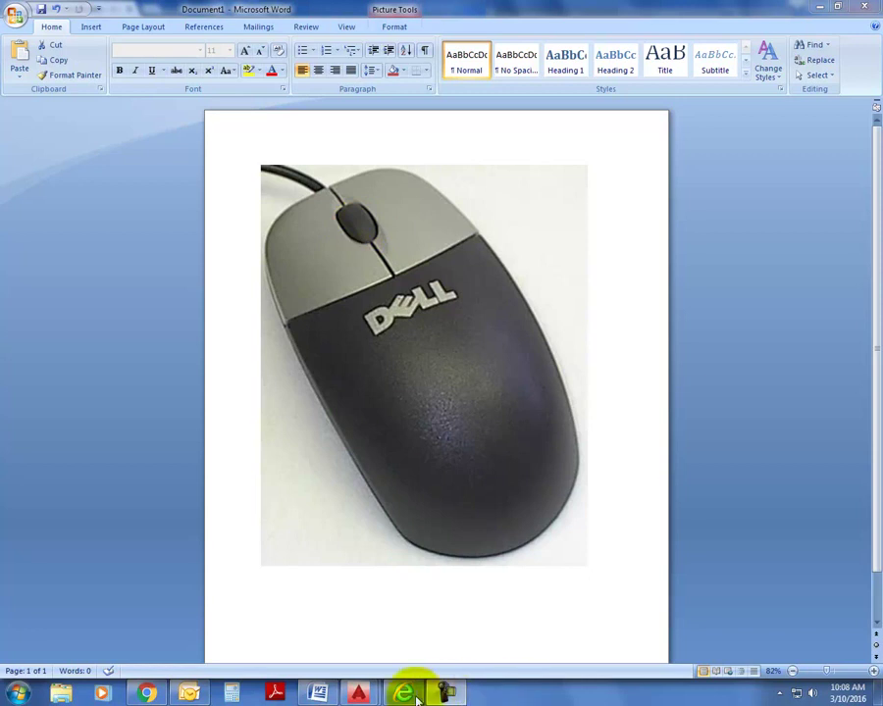
Return to the AutoCAD drawing, pan and zoom in and out, and fit the view to the drawing extents.
mouse_move(358, 695)
click(422, 619)
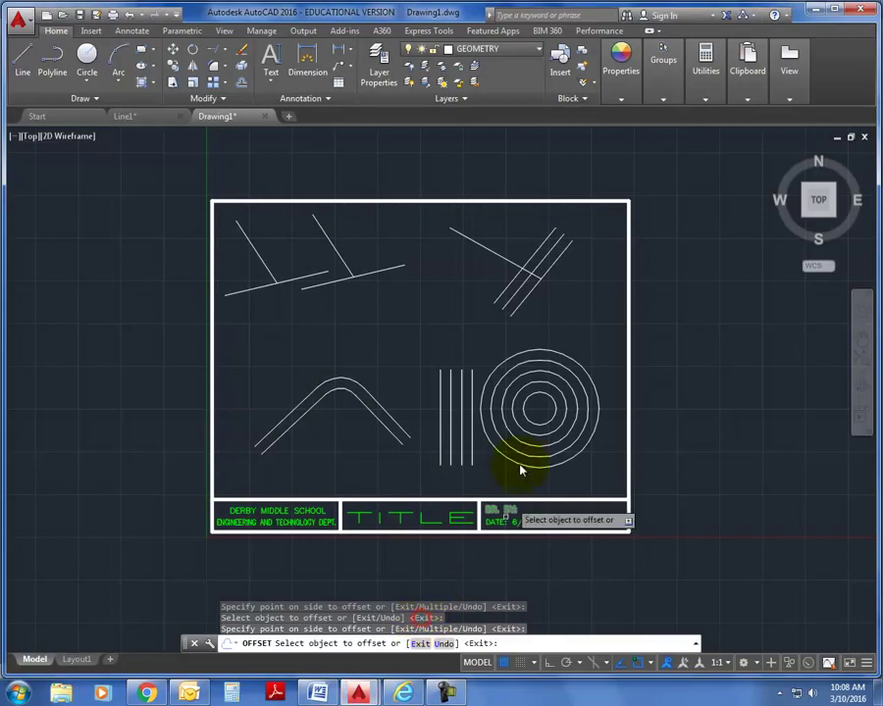
mouse_move(468, 366)
middle_down()
mouse_move(197, 363)
mouse_move(586, 366)
mouse_move(428, 369)
middle_up()
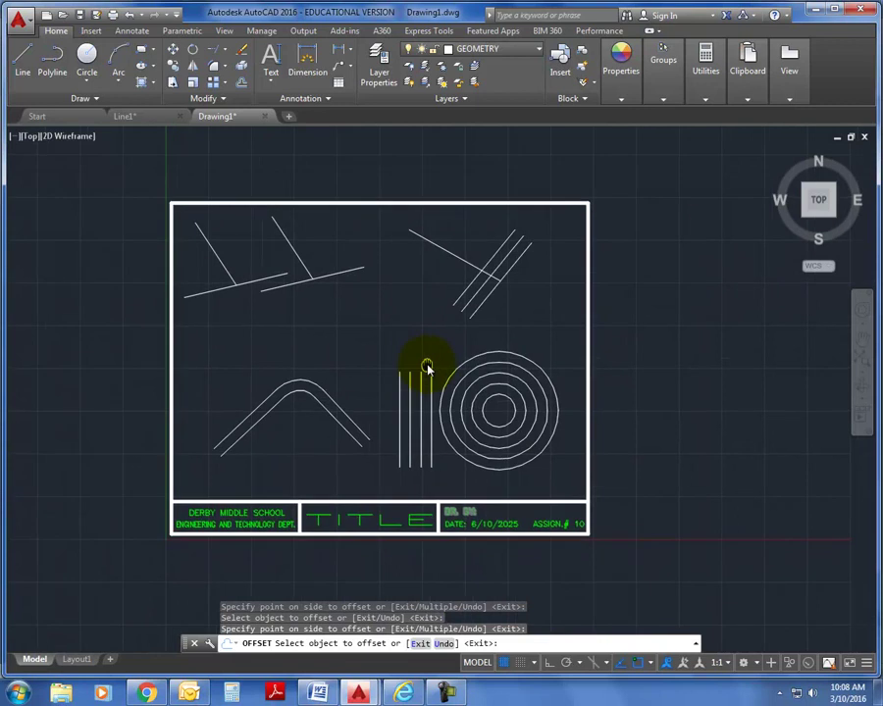
scroll(388, 469, down, 3)
scroll(387, 469, up, 3)
scroll(387, 469, down, 3)
scroll(388, 469, up, 3)
scroll(388, 469, down, 3)
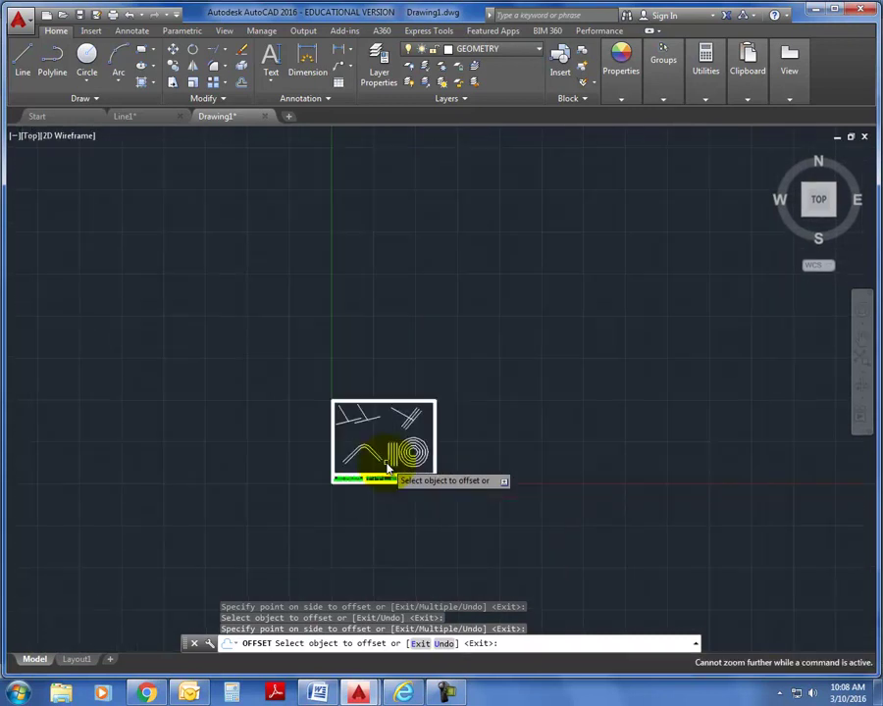
middle_click(388, 469)
middle_click(388, 469)
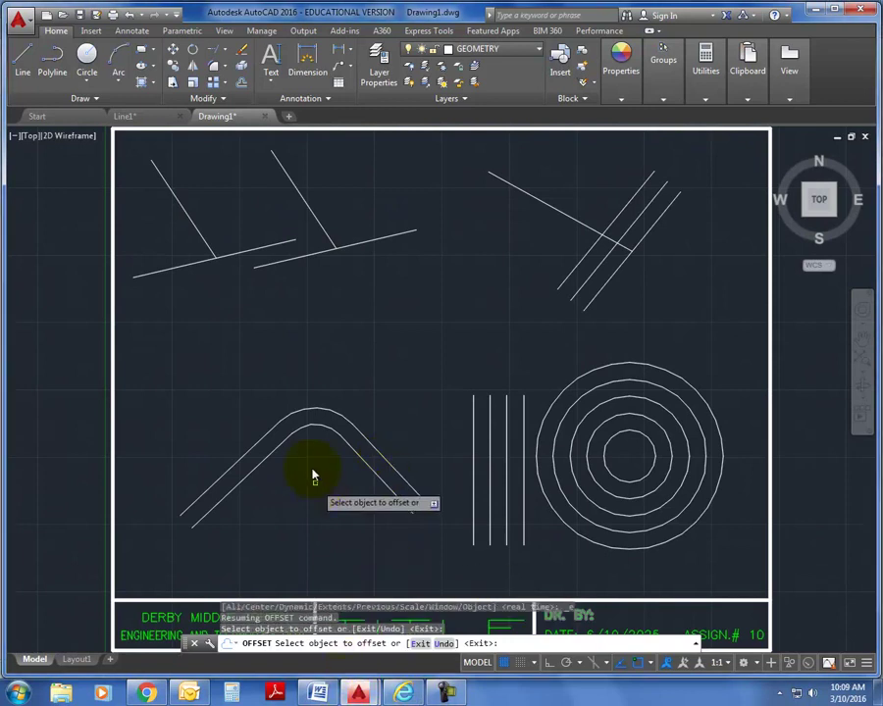
Switch to the Word document showing the picture of the computer mouse.
click(318, 692)
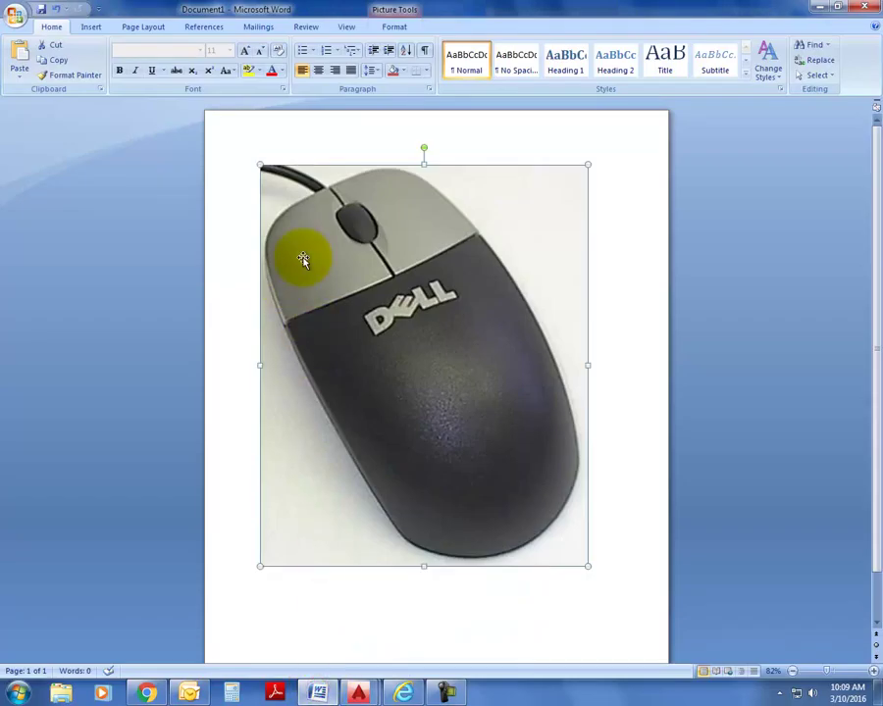
Switch to Drawing1.dwg in AutoCAD and draw three connected line segments forming an open triangle above the filleted lines, ending the Line command.
click(359, 692)
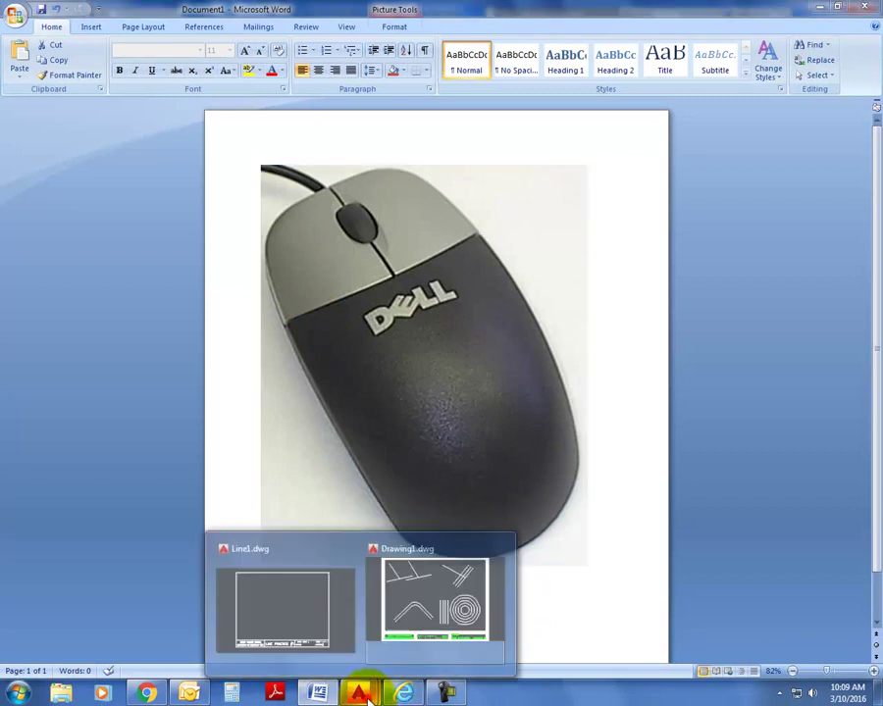
click(435, 624)
click(20, 56)
click(166, 366)
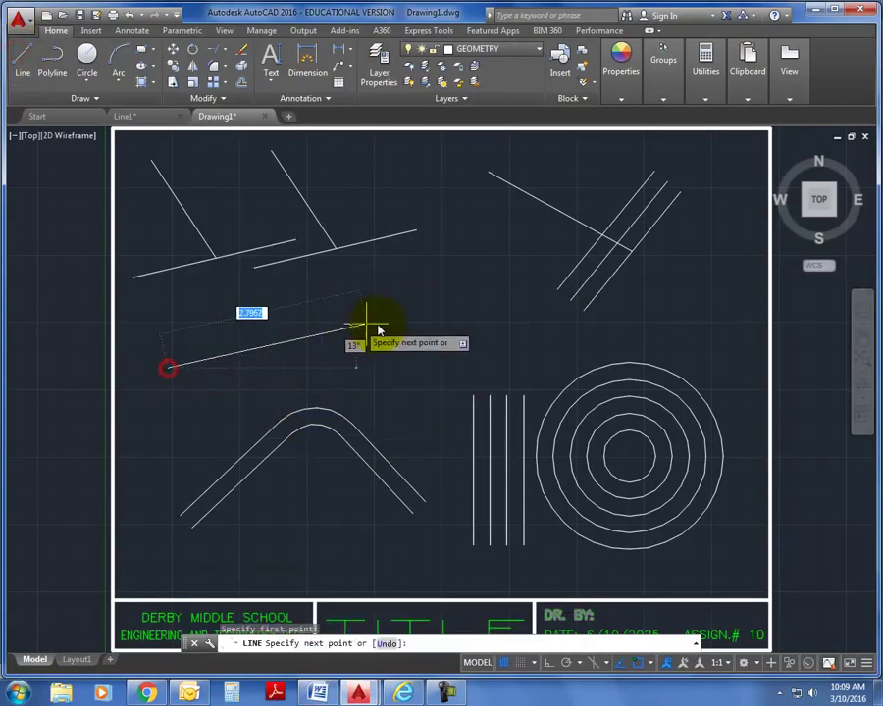
click(391, 322)
click(449, 412)
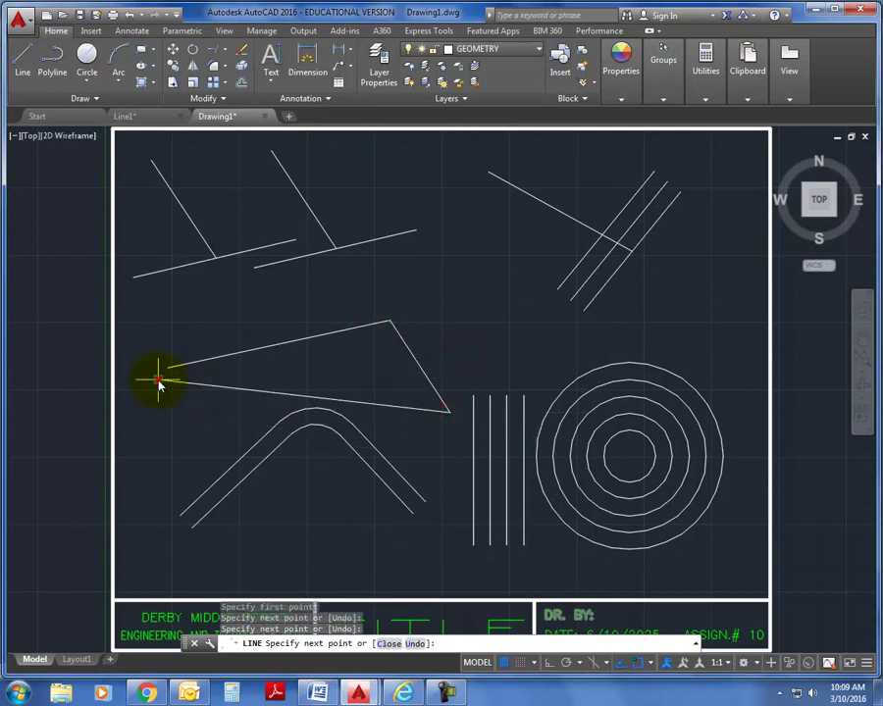
click(159, 379)
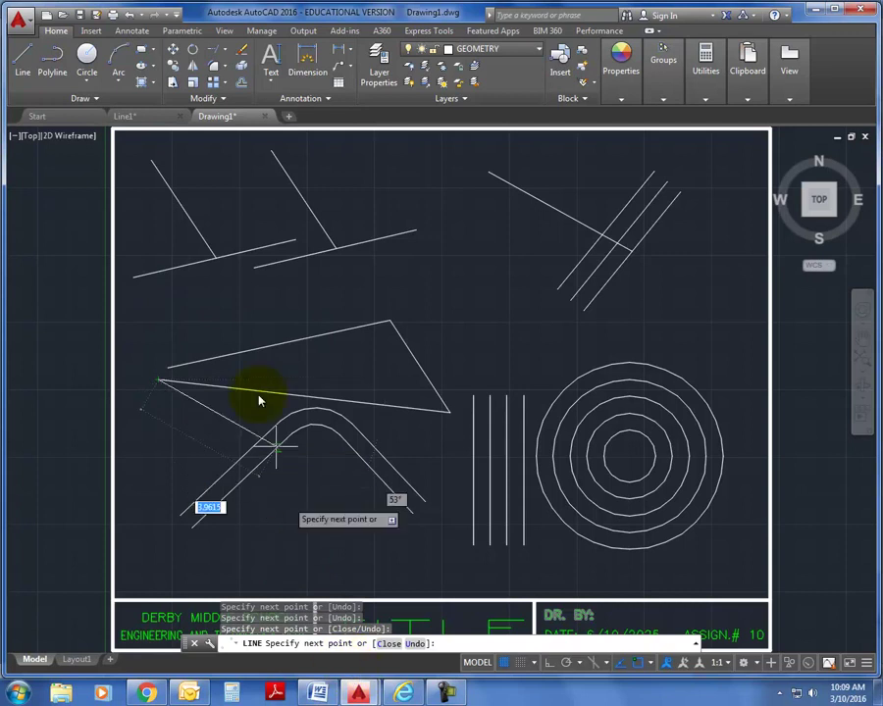
right_click(243, 323)
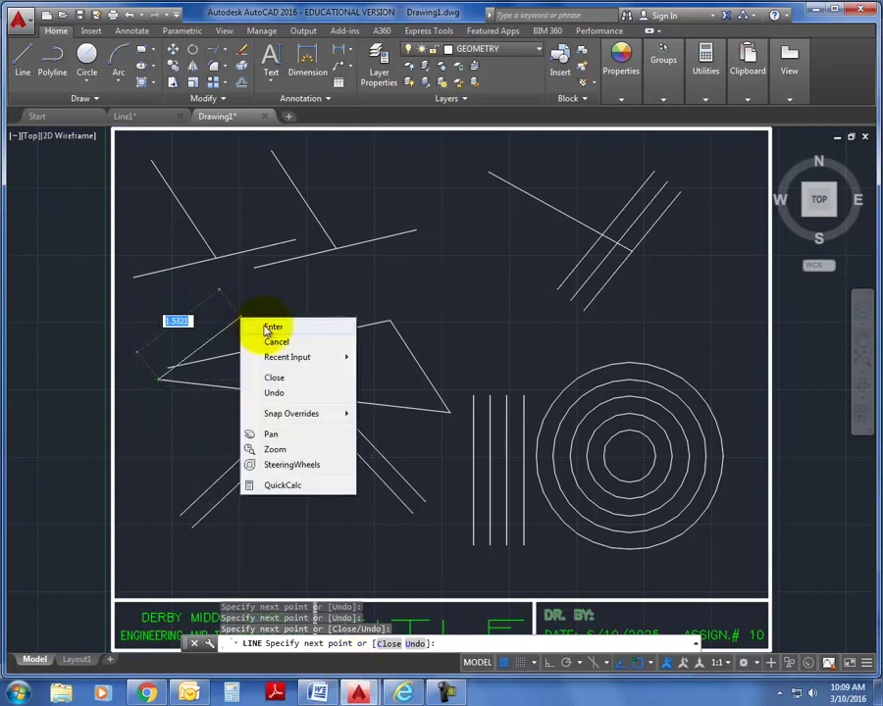
click(274, 328)
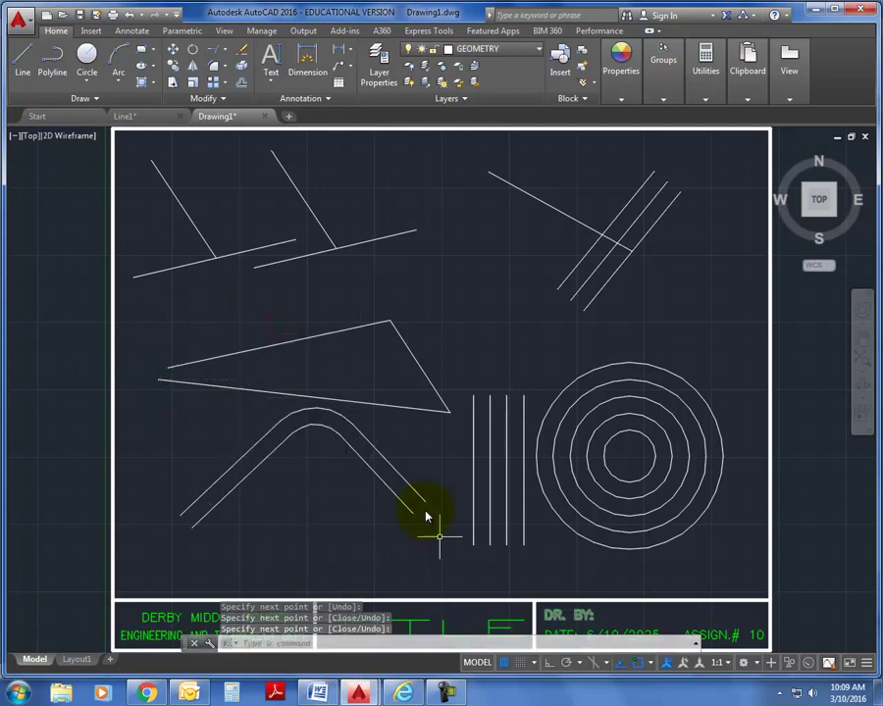